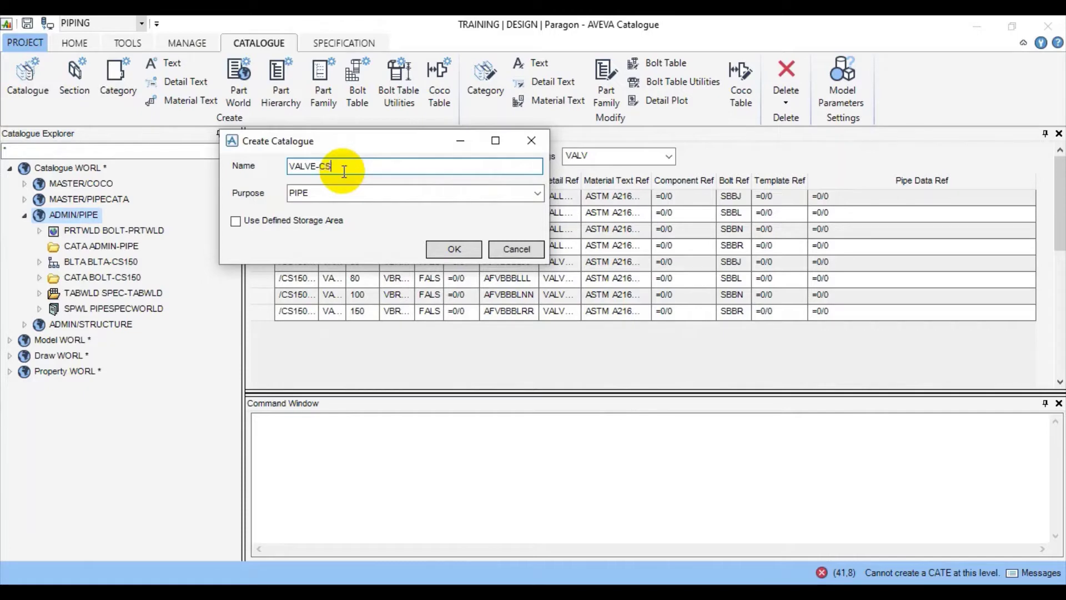
# Step: Create the catalogue VALVE-CS150 with purpose PIPE under ADMIN/PIPE and add a BALL VALVE section with purpose PIPE inside it
pyautogui.click(447, 251)
pyautogui.click(81, 87)
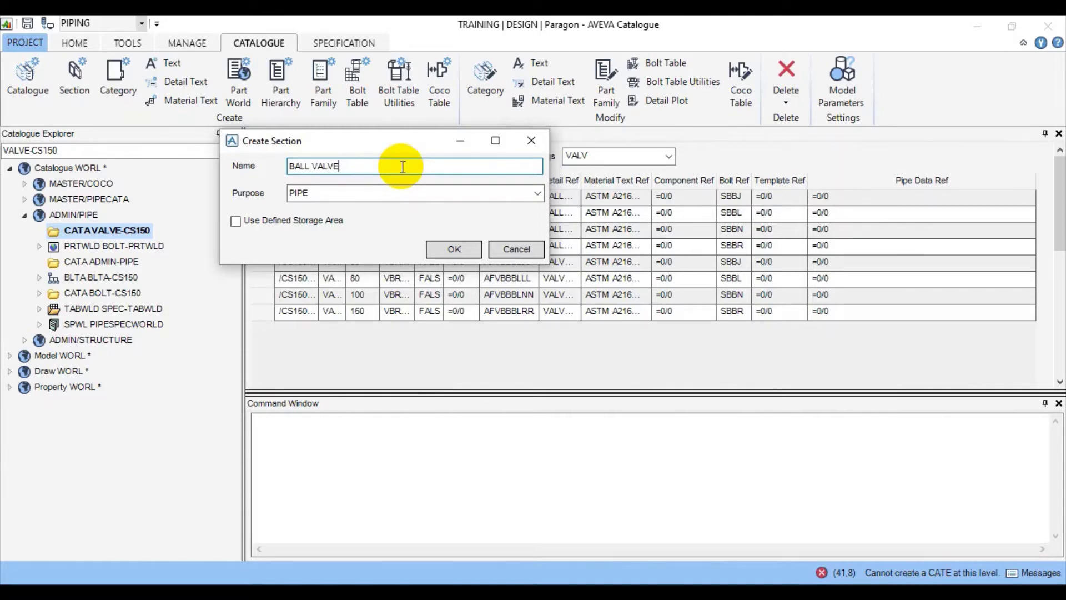
pyautogui.click(465, 251)
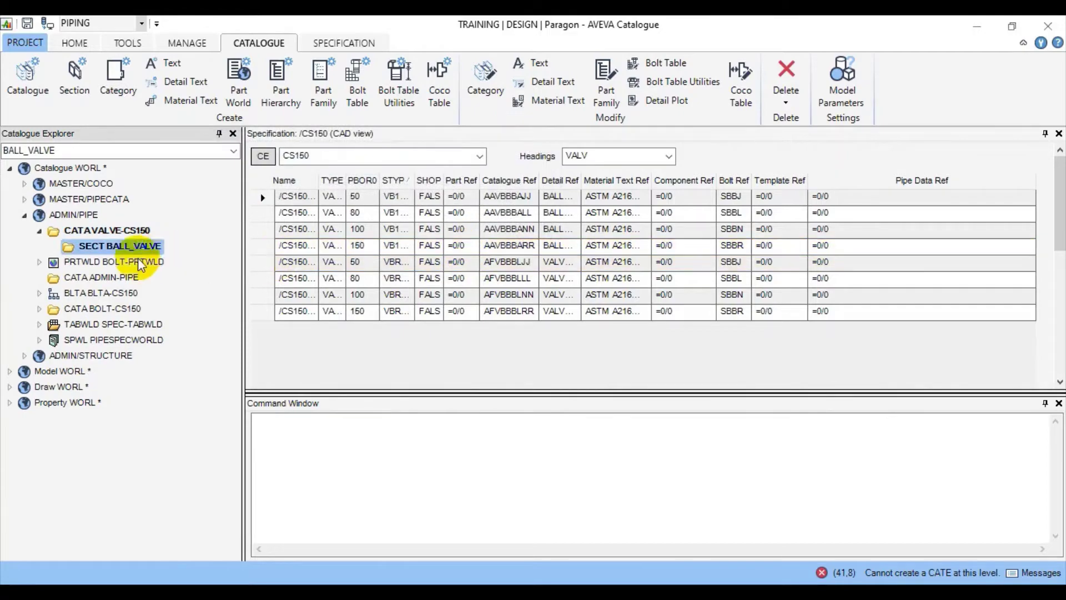
# Step: Load the macro file AAVTT5A_RB_PUP_ENDS_#800.TXT from drive D: in File Explorer into the ball valve section
pyautogui.click(316, 584)
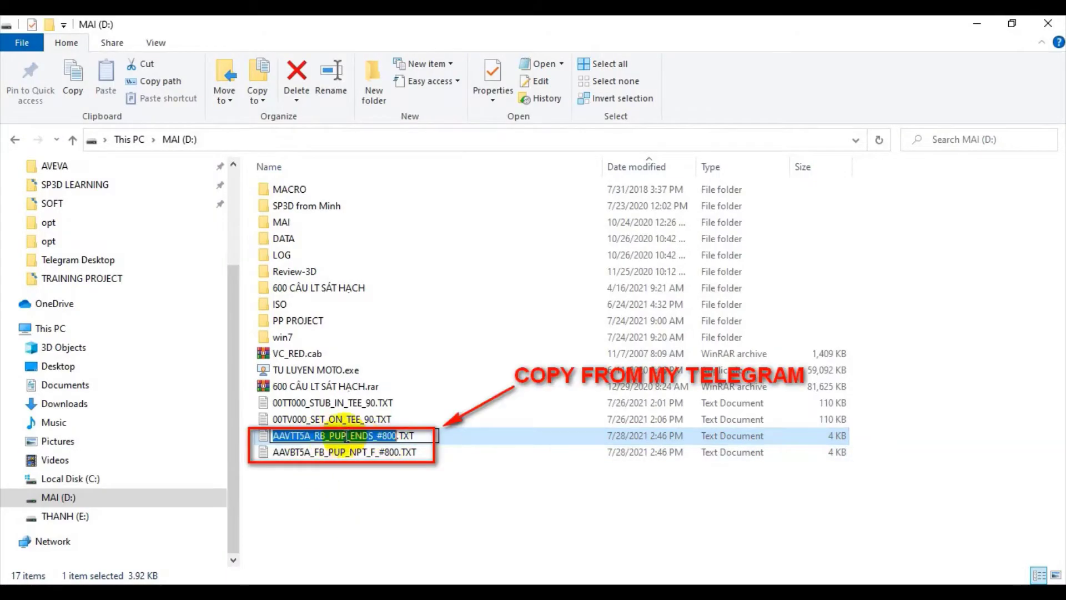
pyautogui.moveTo(415, 434); pyautogui.dragTo(535, 484)
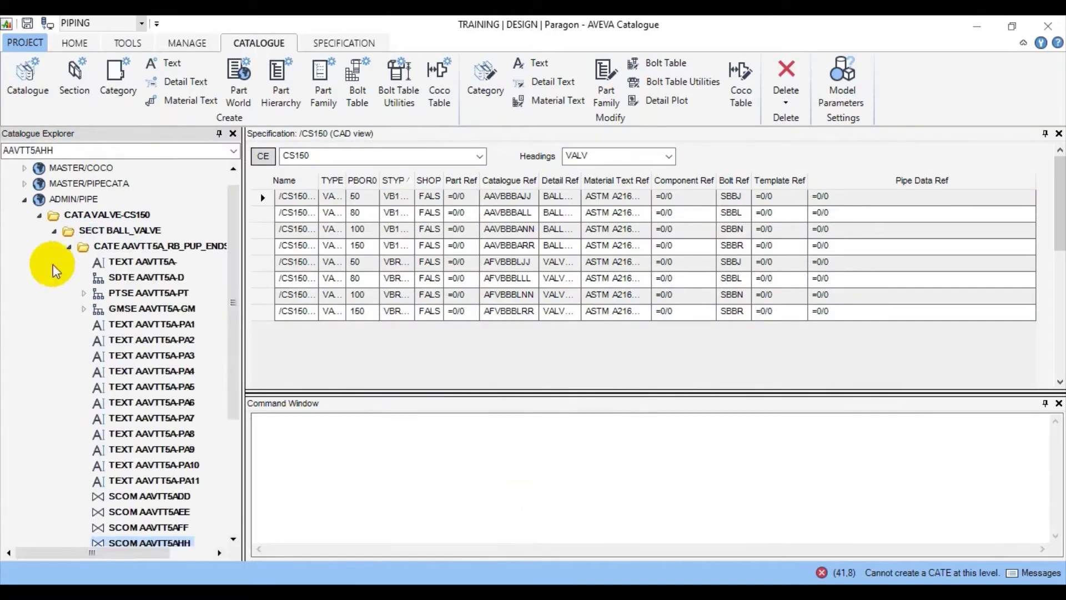
# Step: Query the RTEX attribute of the detail text element AAVTT5A-D and highlight the returned line
pyautogui.click(135, 276)
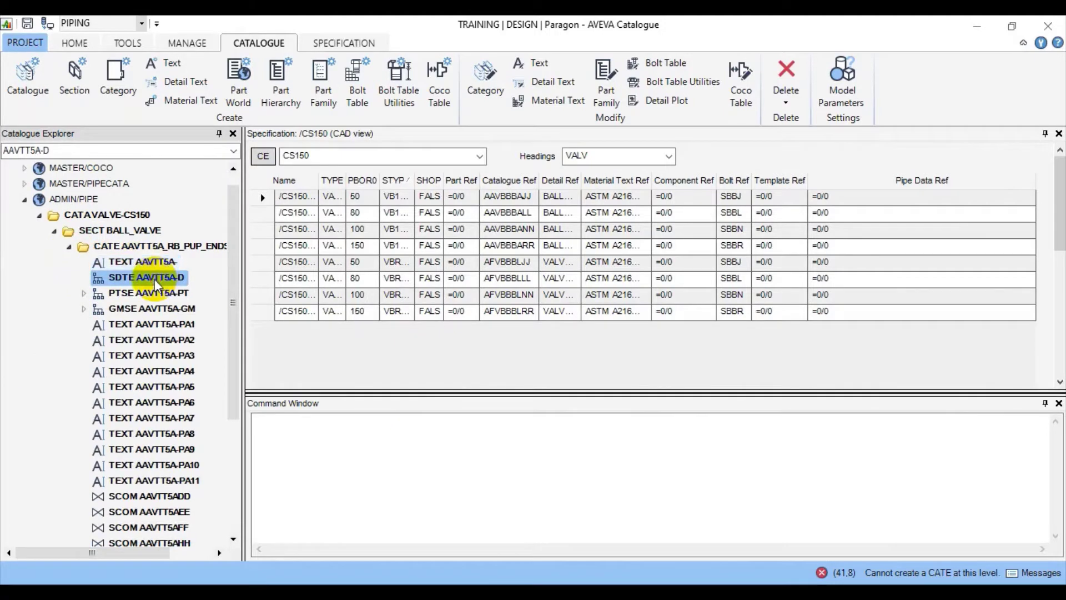
pyautogui.click(309, 476)
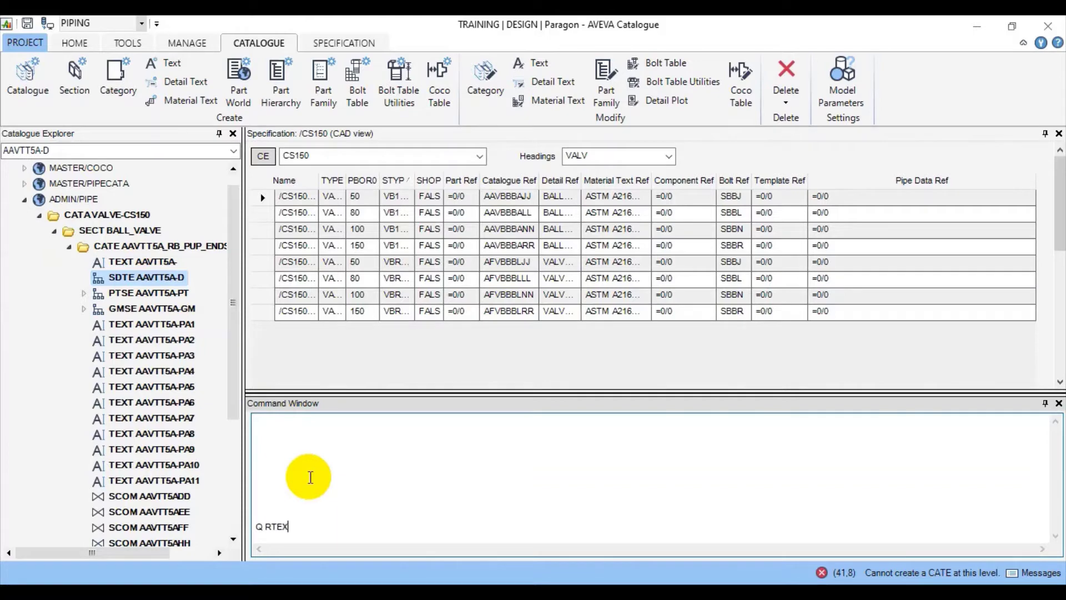
pyautogui.write('Q RTEX')
pyautogui.press('Return')
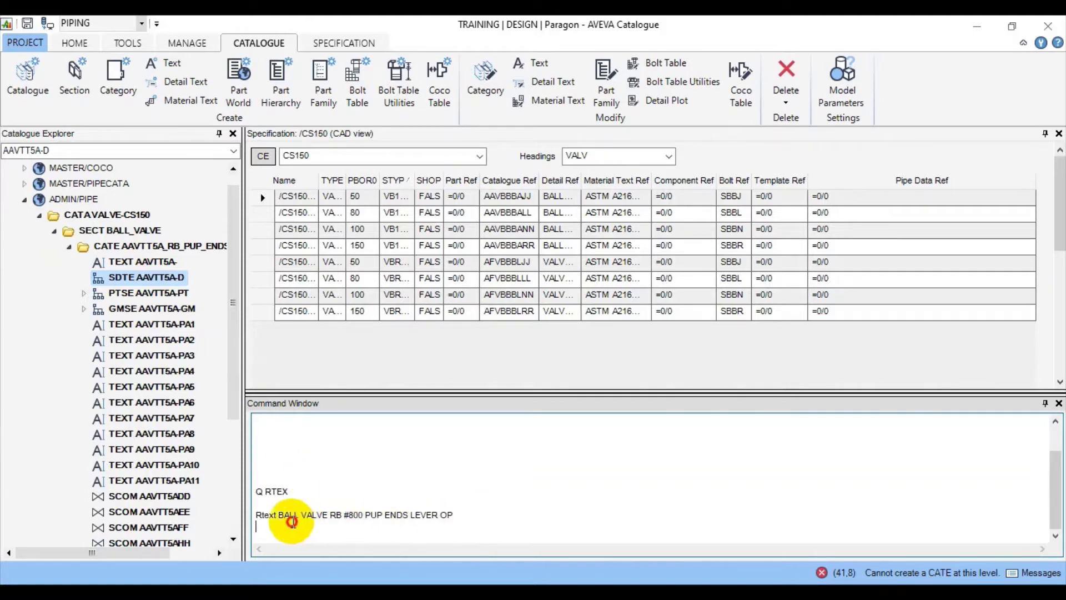
pyautogui.moveTo(292, 521); pyautogui.dragTo(255, 507)
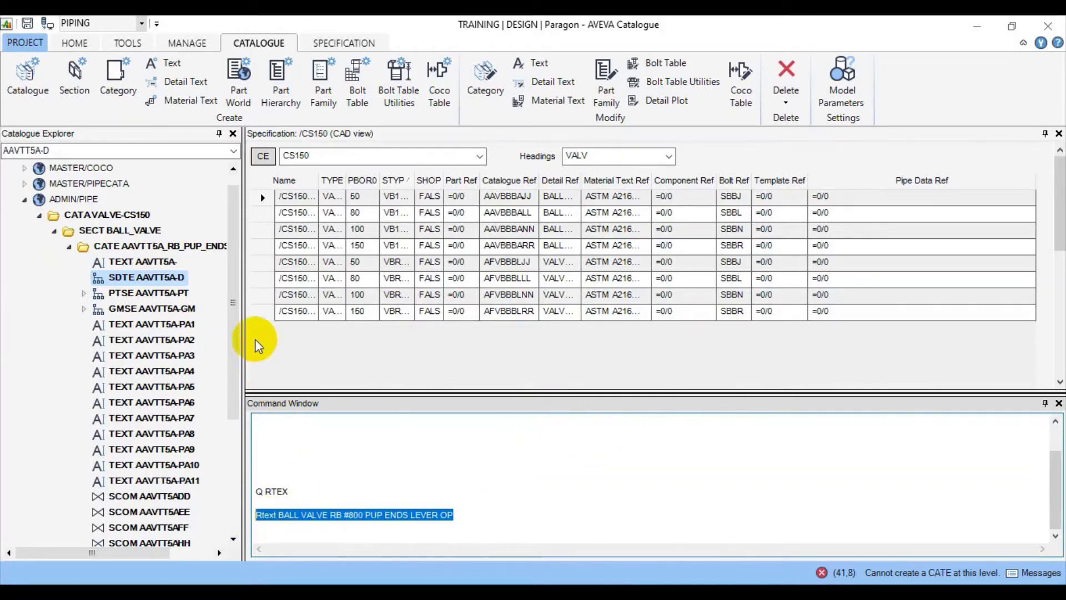
# Step: Copy the full name of the category AAVTT5A_RB_PUP_ENDS_#800 from the catalogue explorer
pyautogui.moveTo(235, 332); pyautogui.dragTo(239, 353)
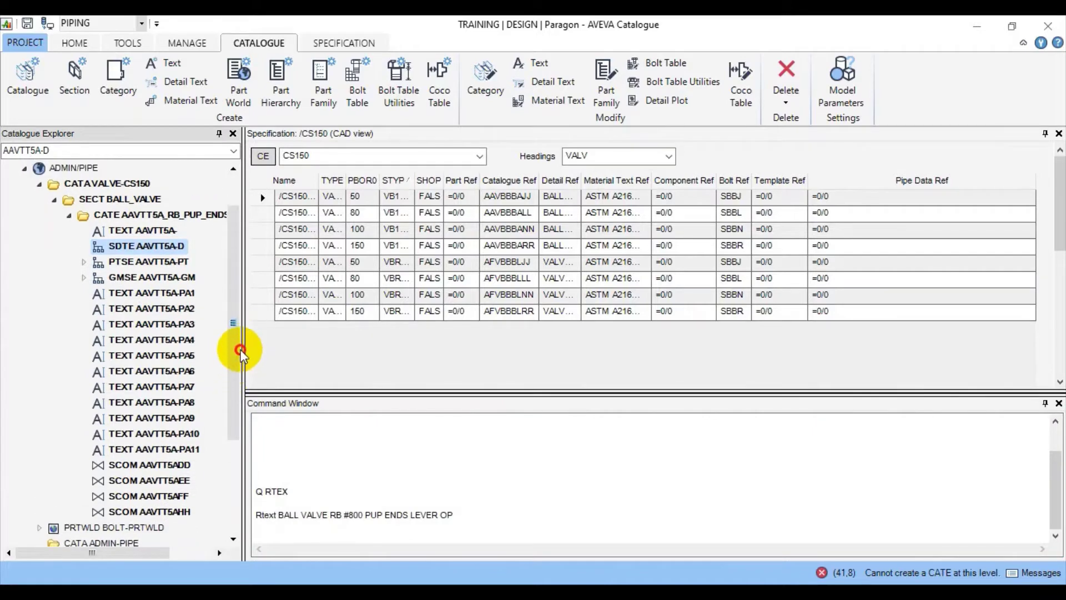
pyautogui.click(175, 215)
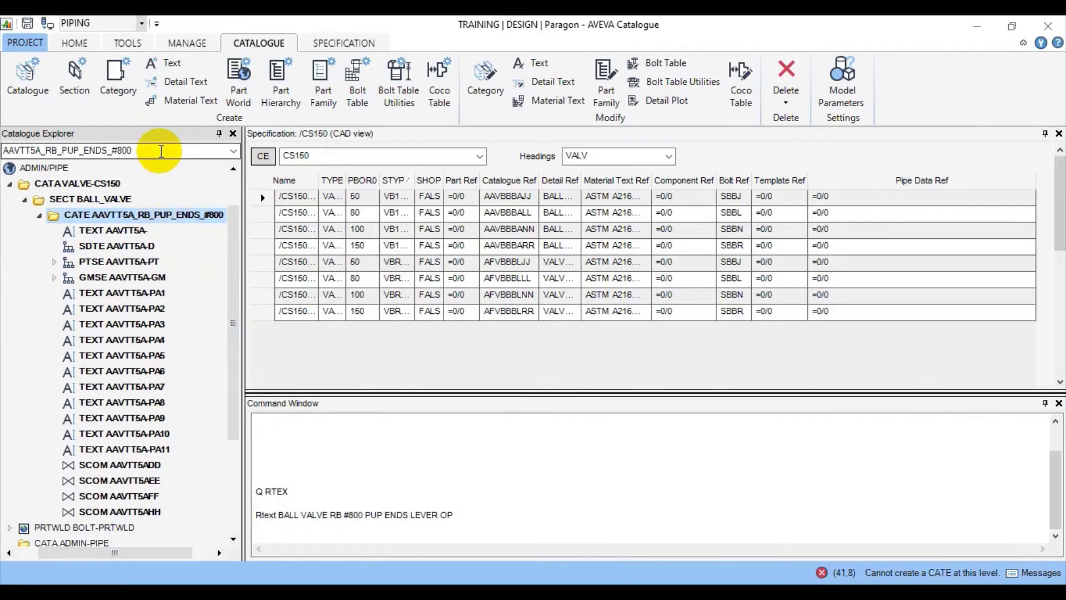
pyautogui.click(161, 150)
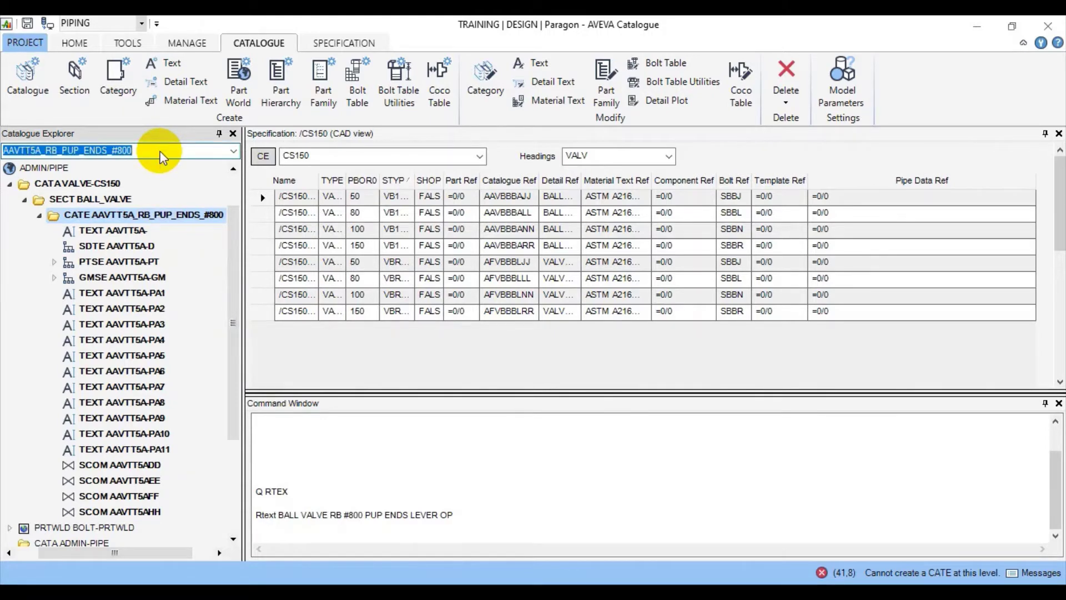
pyautogui.rightClick(161, 155)
pyautogui.click(199, 199)
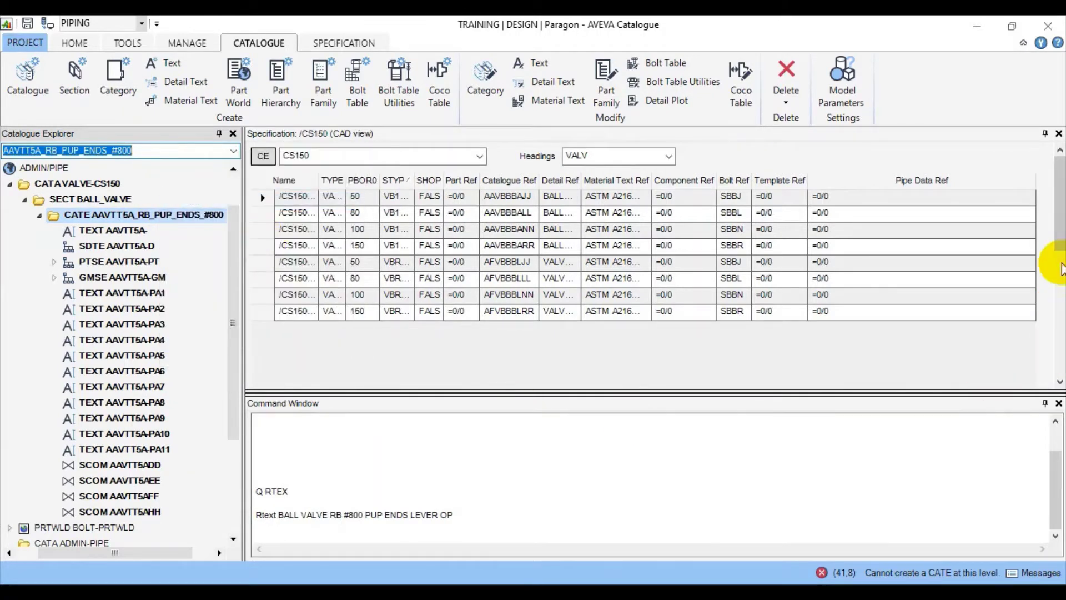
# Step: Start adding new items to the CS150 valve specification and set the source name to AAVTT5A_RB_PUP_ENDS_#800
pyautogui.moveTo(1060, 269); pyautogui.dragTo(1060, 341)
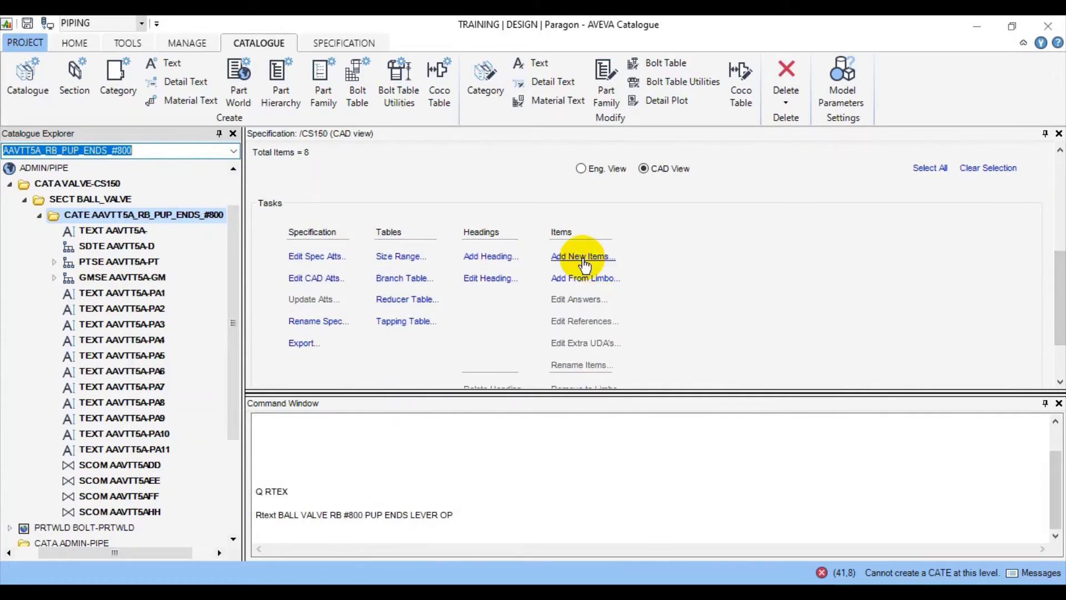
pyautogui.click(584, 258)
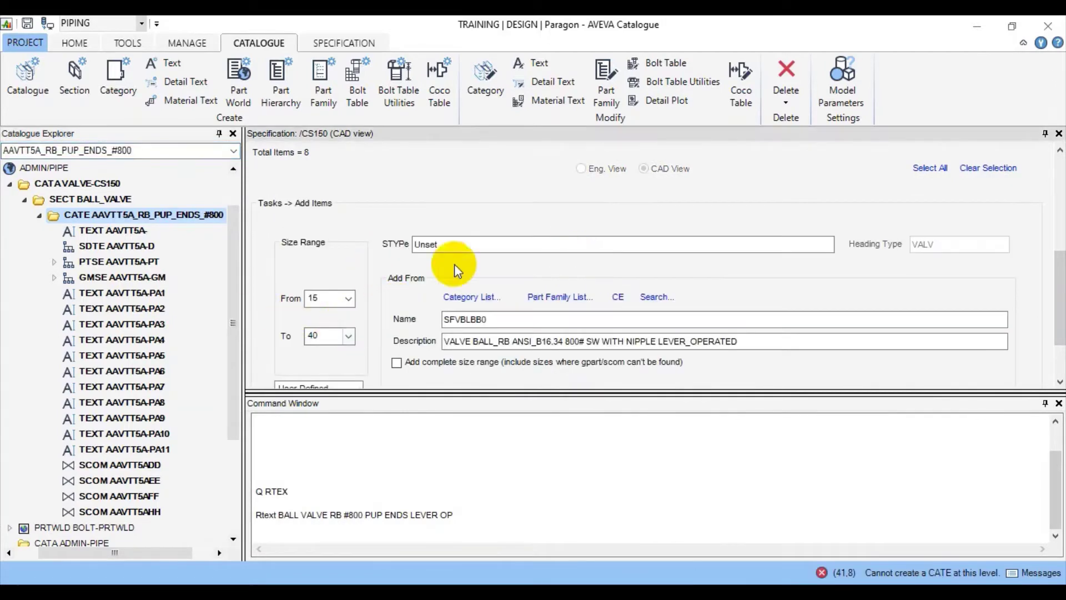
pyautogui.doubleClick(512, 320)
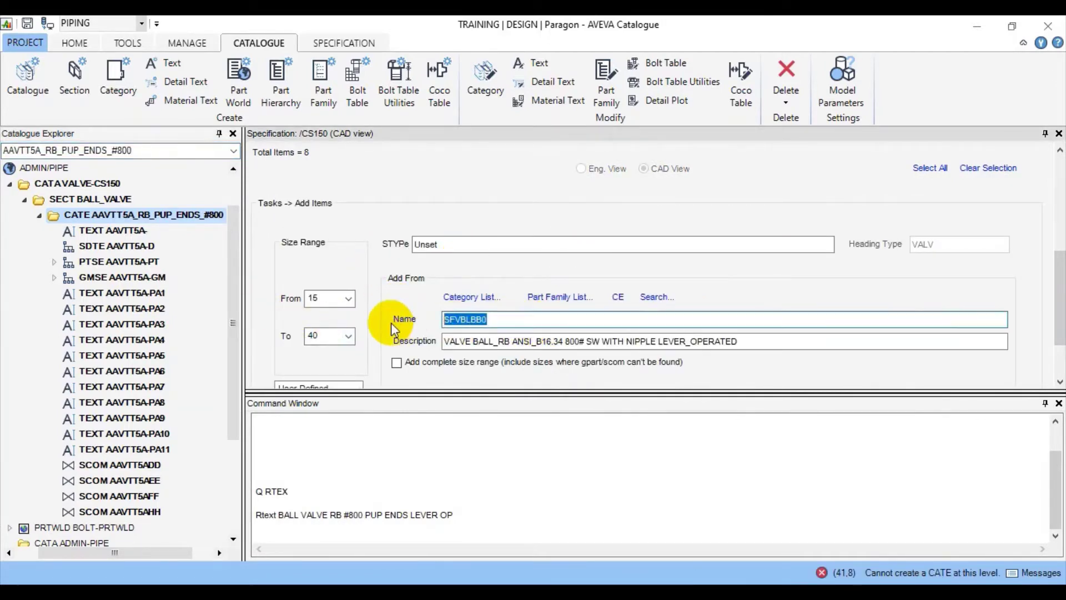
pyautogui.hotkey('ctrl', 'v')
pyautogui.press('Tab')
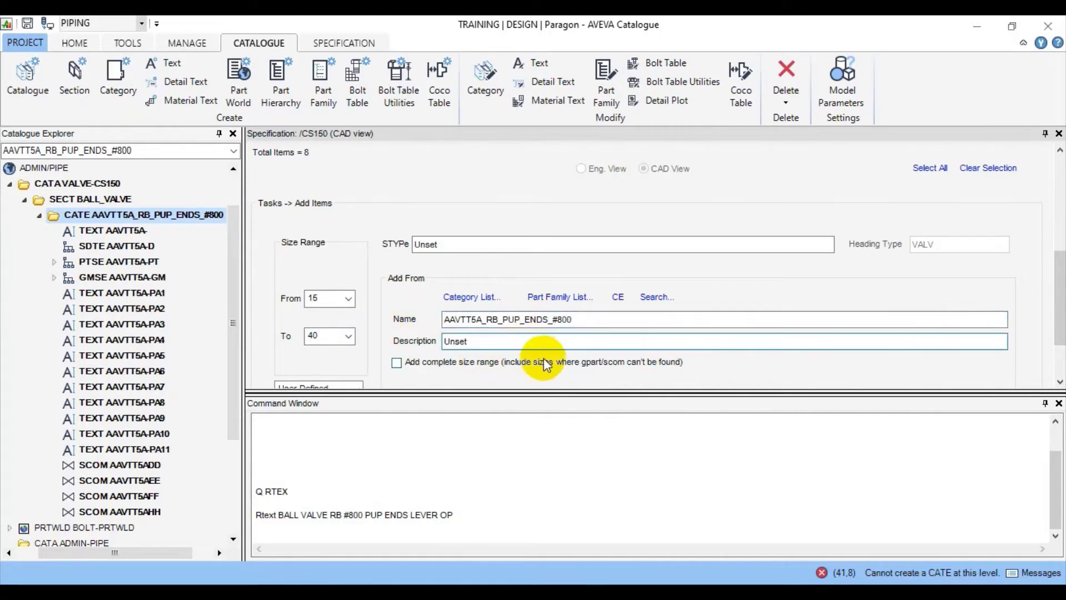
# Step: Try to replace the new items' description with the queried text BALL VALVE RB #800 PUP ENDS LEVER OP
pyautogui.moveTo(453, 514); pyautogui.dragTo(279, 514)
pyautogui.rightClick(281, 515)
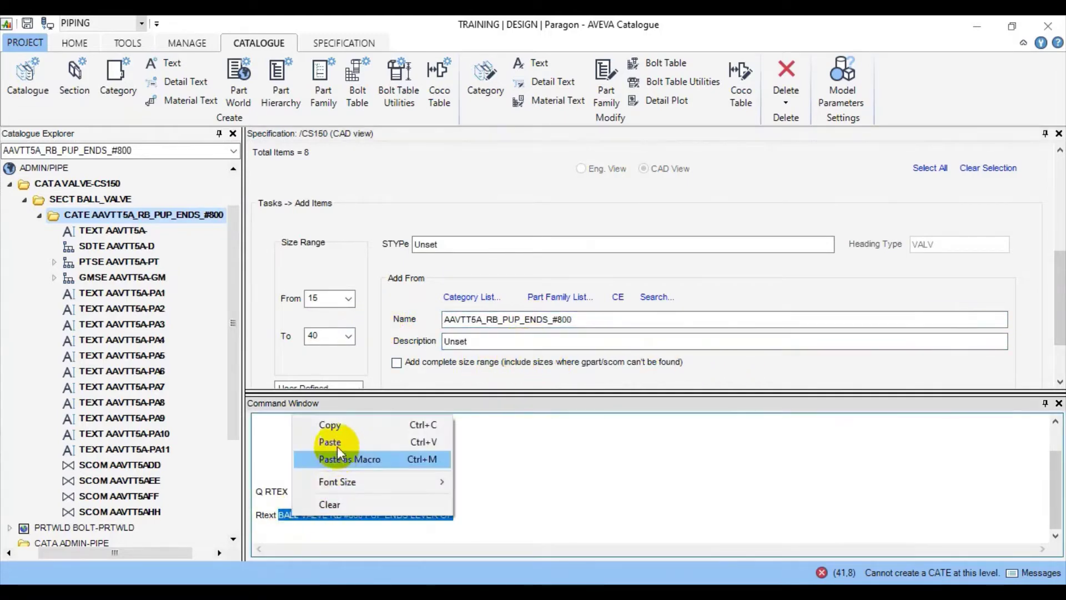
pyautogui.click(327, 424)
pyautogui.click(420, 346)
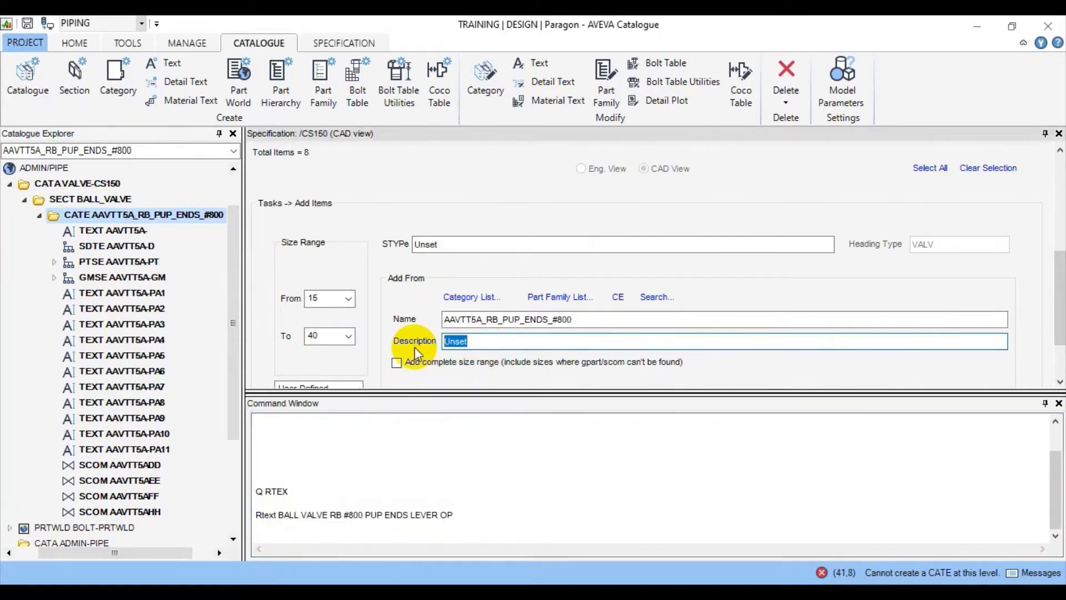
pyautogui.click(605, 481)
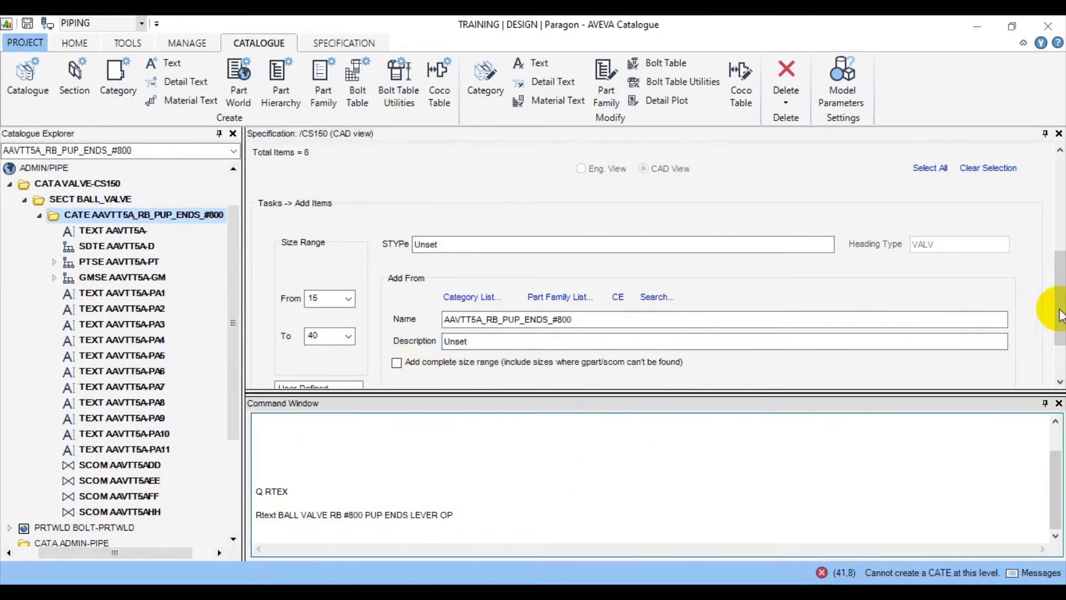
# Step: Set the SType to BVRBSW and add the valve items for sizes 15 to 40 to the specification
pyautogui.moveTo(1060, 314)
pyautogui.mouseDown()
pyautogui.moveTo(1062, 328)
pyautogui.moveTo(1060, 305)
pyautogui.mouseUp()
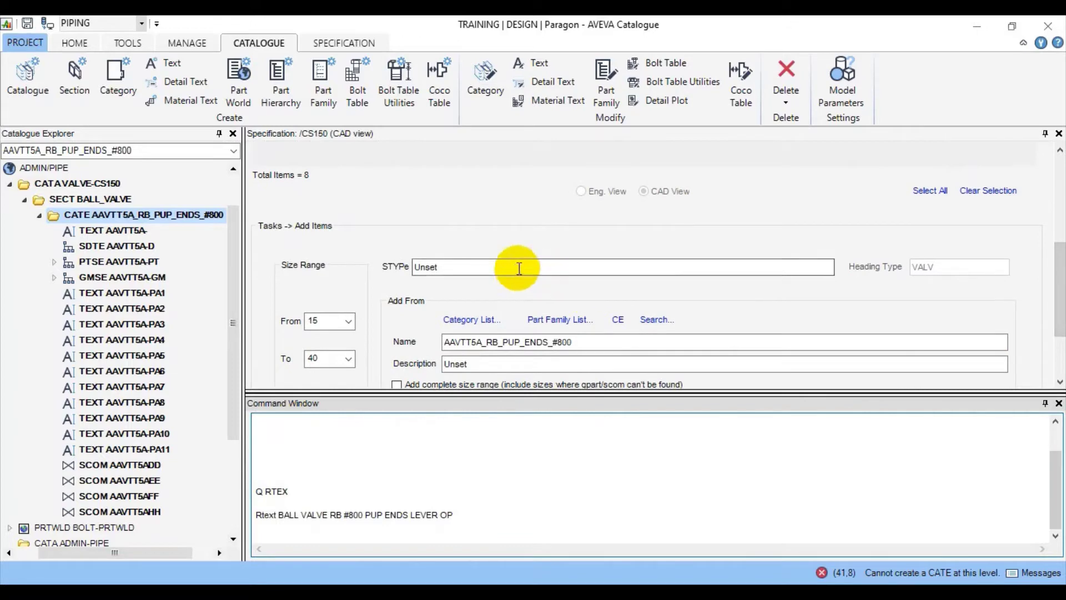
pyautogui.click(388, 270)
pyautogui.write('B')
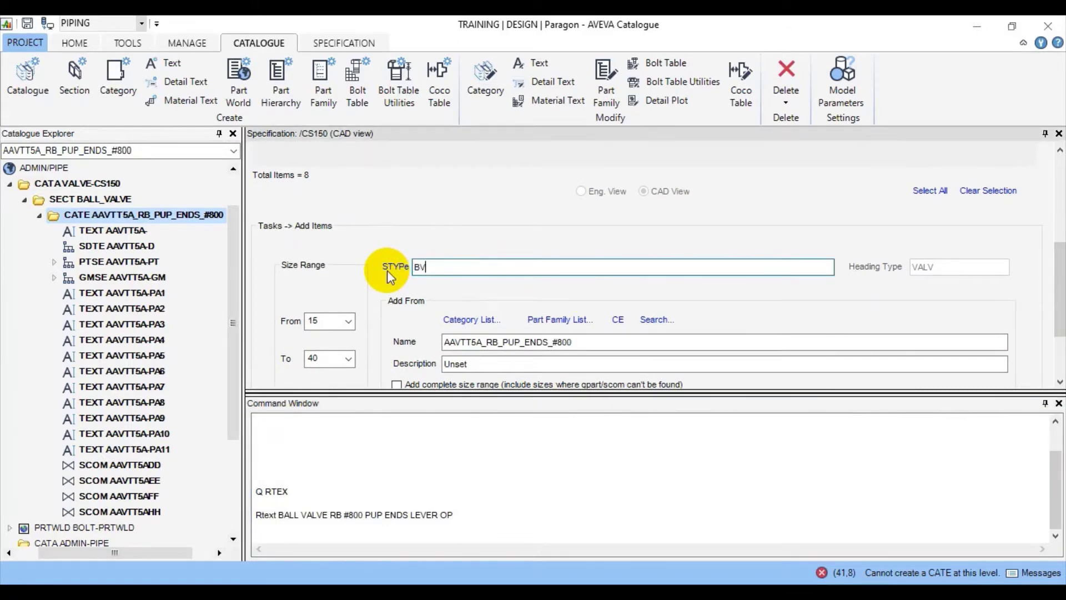
pyautogui.write('VRB')
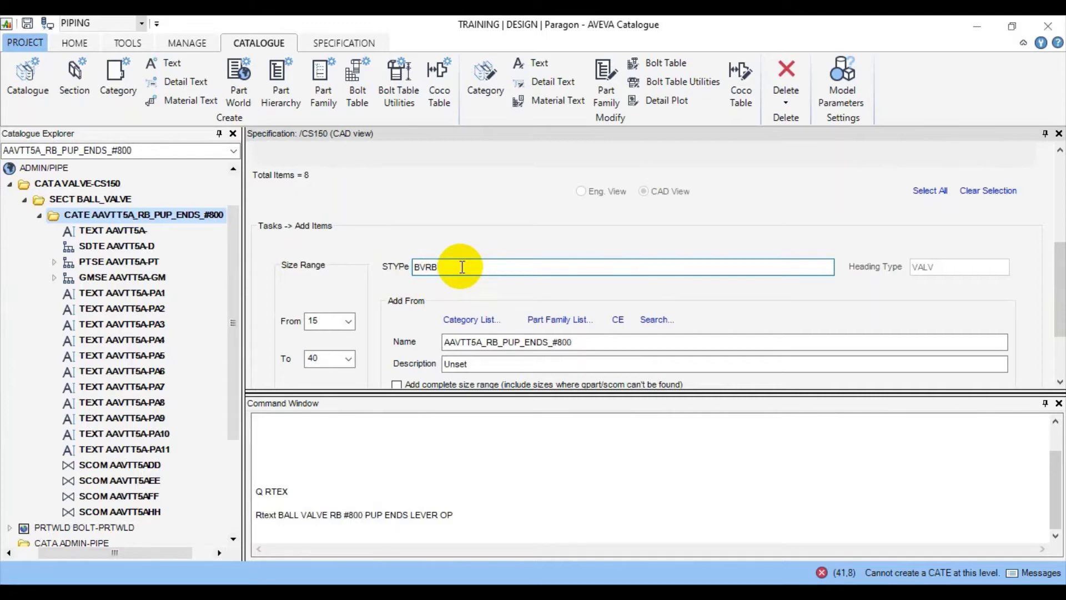
pyautogui.write('SW')
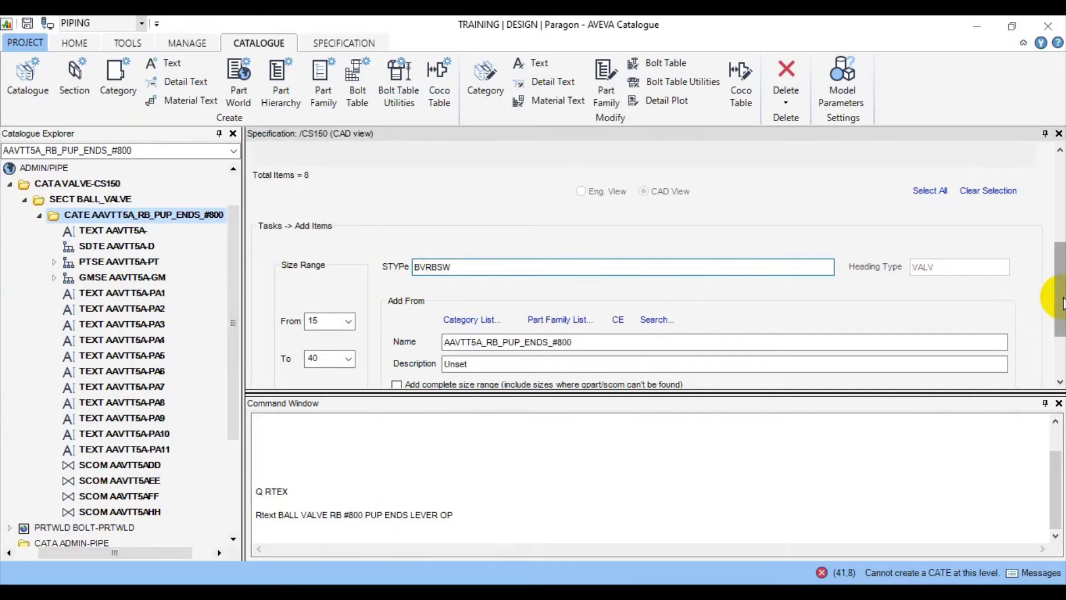
pyautogui.moveTo(1053, 302); pyautogui.dragTo(1061, 353)
pyautogui.click(947, 345)
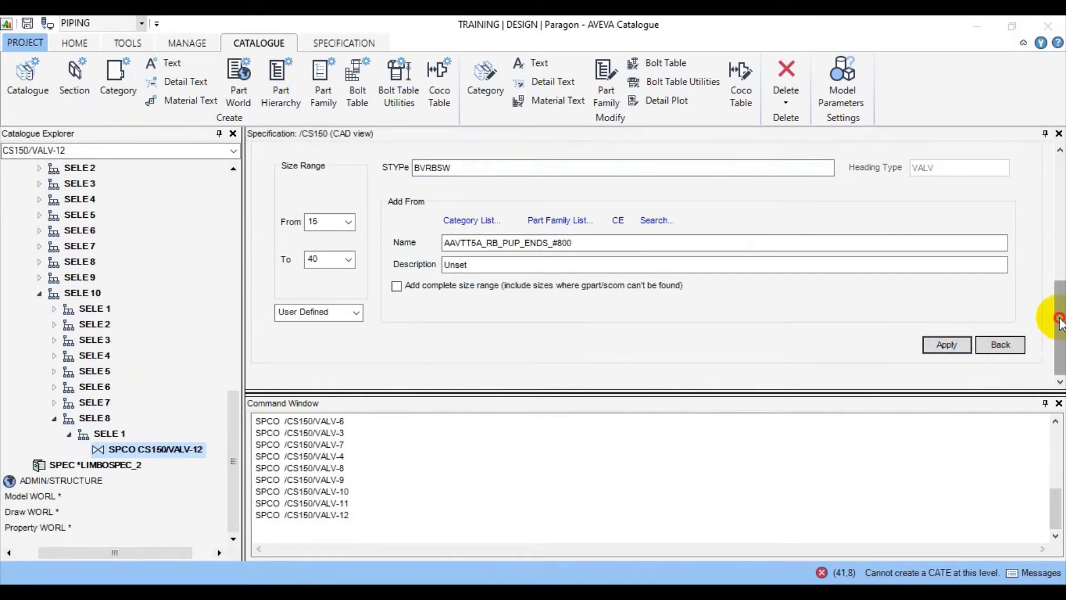
# Step: Select the four BVRBSW valve items, fit the SType column to its content, and open the items' references for editing
pyautogui.moveTo(1059, 298); pyautogui.dragTo(1057, 195)
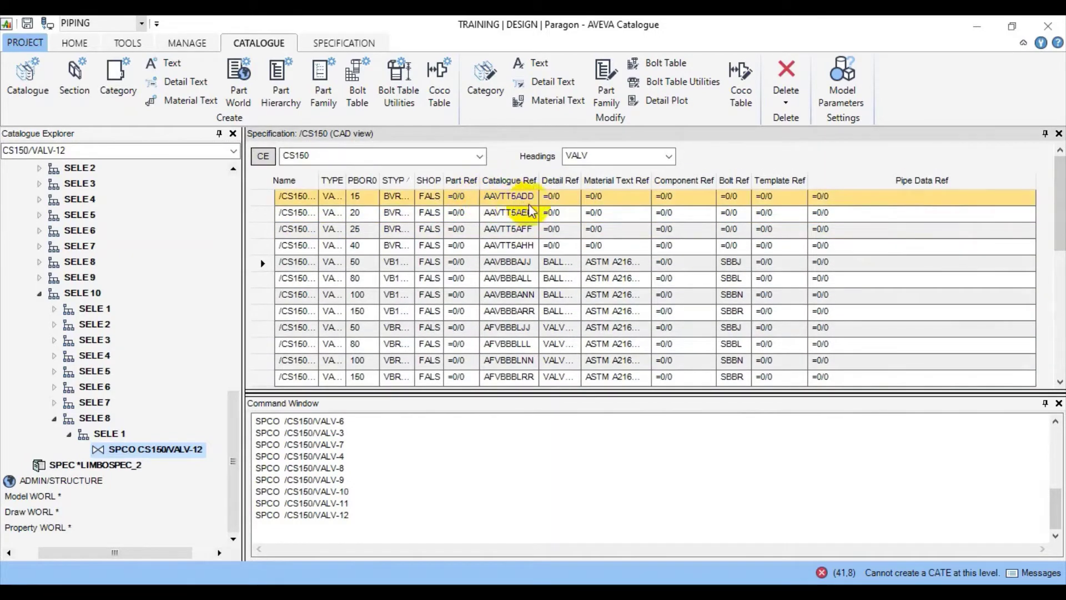
pyautogui.click(558, 195)
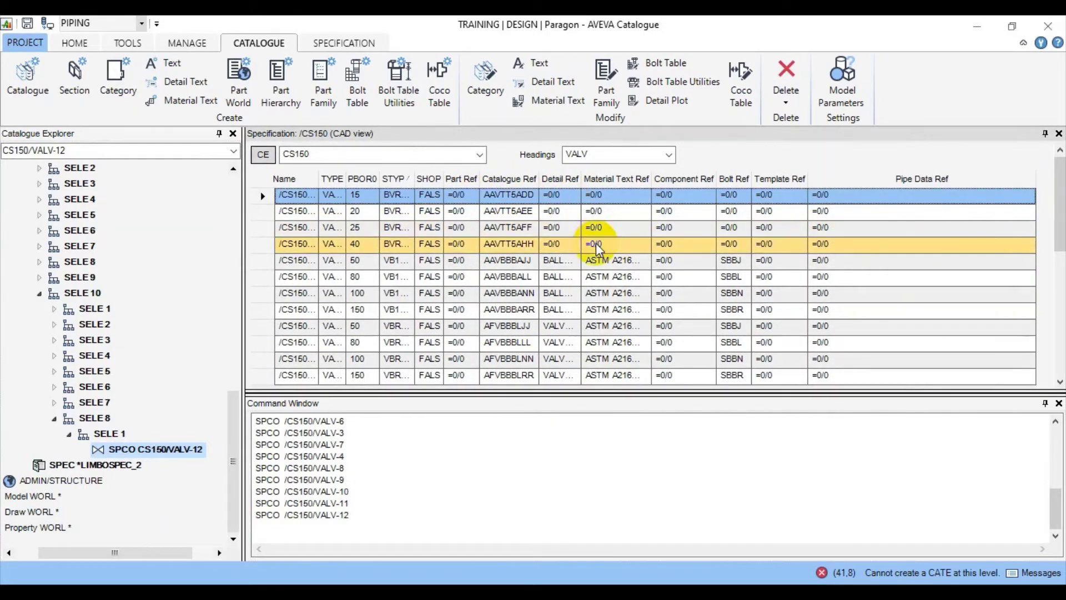
pyautogui.keyDown('shift'); pyautogui.click(596, 247); pyautogui.keyUp('shift')
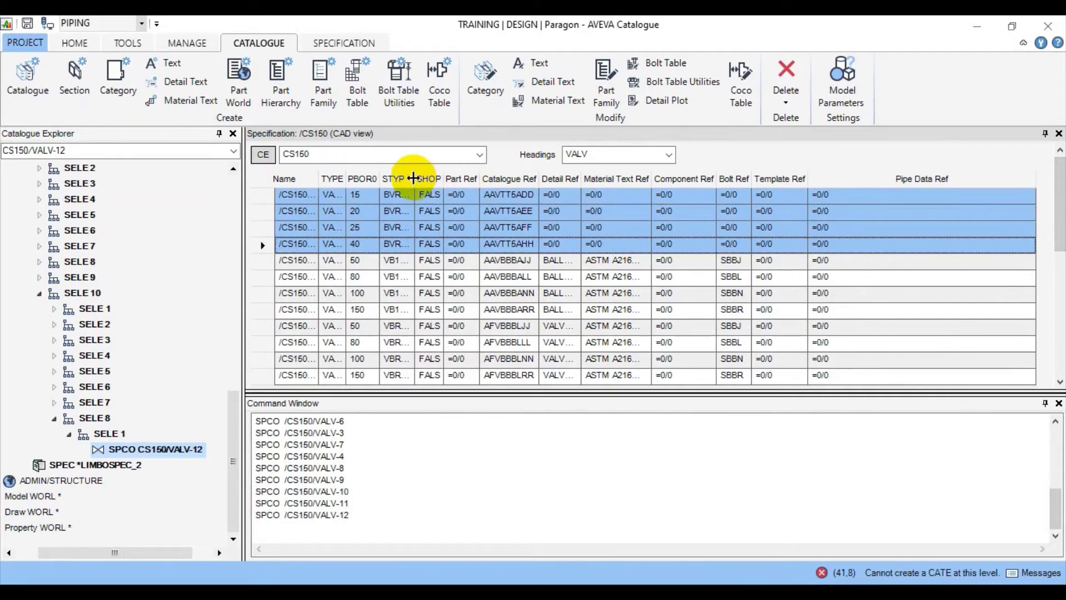
pyautogui.doubleClick(416, 183)
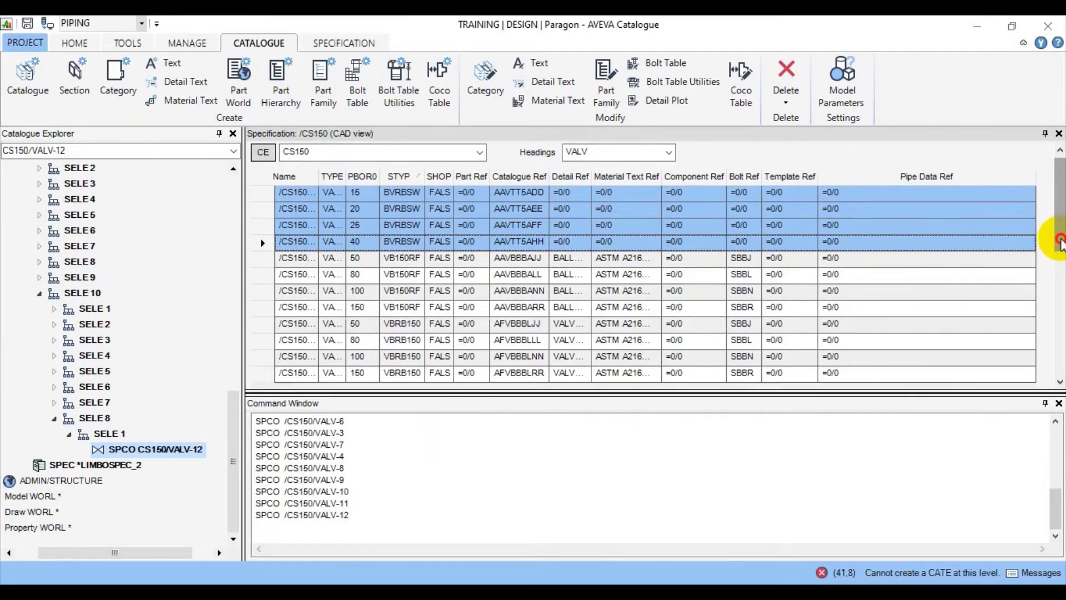
pyautogui.moveTo(1056, 237); pyautogui.dragTo(1059, 365)
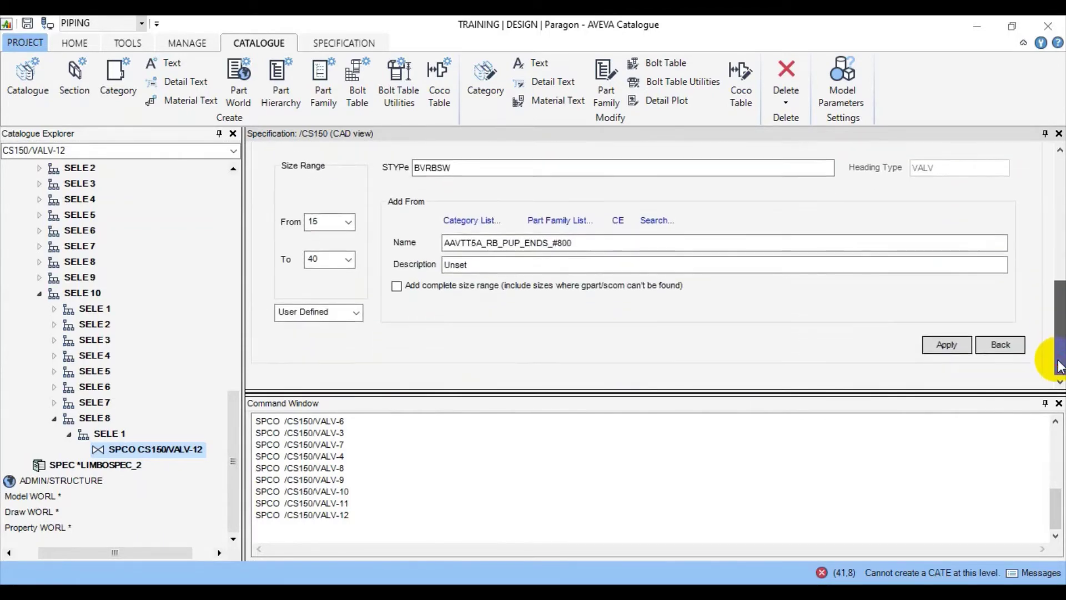
pyautogui.click(1001, 345)
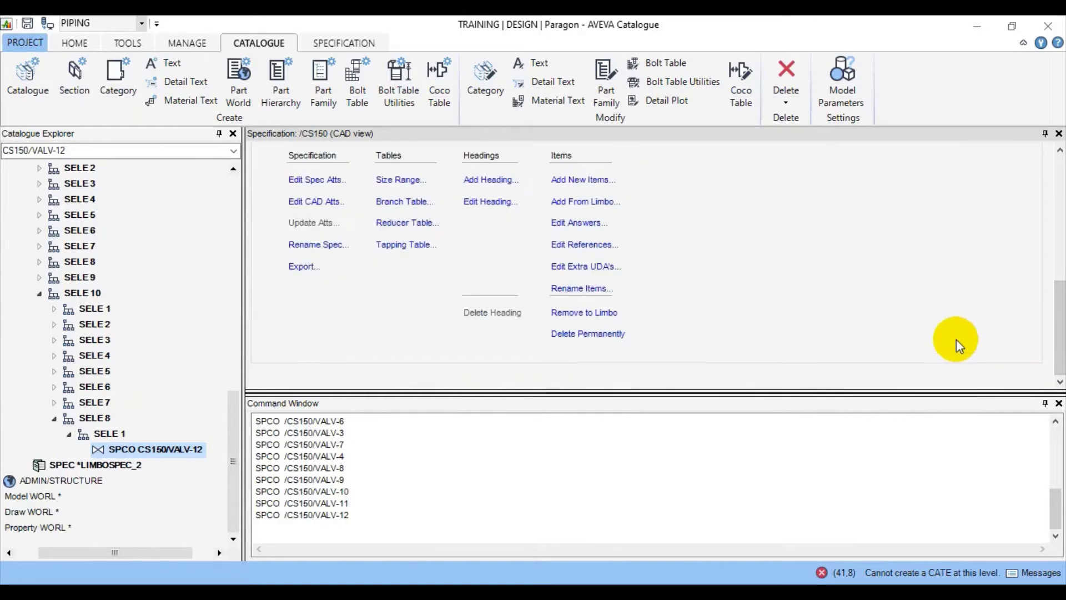
pyautogui.click(582, 245)
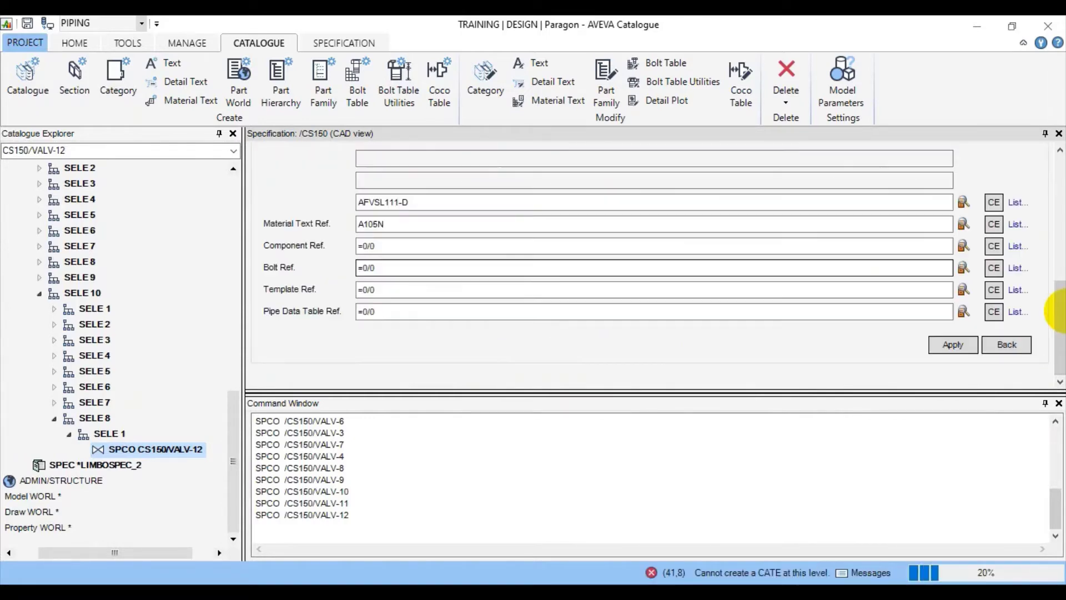
# Step: Set the Detail Ref of the selected valve items to the element AAVTT5A-D from the ball valve category
pyautogui.click(399, 204)
pyautogui.moveTo(239, 430); pyautogui.dragTo(224, 208)
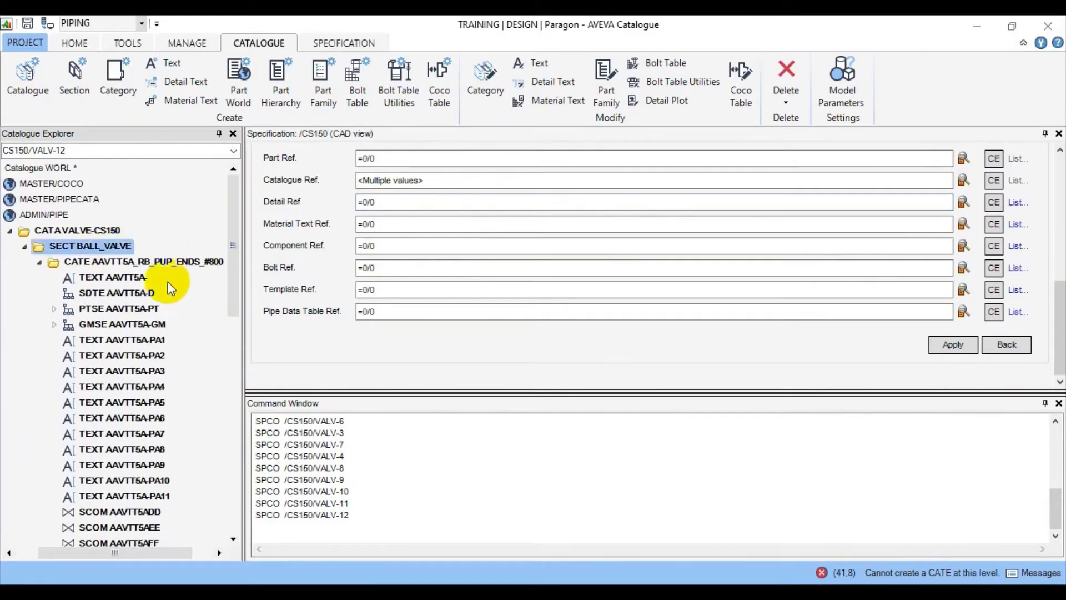
pyautogui.click(148, 294)
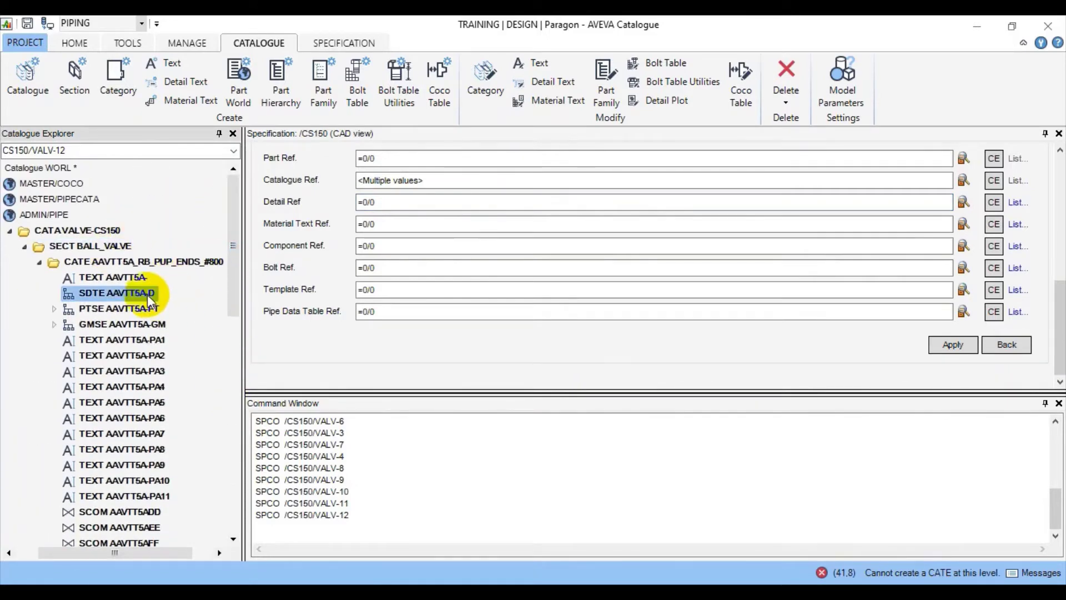
pyautogui.click(369, 202)
pyautogui.click(995, 203)
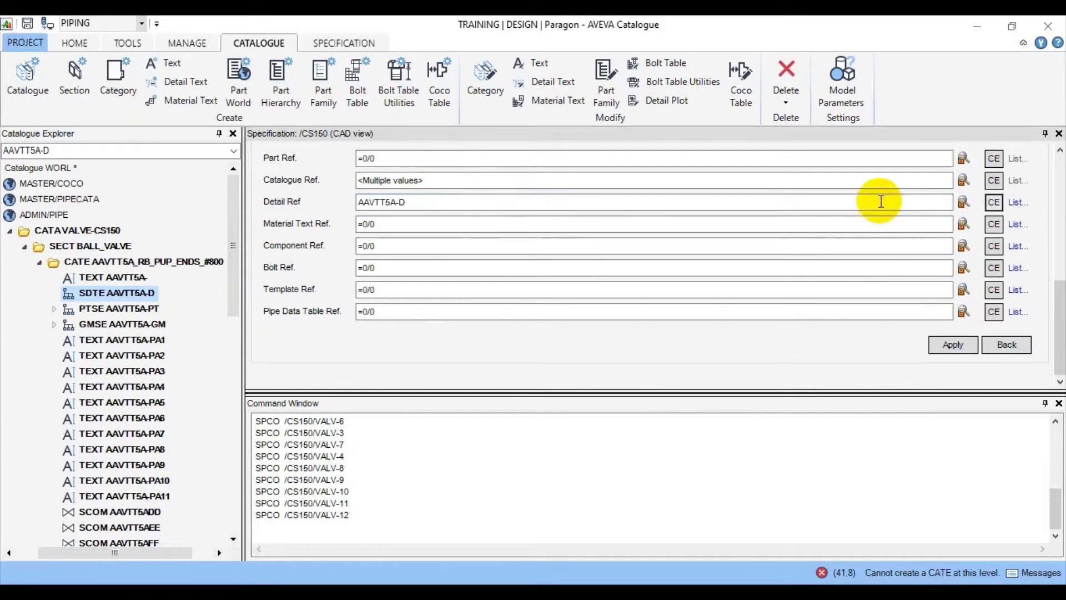
# Step: Filter the material texts by A105, apply A105N as the selected valve items' Material Text Ref, and fit the Detail Ref column to its content
pyautogui.click(1018, 225)
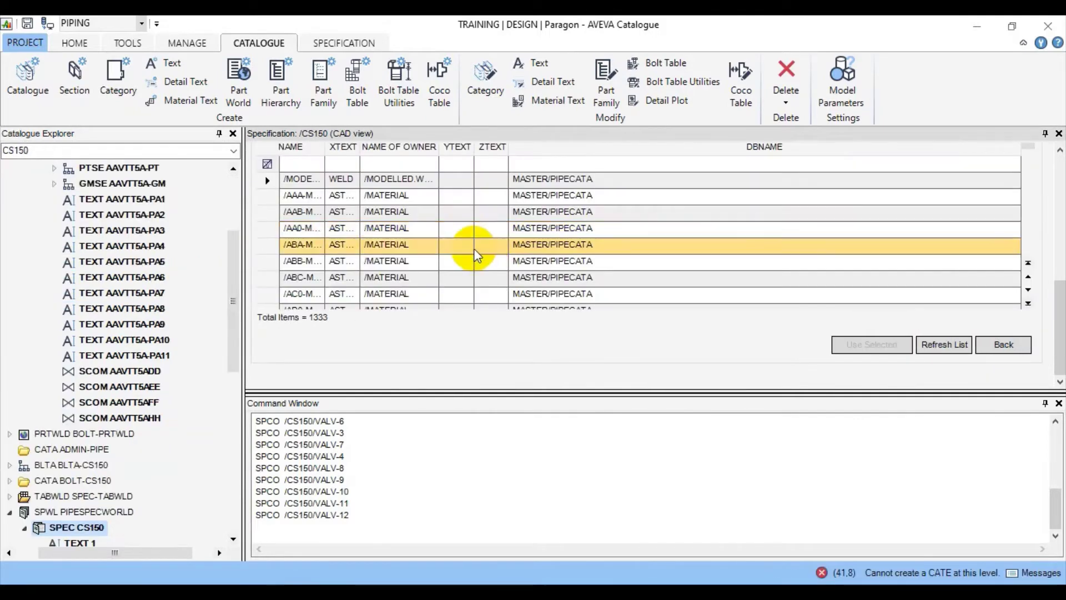
pyautogui.moveTo(358, 146); pyautogui.dragTo(481, 149)
pyautogui.click(350, 168)
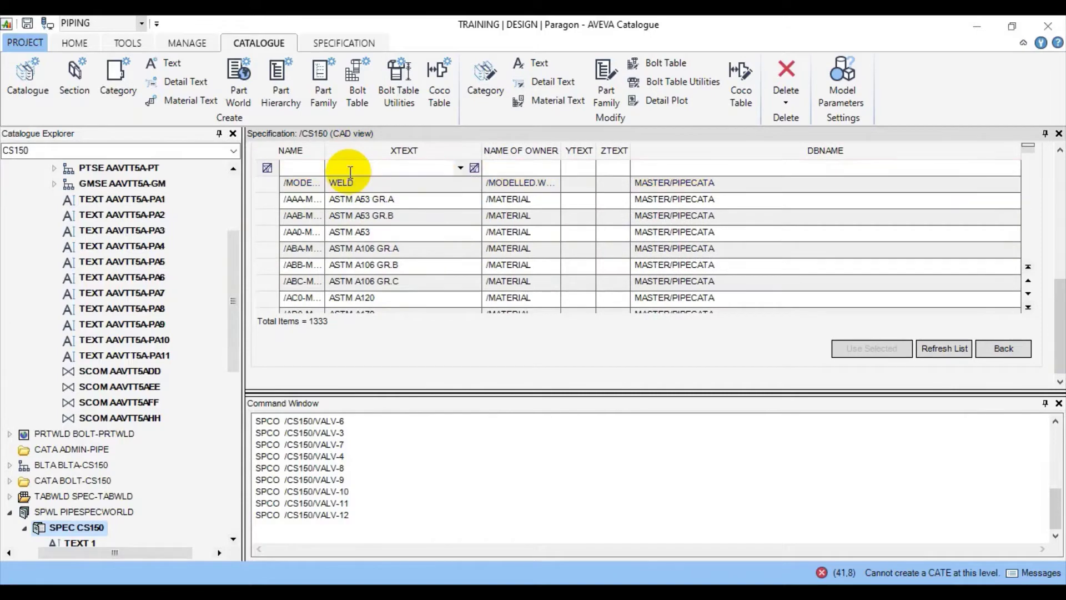
pyautogui.write('A105')
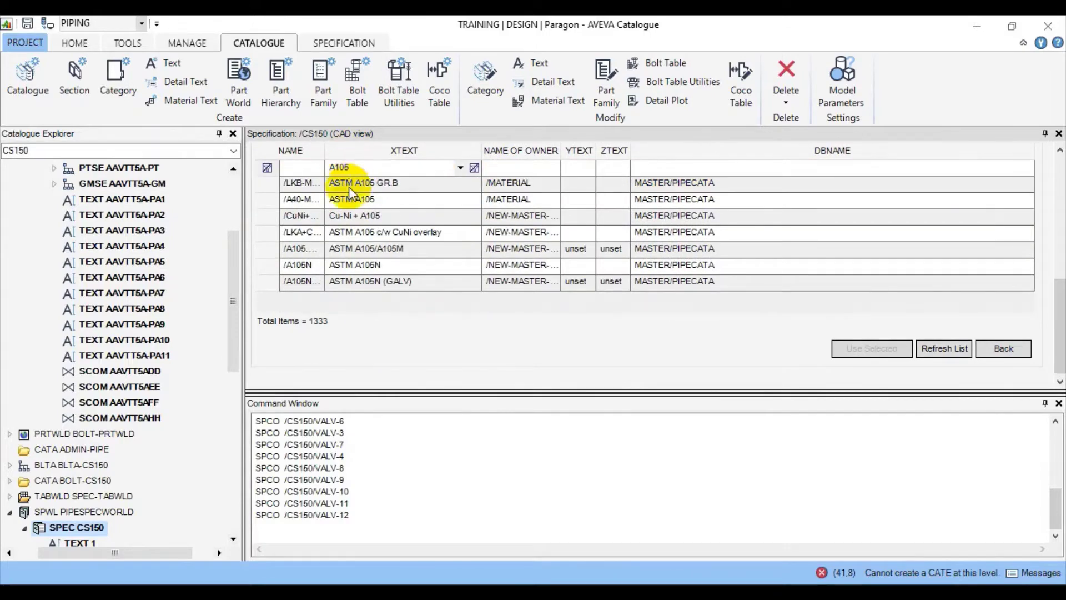
pyautogui.click(359, 267)
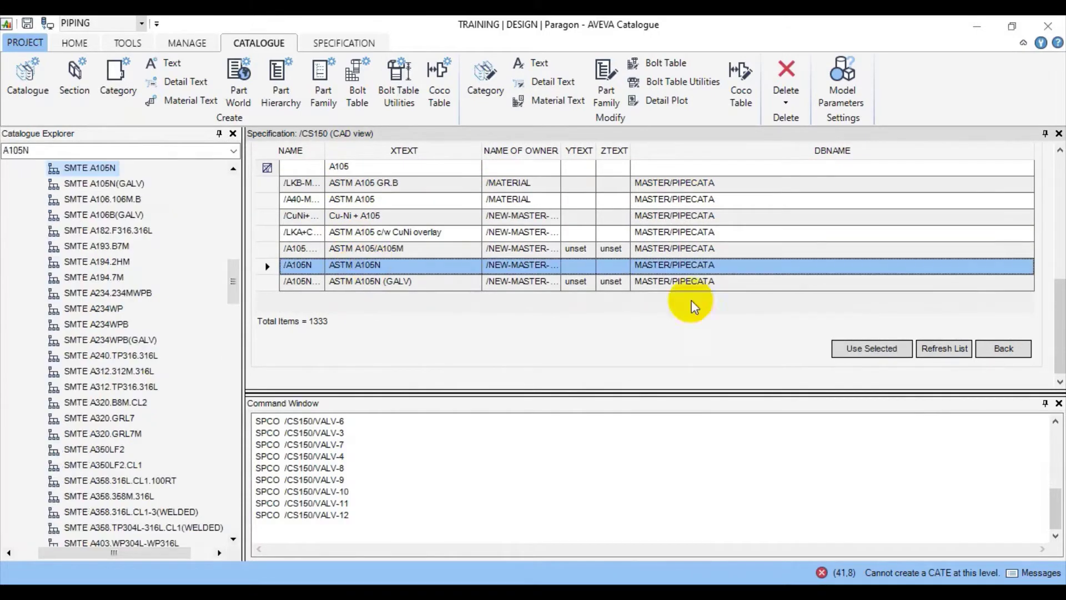
pyautogui.click(889, 349)
pyautogui.click(965, 348)
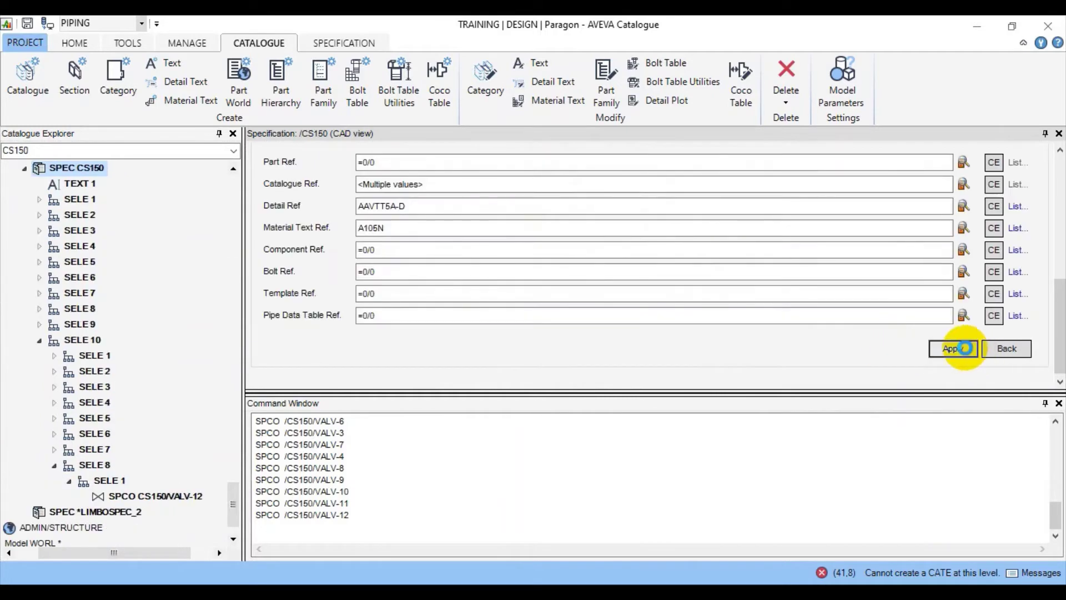
pyautogui.click(1009, 348)
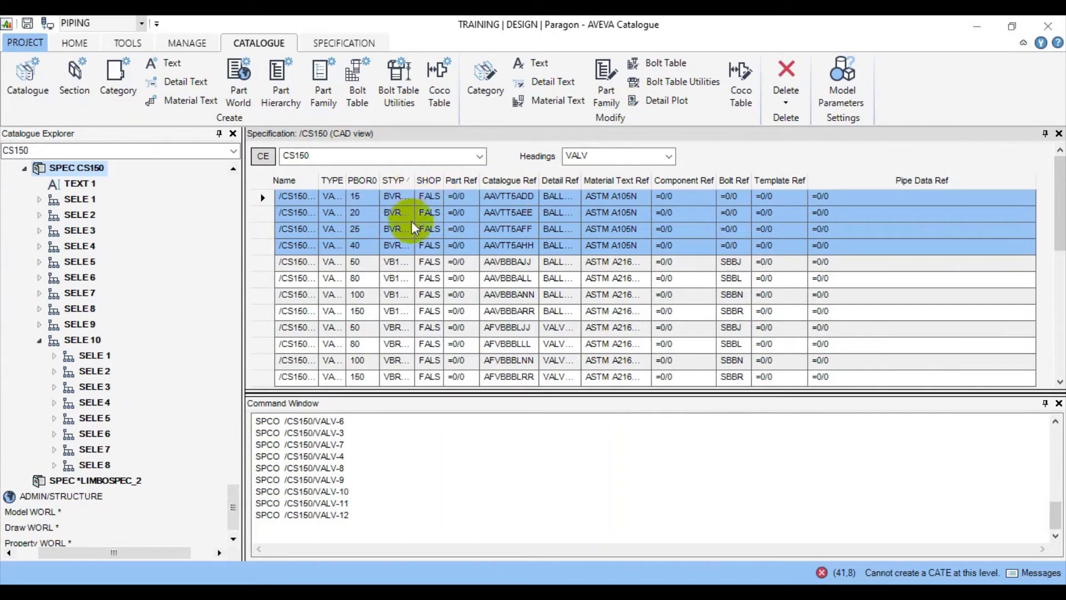
pyautogui.doubleClick(579, 179)
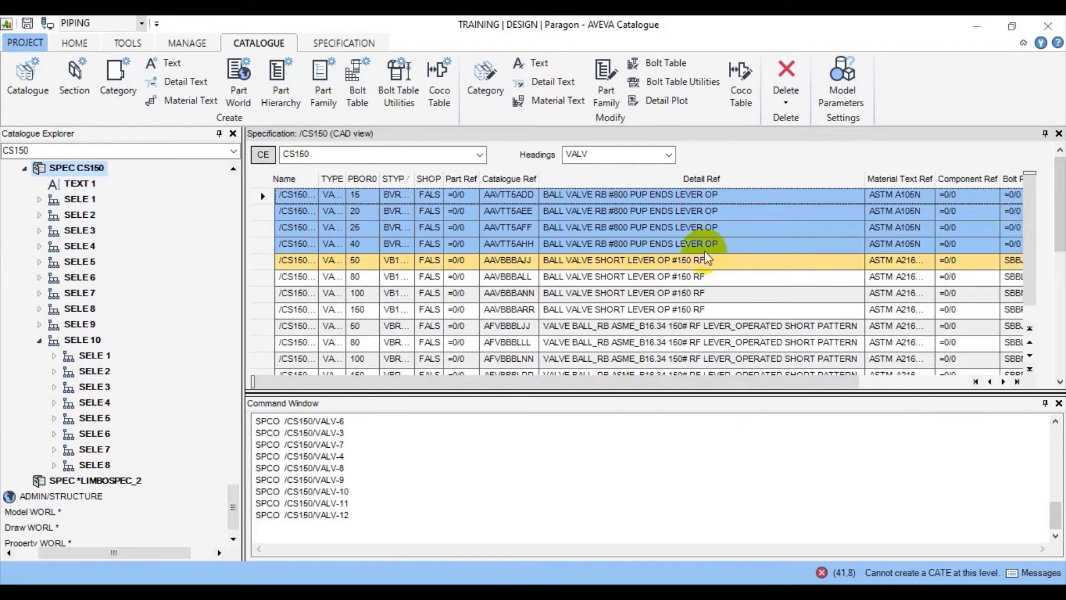
# Step: Open the model category of the size 25 valve item AAVTT5AFF from the specification list
pyautogui.click(370, 229)
pyautogui.rightClick(371, 229)
pyautogui.moveTo(439, 254)
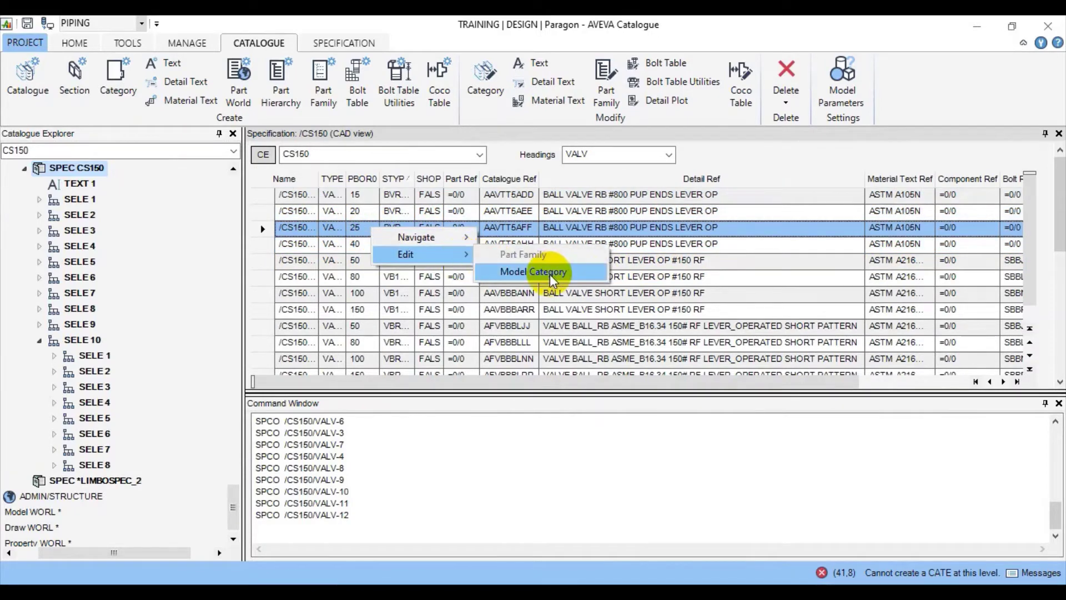
pyautogui.click(550, 272)
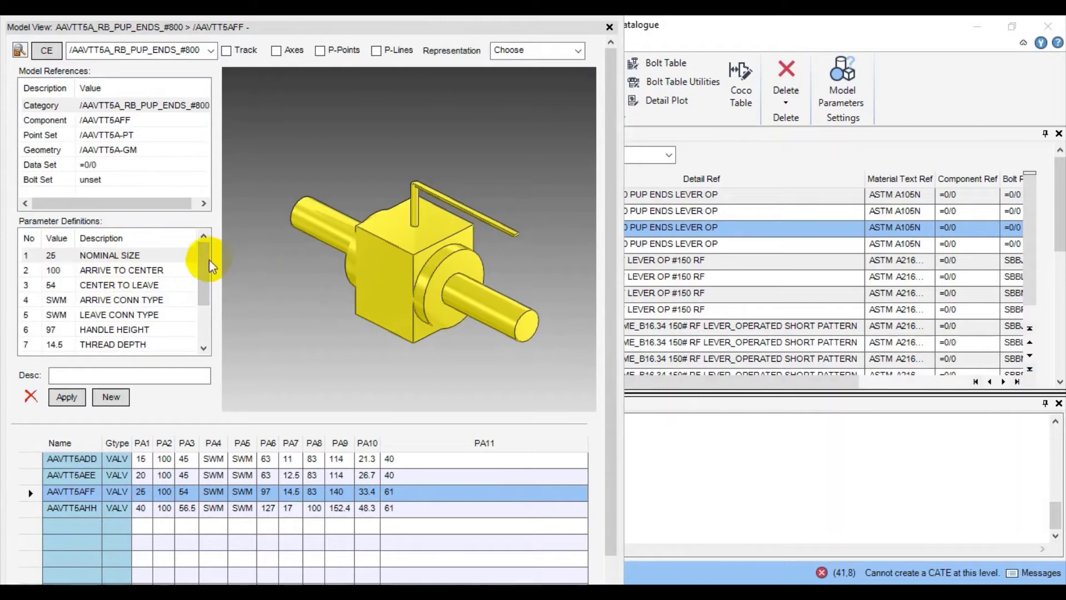
# Step: Examine the valve's arrive and leave connection type parameters, pup ends and size table, and close the model view
pyautogui.moveTo(206, 265); pyautogui.dragTo(206, 276)
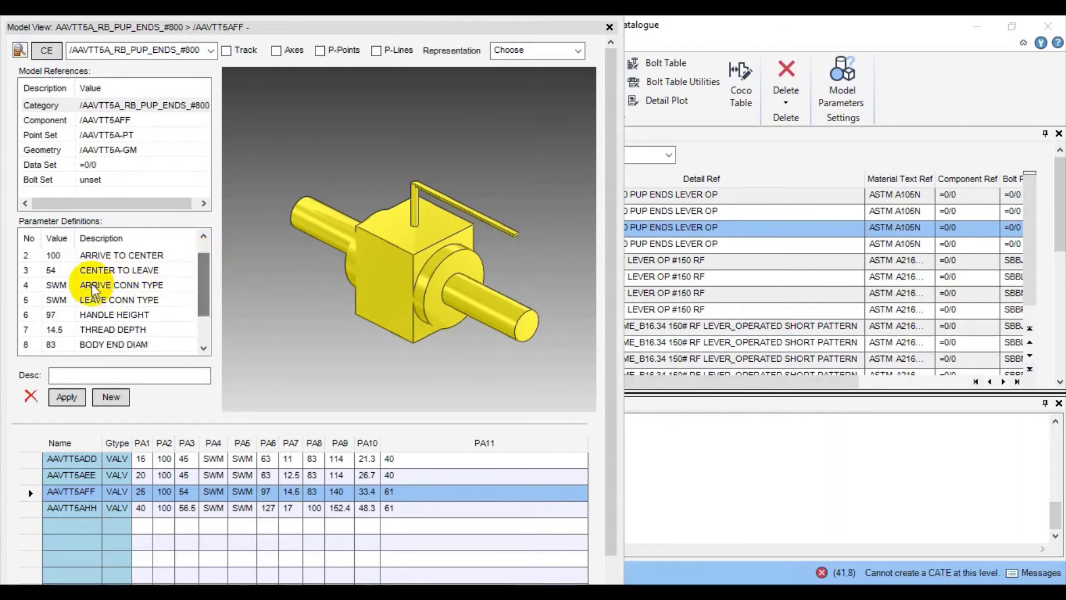
pyautogui.click(117, 285)
pyautogui.click(114, 299)
pyautogui.click(110, 286)
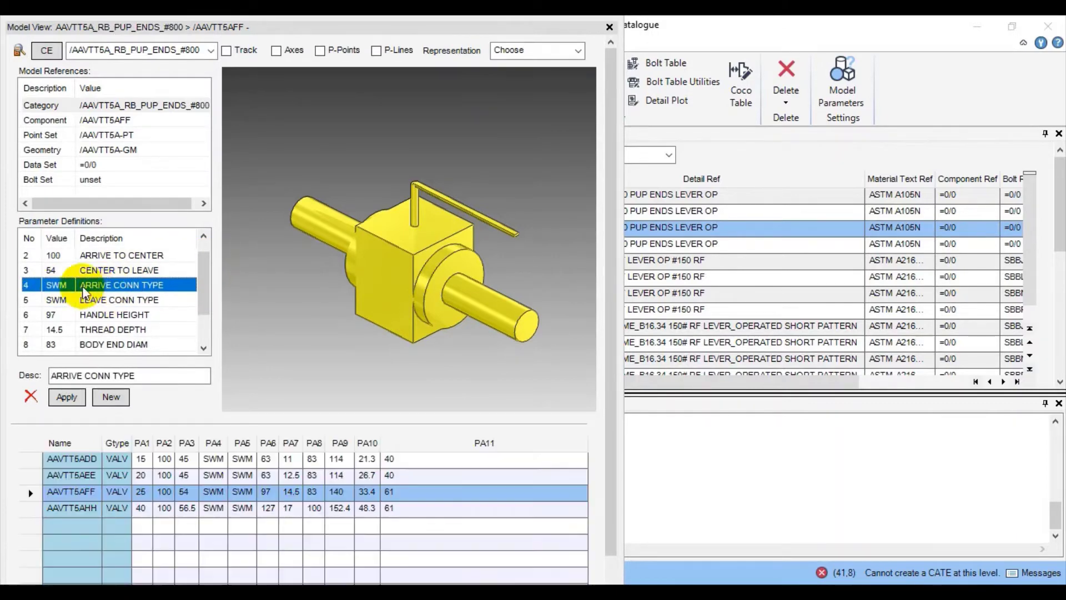
pyautogui.click(68, 303)
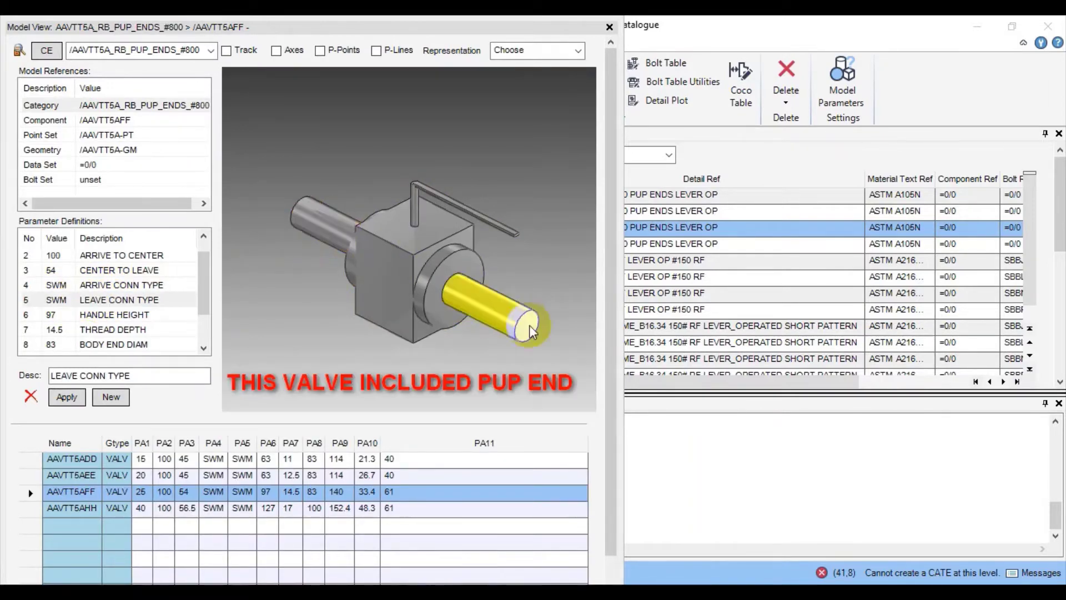
pyautogui.scroll(-1, 399, 395)
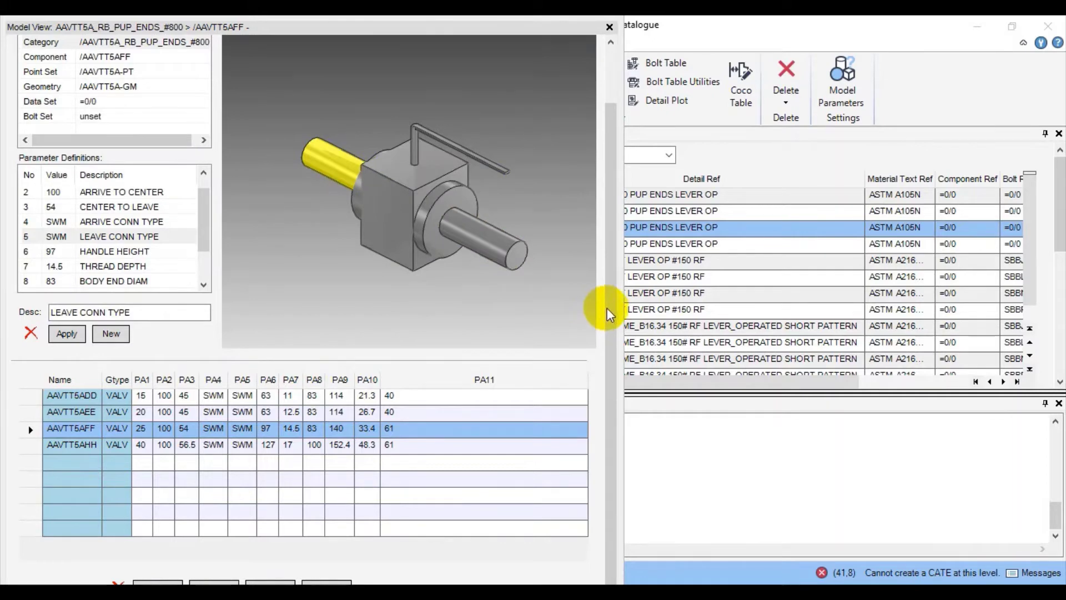
pyautogui.moveTo(608, 314); pyautogui.dragTo(594, 357)
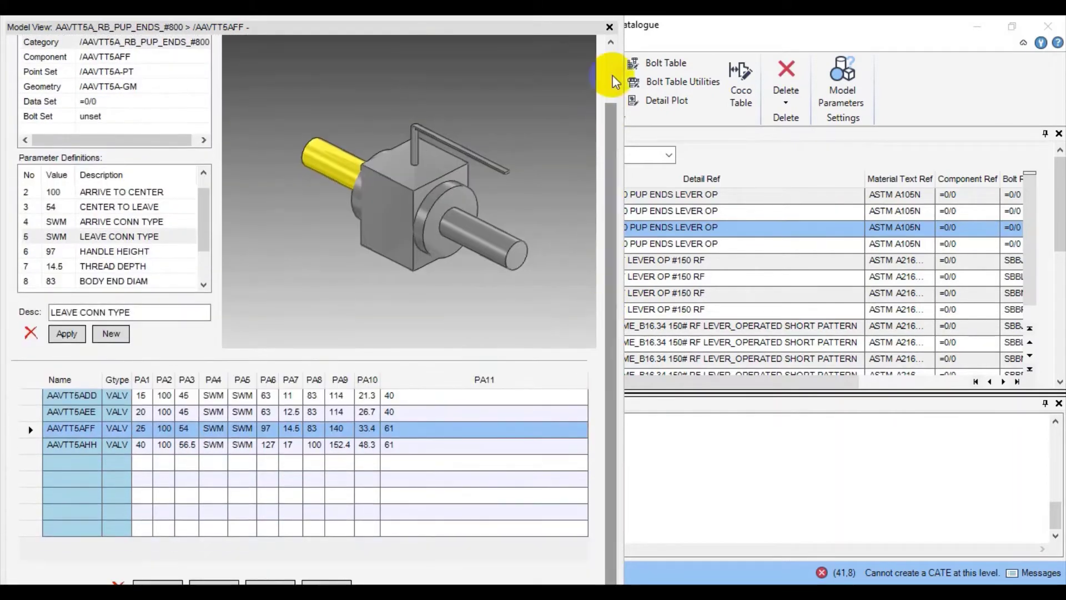
pyautogui.click(609, 26)
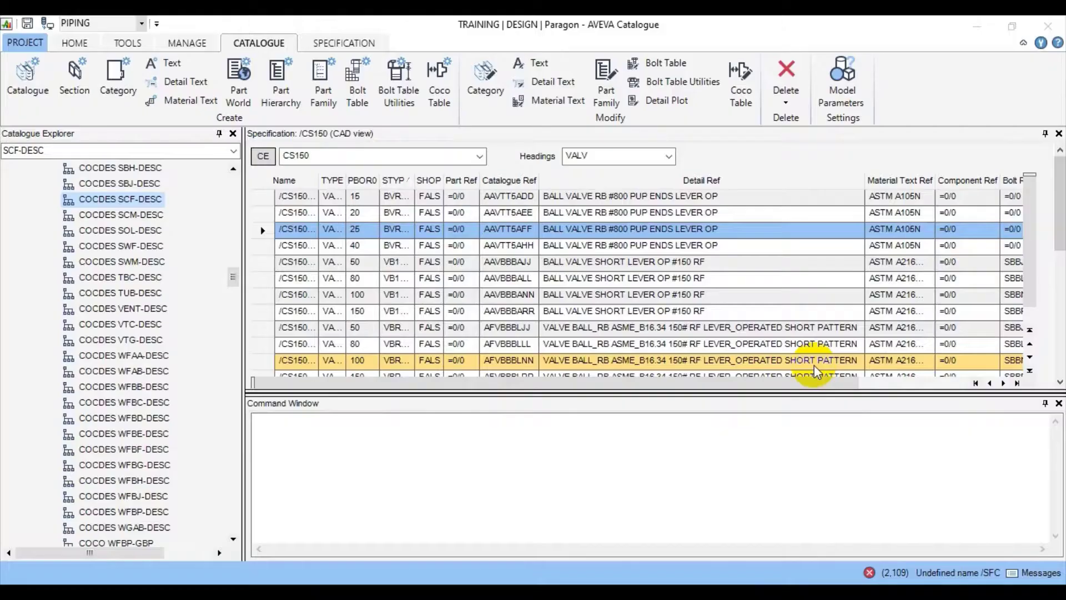
# Step: Collapse the MASTER/COCO, MASTER/PIPECATA and ball valve category branches in the catalogue tree, and make section BALL_VALVE the current element
pyautogui.click(533, 466)
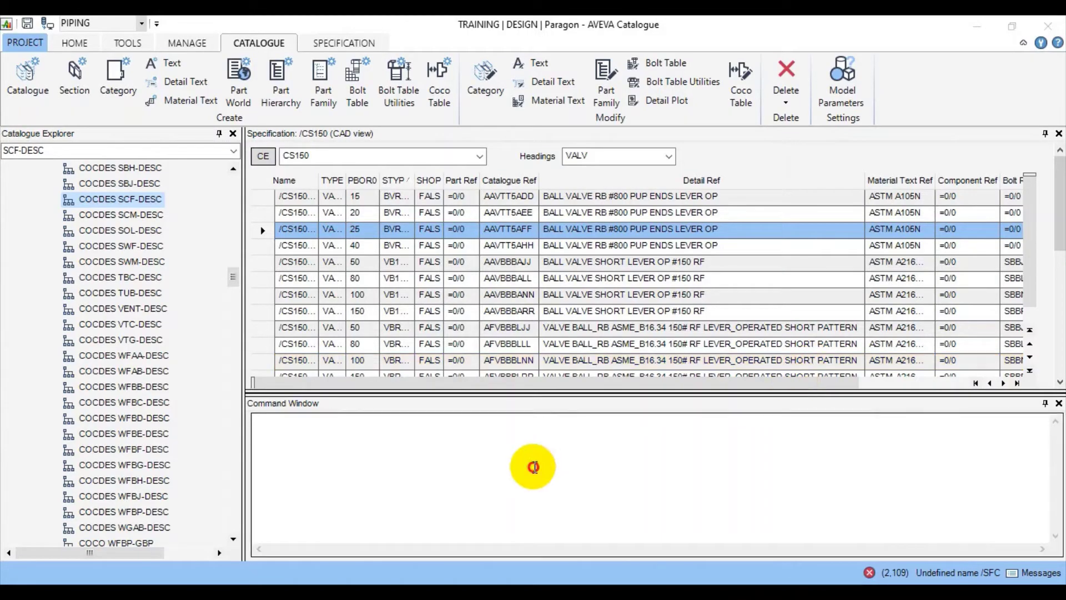
pyautogui.moveTo(234, 280); pyautogui.dragTo(232, 166)
pyautogui.click(24, 183)
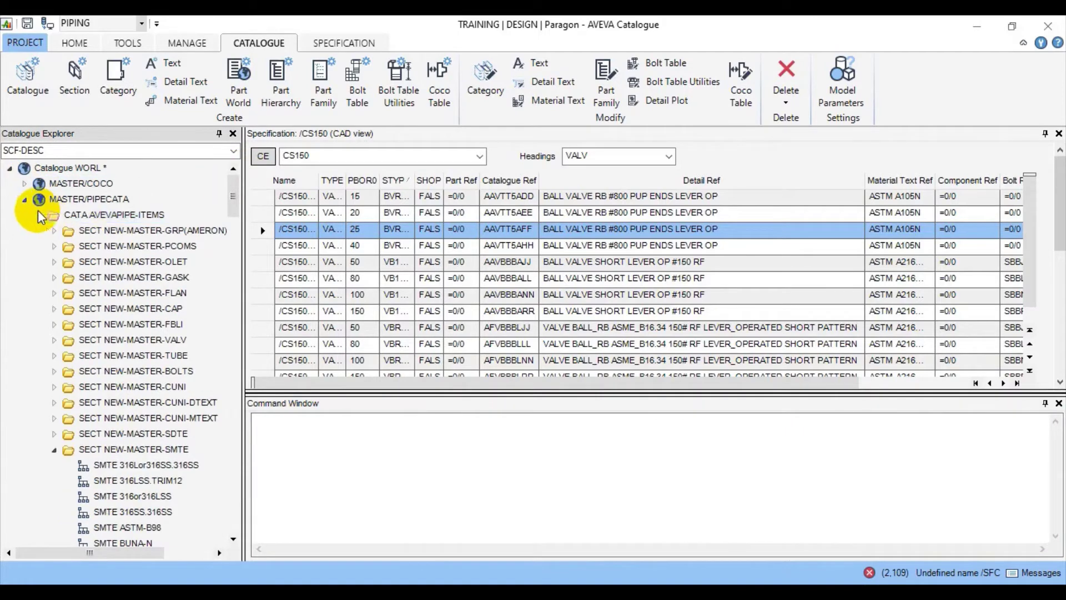
pyautogui.click(23, 199)
pyautogui.click(21, 199)
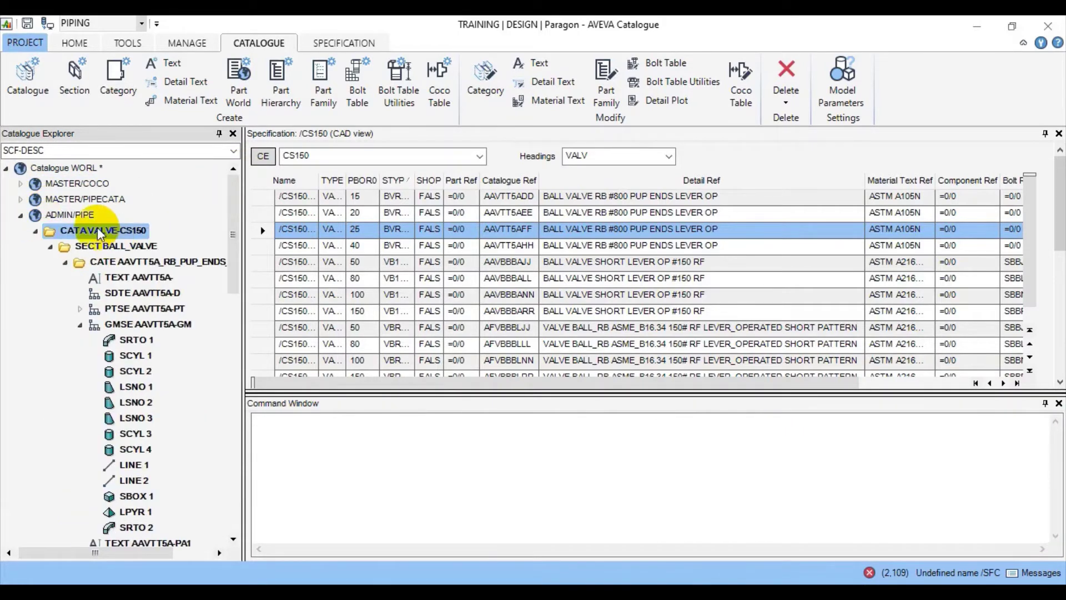
pyautogui.click(35, 214)
pyautogui.click(53, 245)
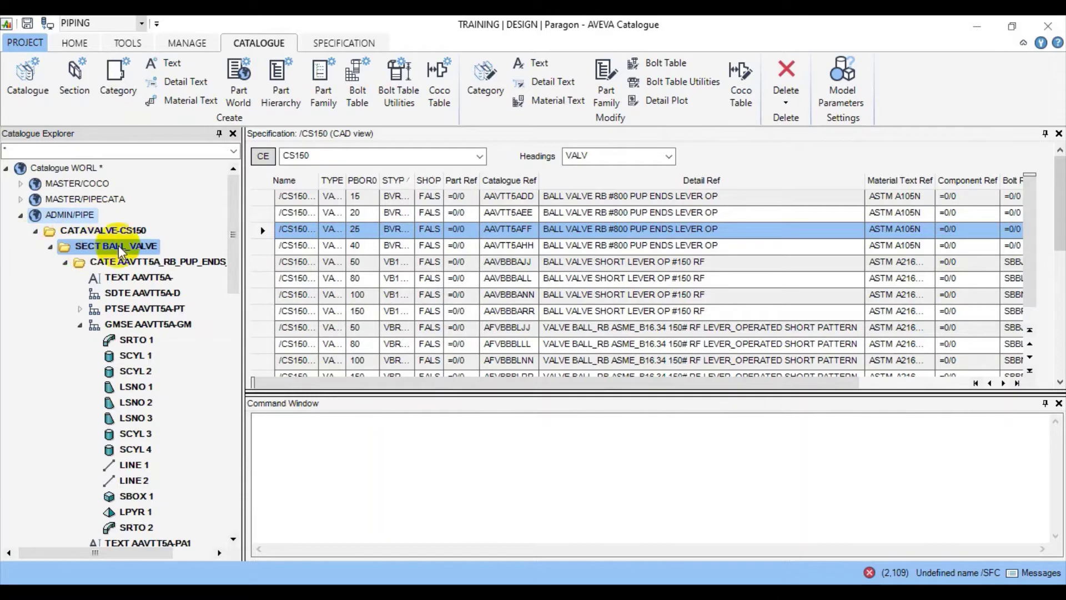
pyautogui.click(68, 263)
pyautogui.click(40, 261)
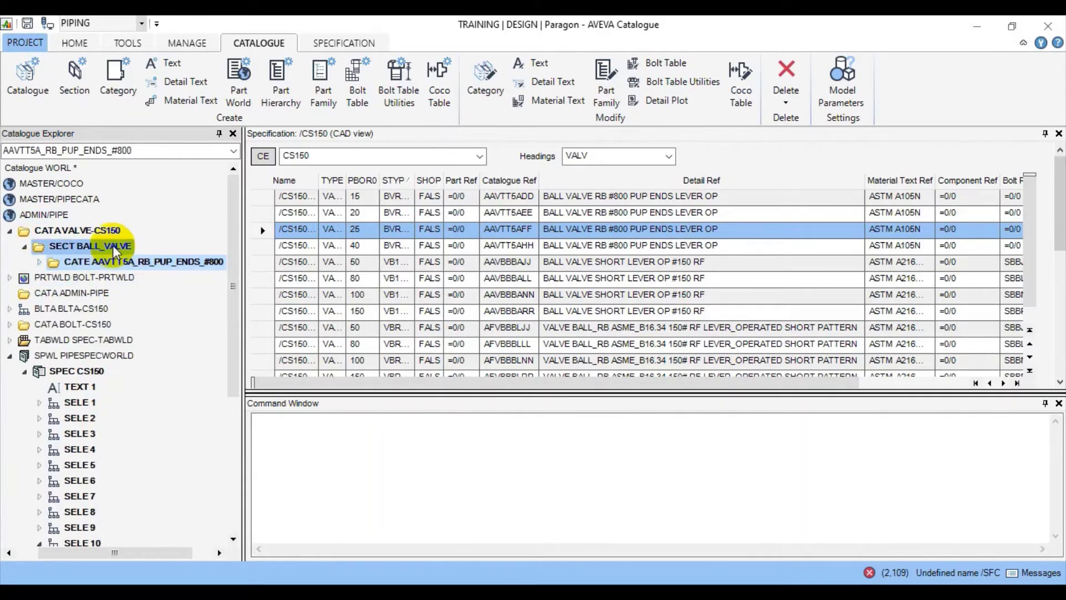
pyautogui.click(115, 245)
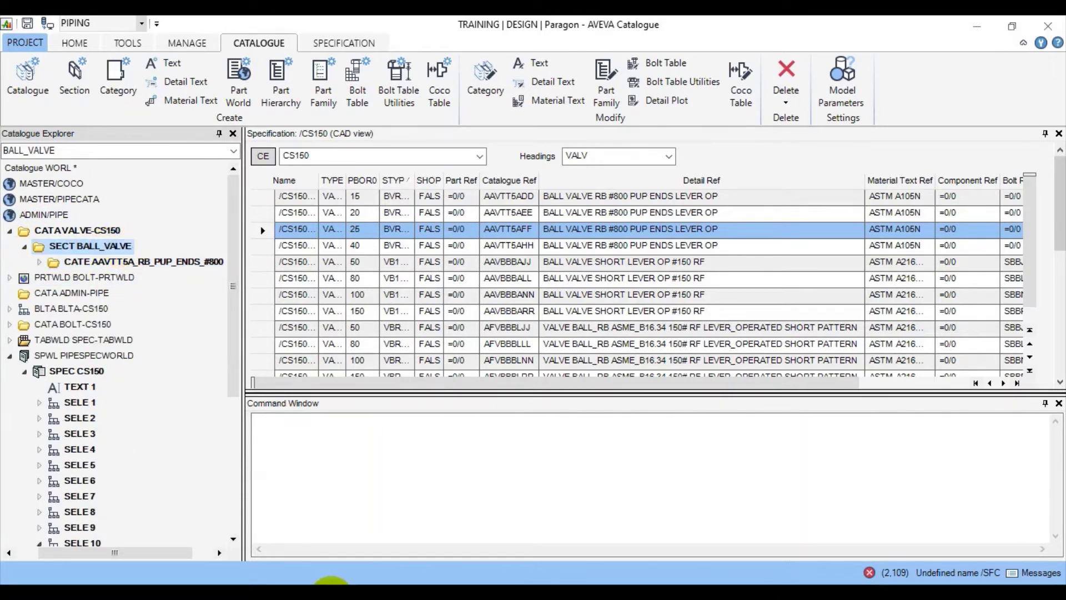
# Step: Run the macro file AAVBT5A_FB_PUP_NPT_F_#800.TXT from drive D in the Command Window and collapse the new category in the tree
pyautogui.click(330, 583)
pyautogui.click(348, 452)
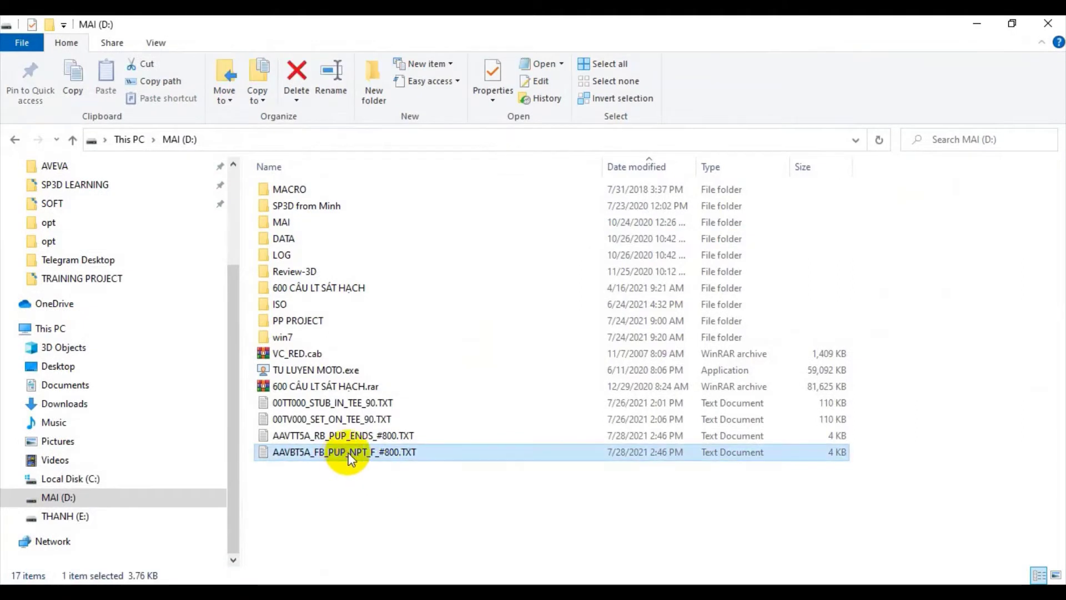
pyautogui.moveTo(350, 451); pyautogui.dragTo(509, 510)
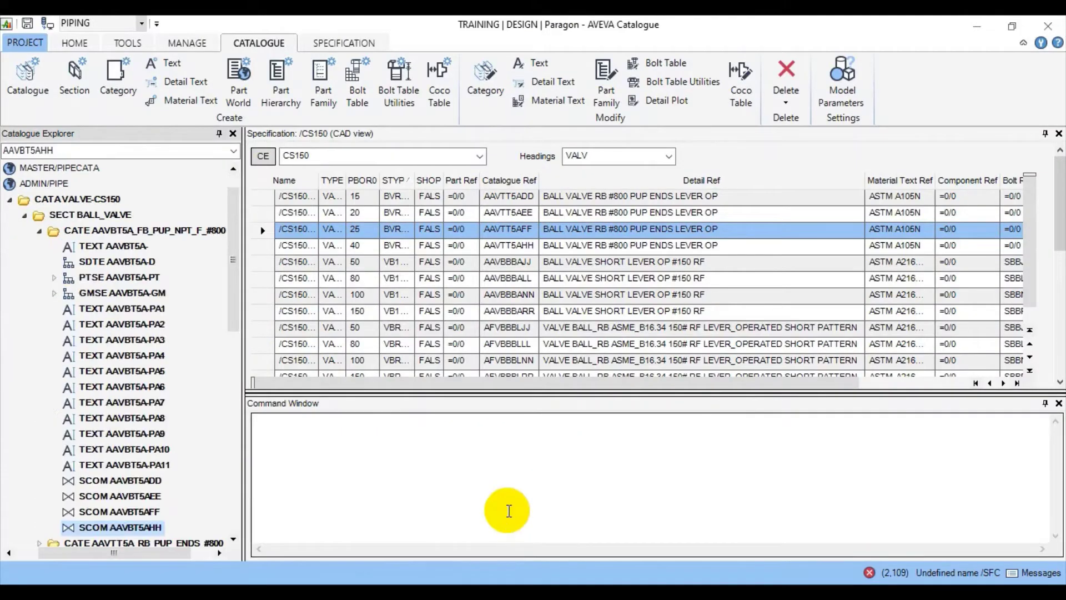
pyautogui.click(39, 230)
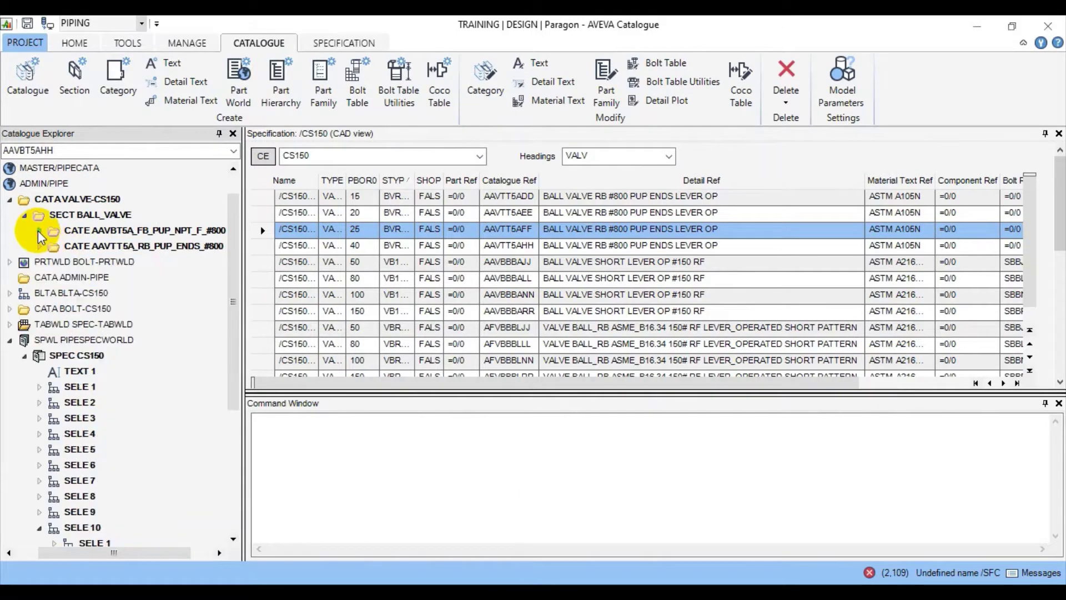
pyautogui.moveTo(146, 551)
pyautogui.mouseDown()
pyautogui.moveTo(168, 552)
pyautogui.moveTo(143, 551)
pyautogui.mouseUp()
# Step: Start adding new items to specification CS150 with the copied category name AAVBT5A_FB_PUP_NPT_F_#800 as their source
pyautogui.click(175, 231)
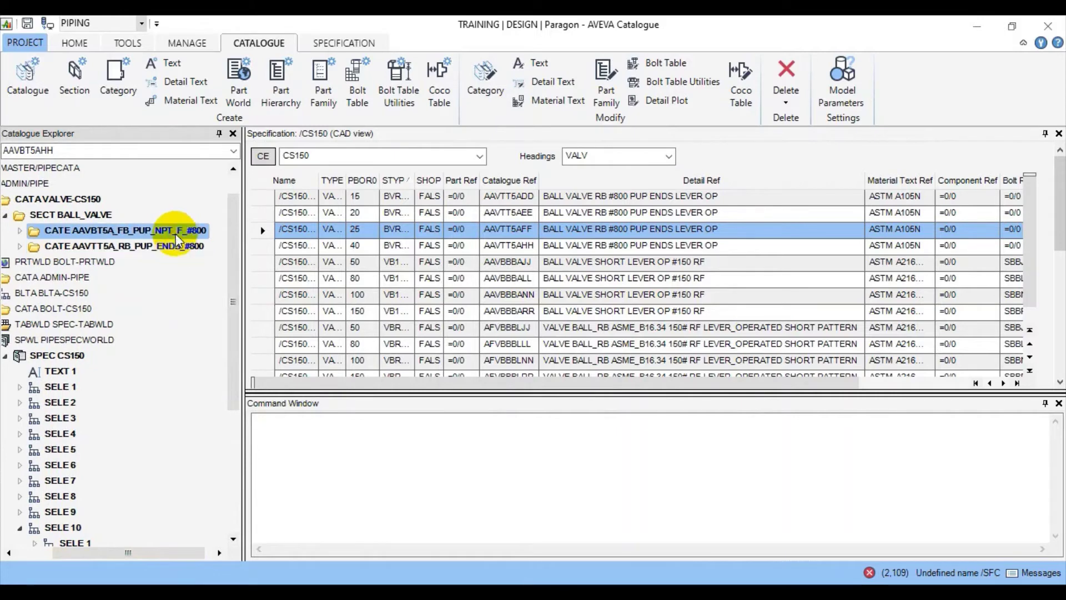
pyautogui.click(152, 150)
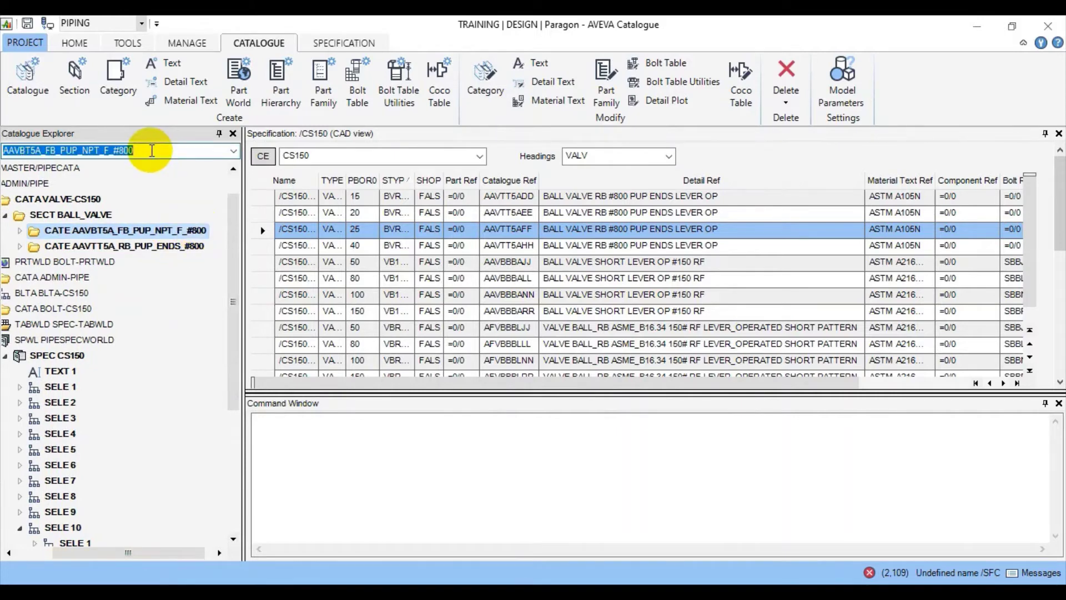
pyautogui.rightClick(152, 150)
pyautogui.click(196, 199)
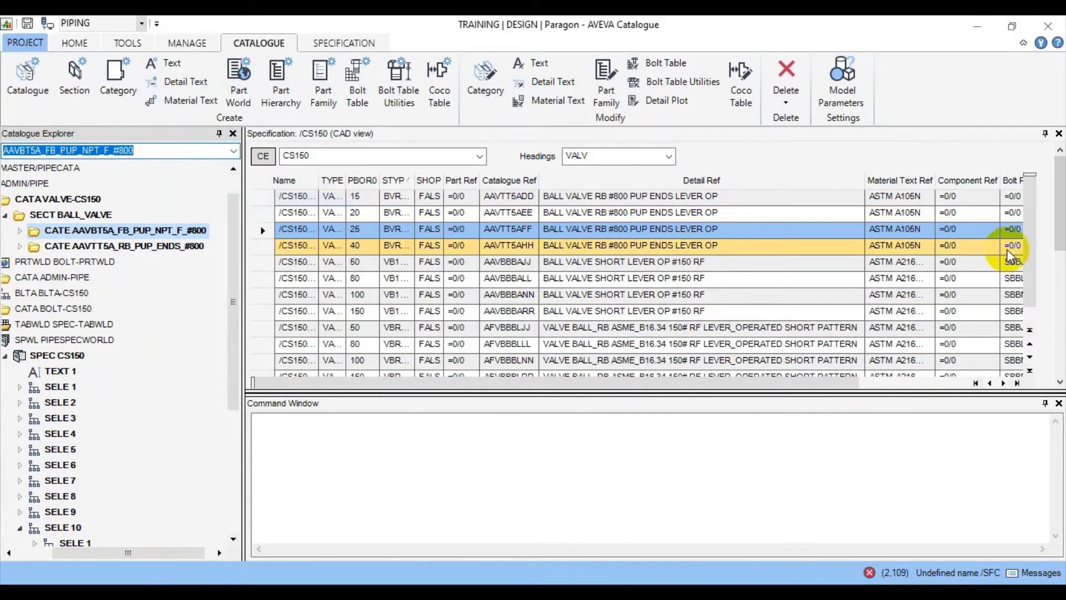
pyautogui.moveTo(1061, 244); pyautogui.dragTo(1058, 345)
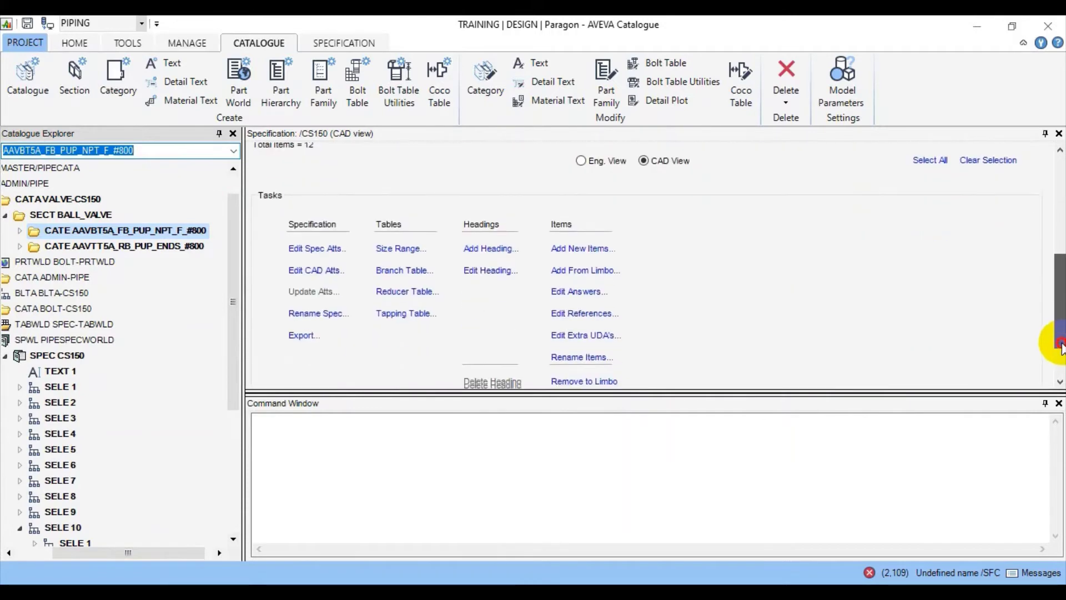
pyautogui.click(594, 245)
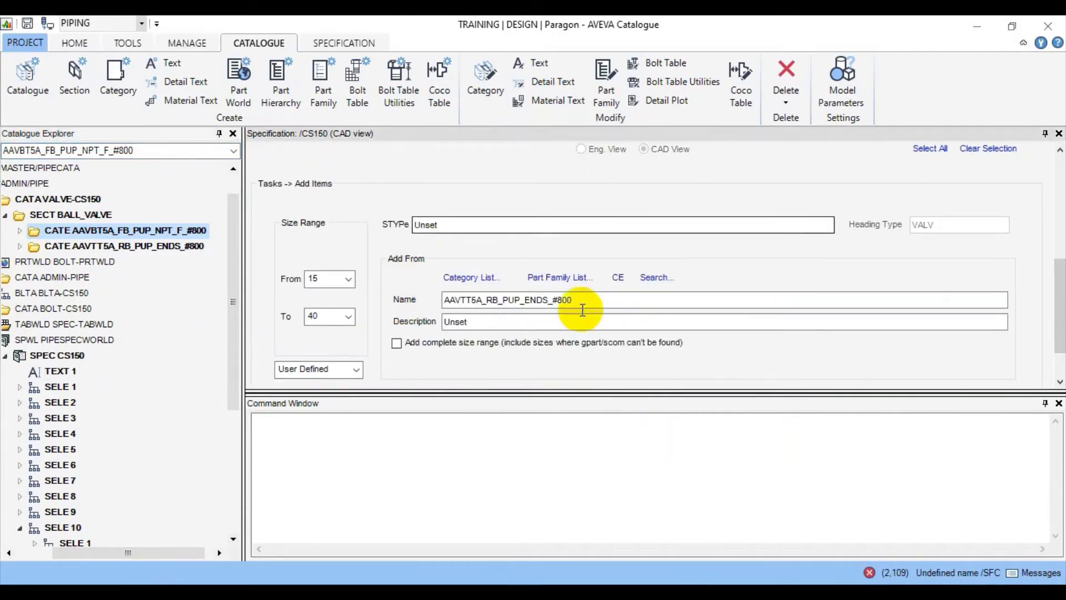
pyautogui.moveTo(623, 301); pyautogui.dragTo(418, 317)
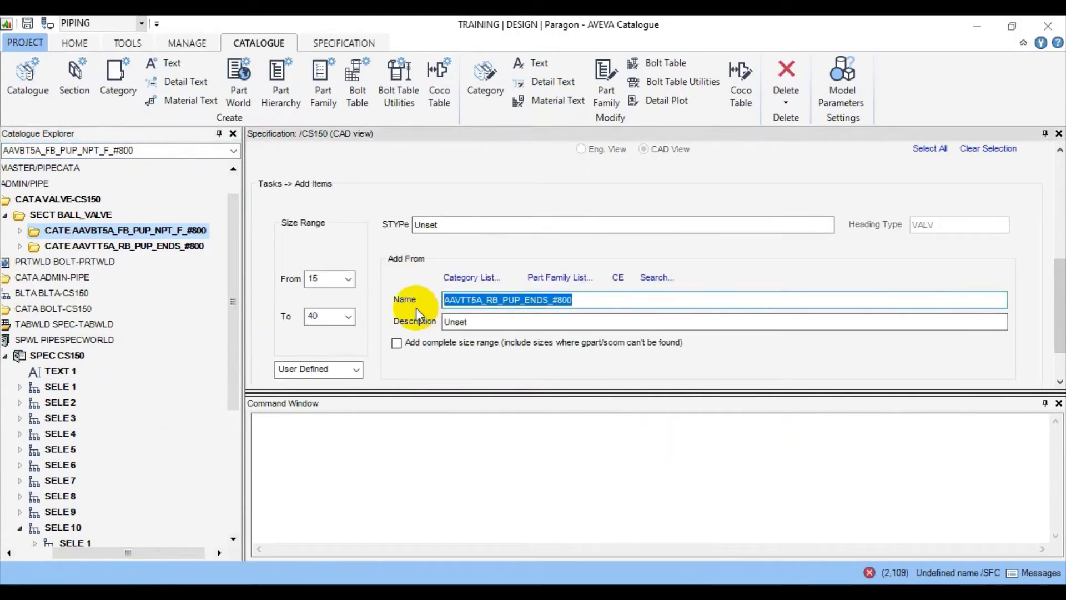
pyautogui.hotkey('ctrl', 'v')
pyautogui.press('Tab')
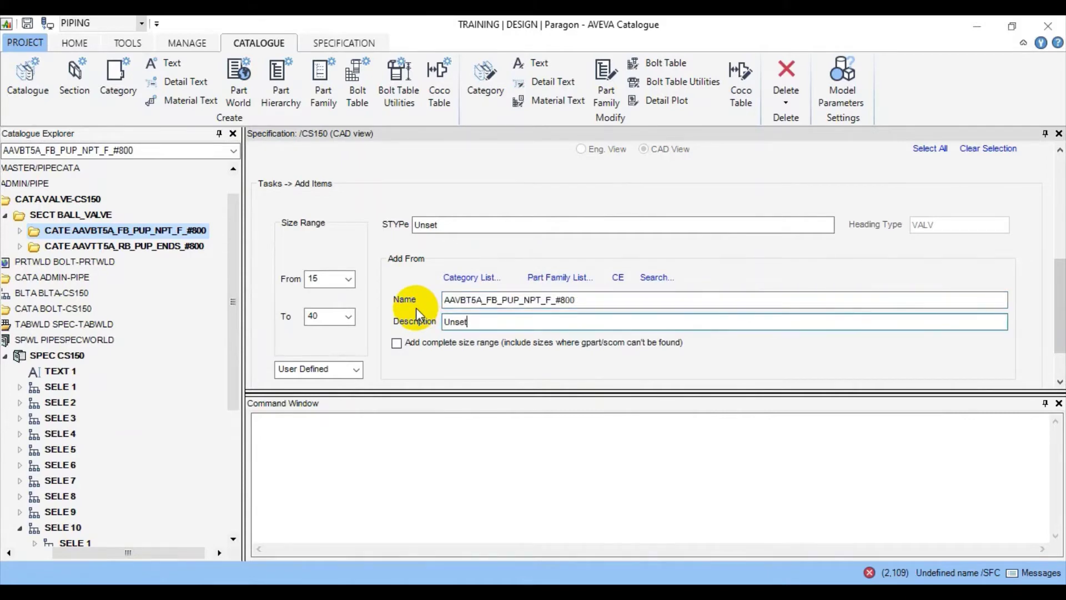
# Step: Set the SType to BVFBPUPNPT and add the full-bore valve items for sizes 15 to 40 to the specification
pyautogui.moveTo(475, 230); pyautogui.dragTo(401, 226)
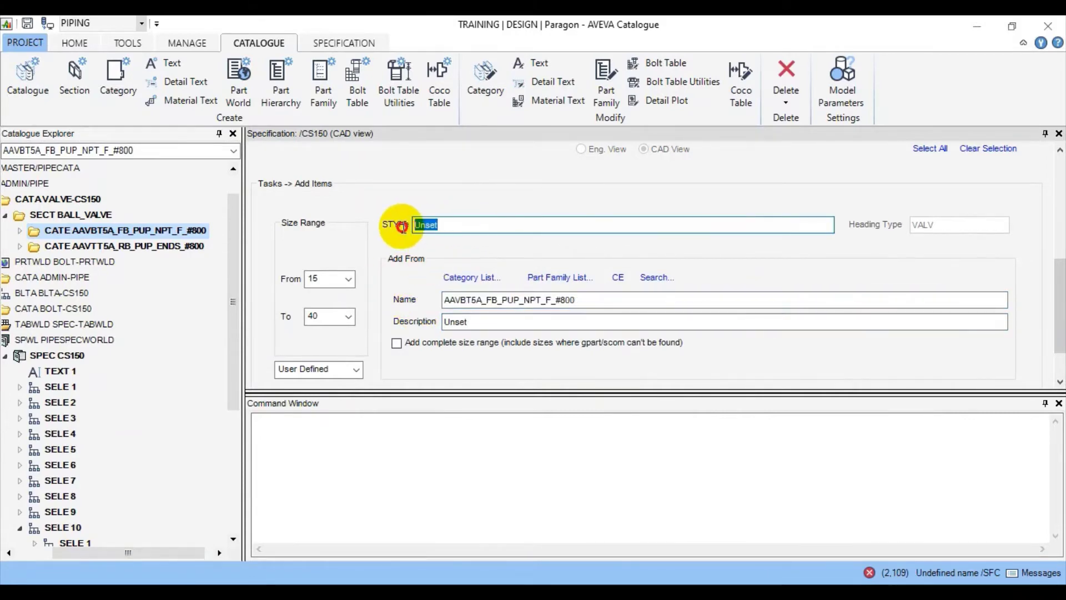
pyautogui.write('BVFB')
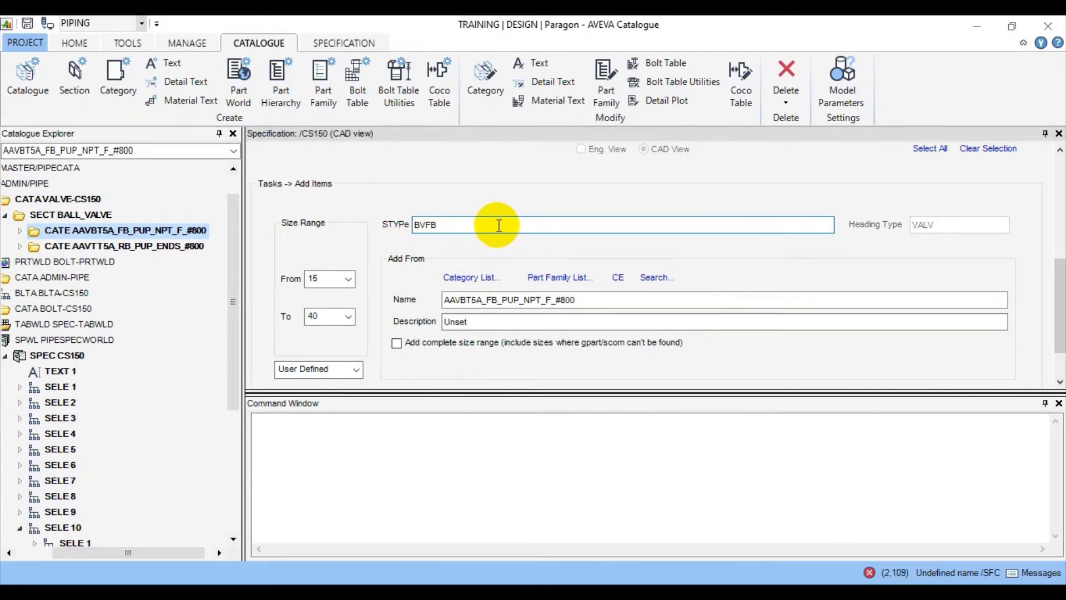
pyautogui.doubleClick(452, 225)
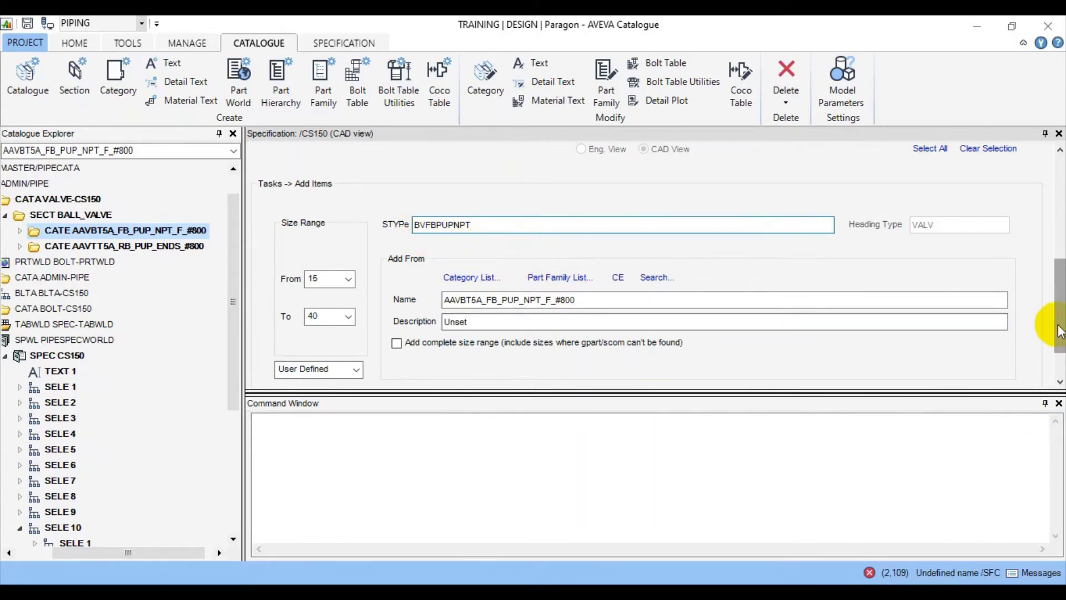
pyautogui.moveTo(1055, 309); pyautogui.dragTo(1056, 331)
pyautogui.click(944, 345)
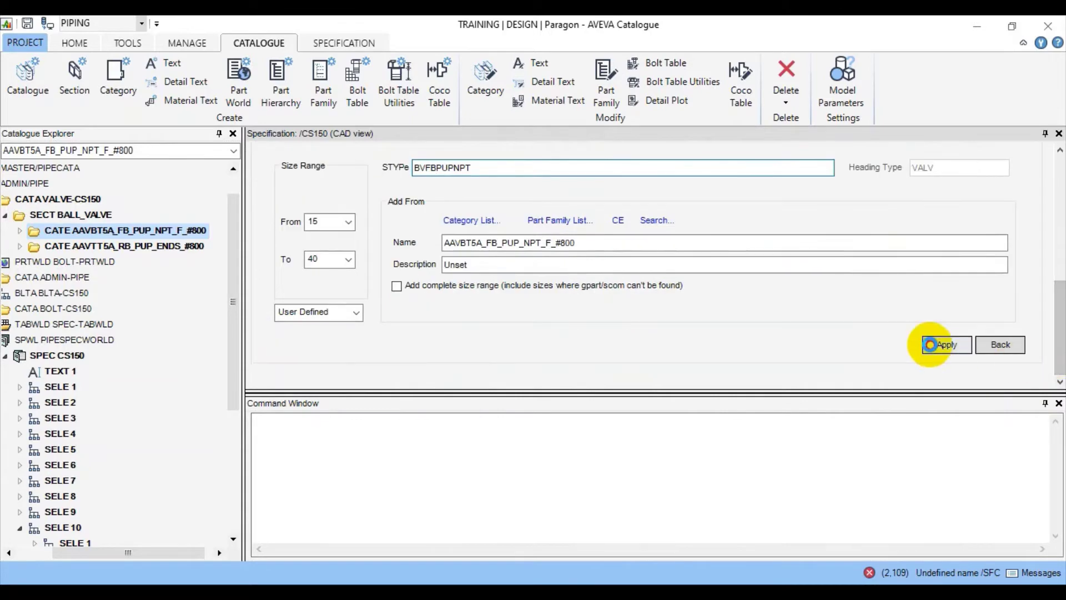
# Step: Select the four new full-bore valve items, sizes 15 to 40, in the specification and start editing their references
pyautogui.click(1009, 345)
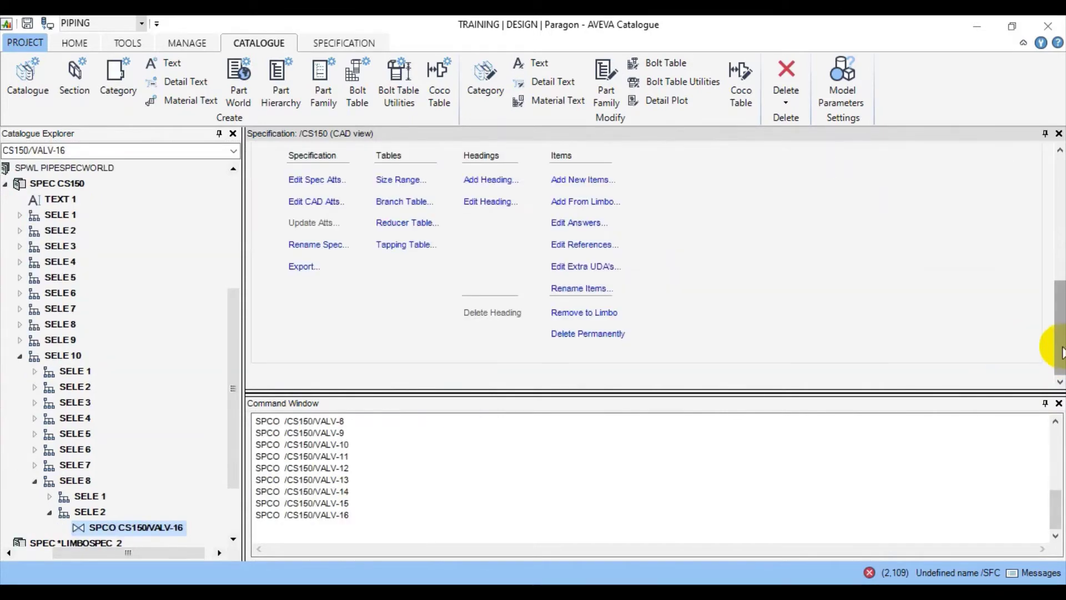
pyautogui.moveTo(1055, 340); pyautogui.dragTo(1041, 210)
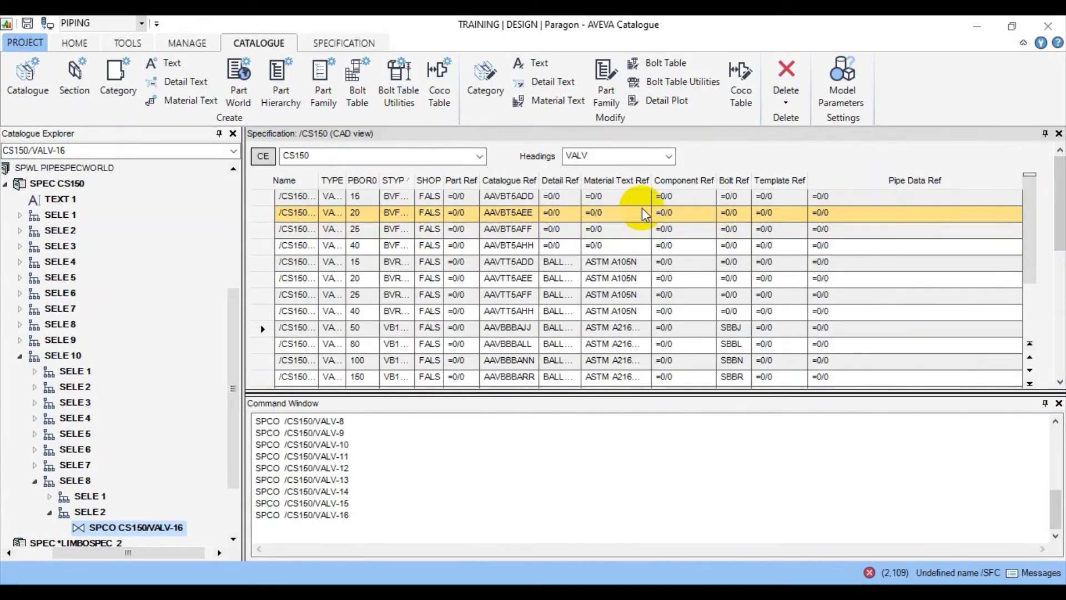
pyautogui.click(661, 196)
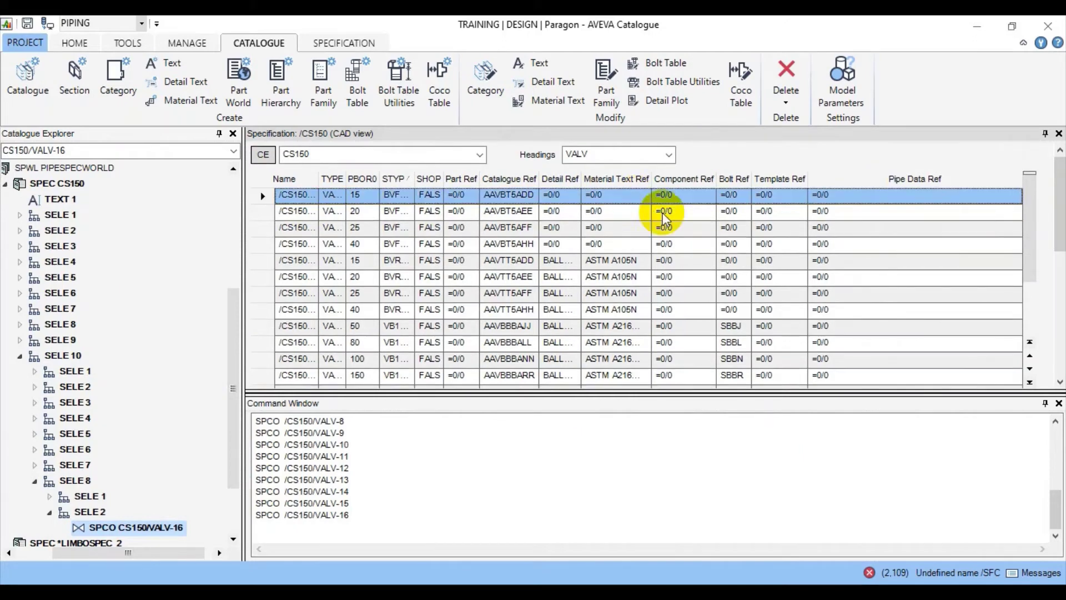
pyautogui.keyDown('shift'); pyautogui.click(632, 245); pyautogui.keyUp('shift')
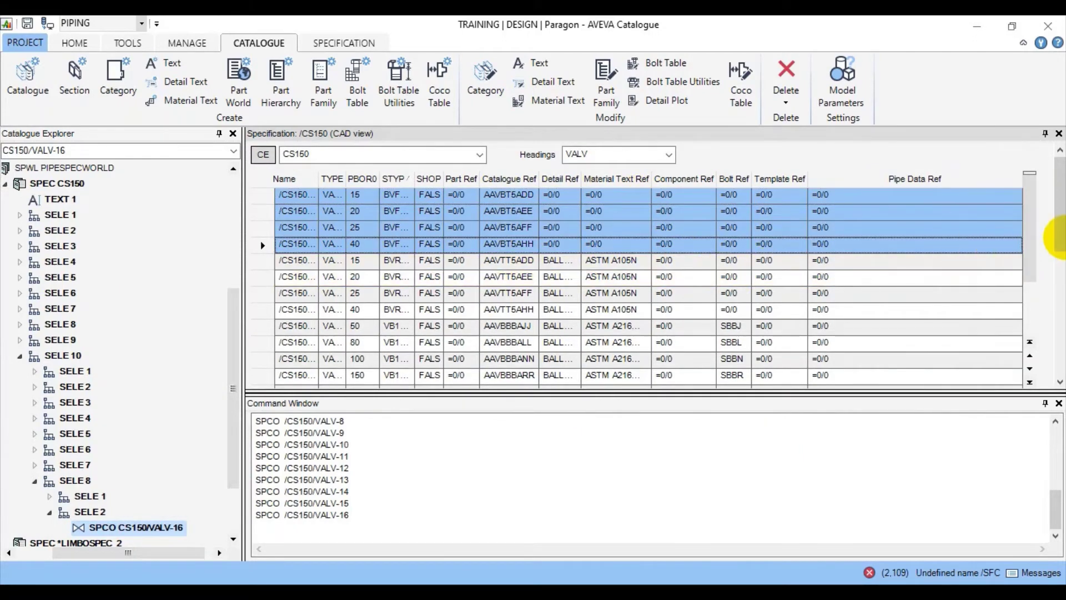
pyautogui.scroll(-1, 1060, 254)
pyautogui.moveTo(1057, 248); pyautogui.dragTo(1056, 339)
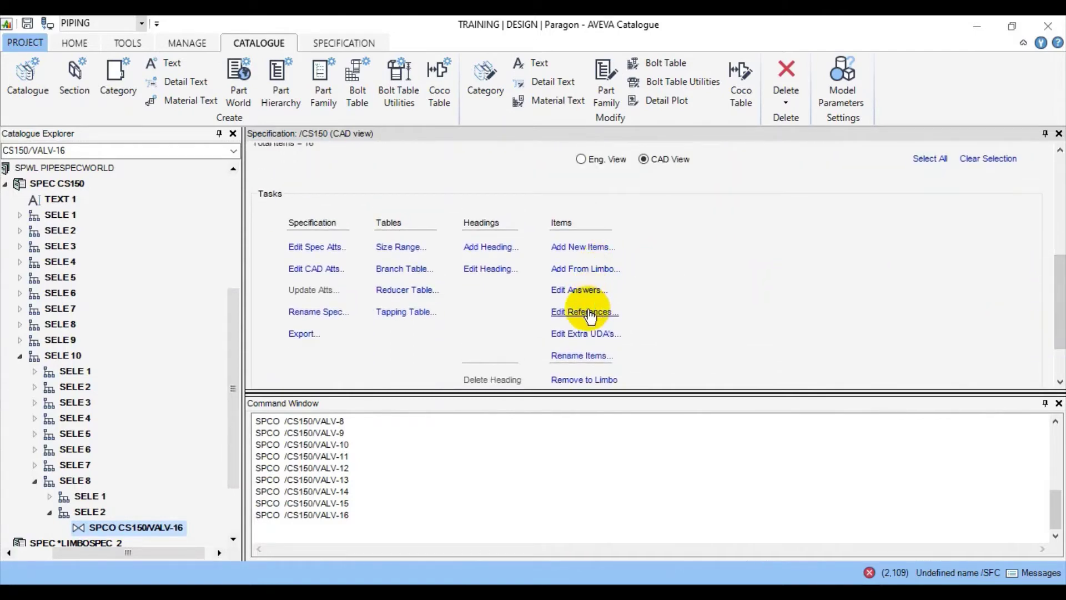
pyautogui.click(589, 308)
# Step: Set the Detail Ref to detail text AAVBT5A-D from category AAVBT5A_FB_PUP_NPT_F_#800
pyautogui.click(488, 269)
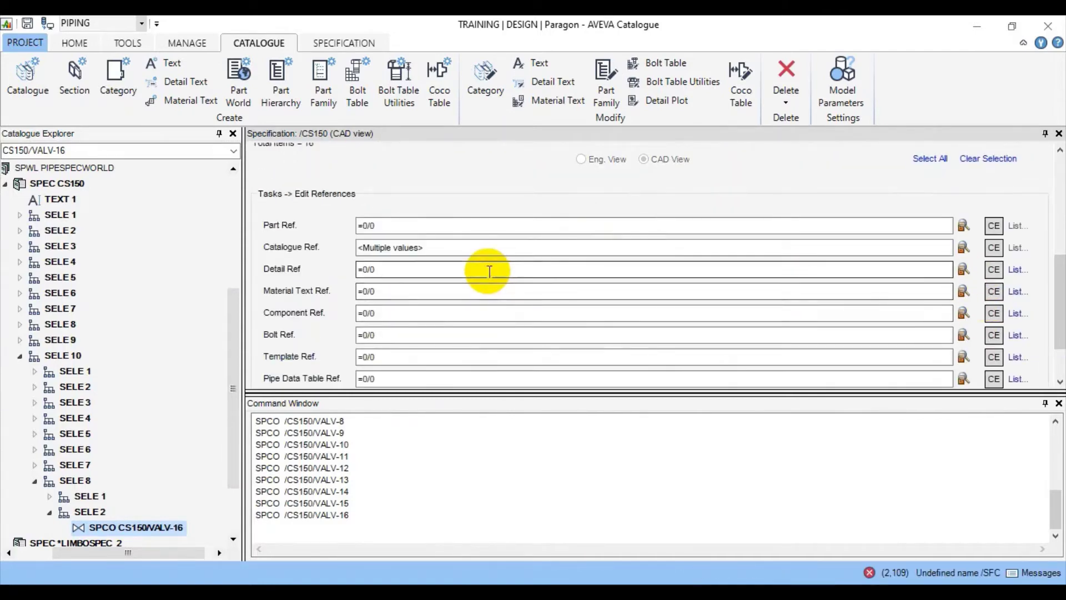
pyautogui.moveTo(228, 338); pyautogui.dragTo(232, 211)
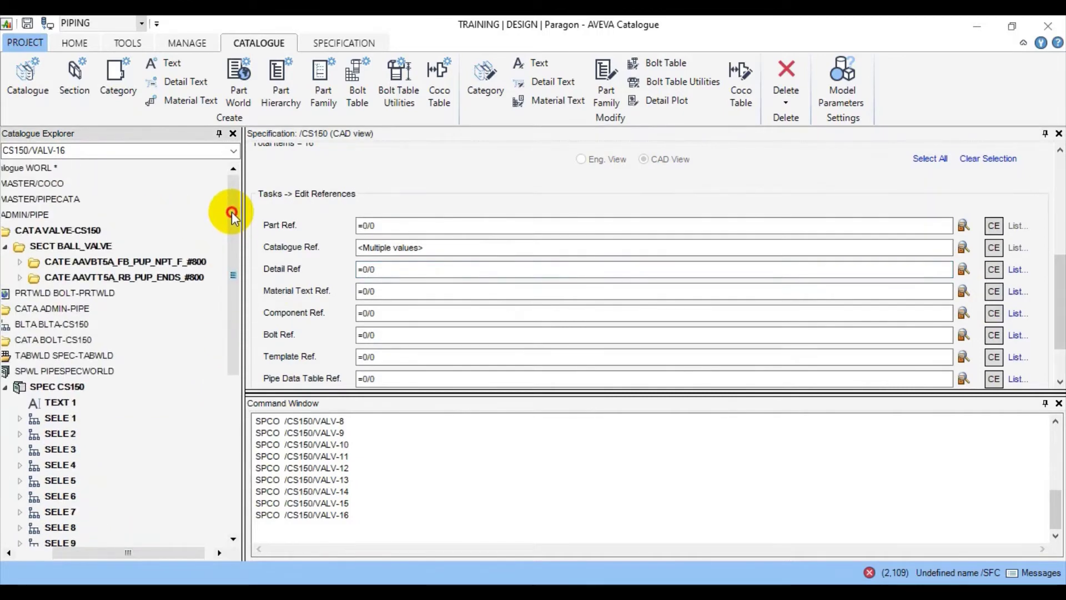
pyautogui.click(154, 262)
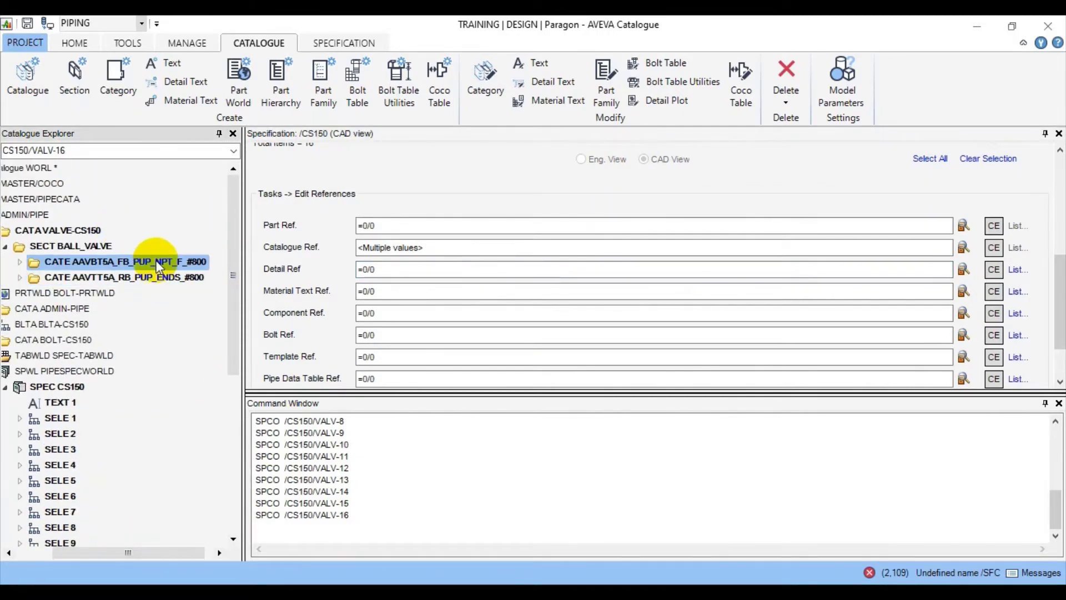
pyautogui.click(19, 261)
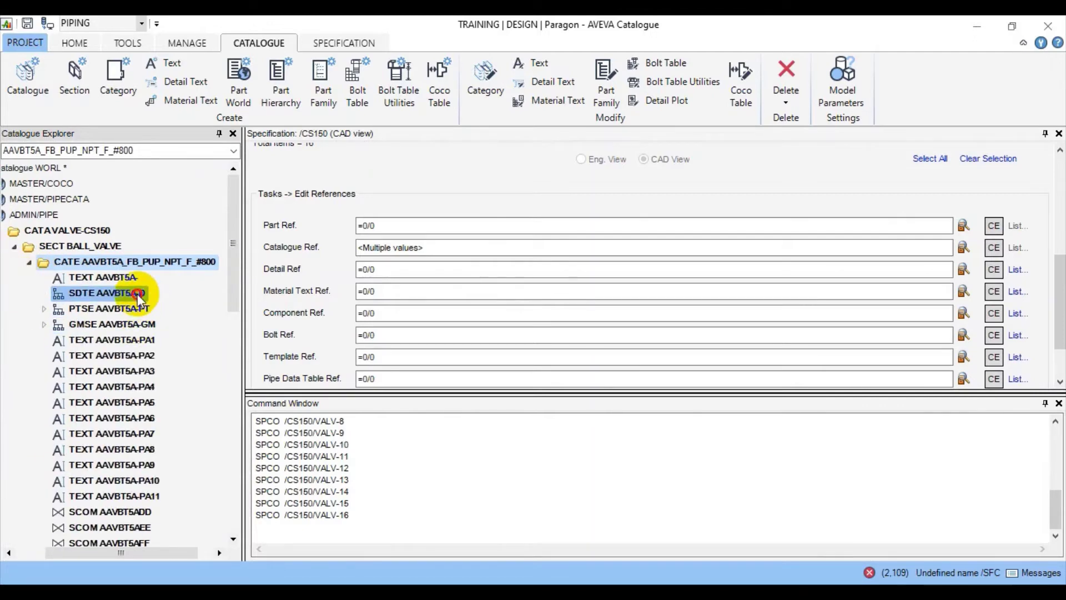
pyautogui.click(135, 292)
pyautogui.click(993, 269)
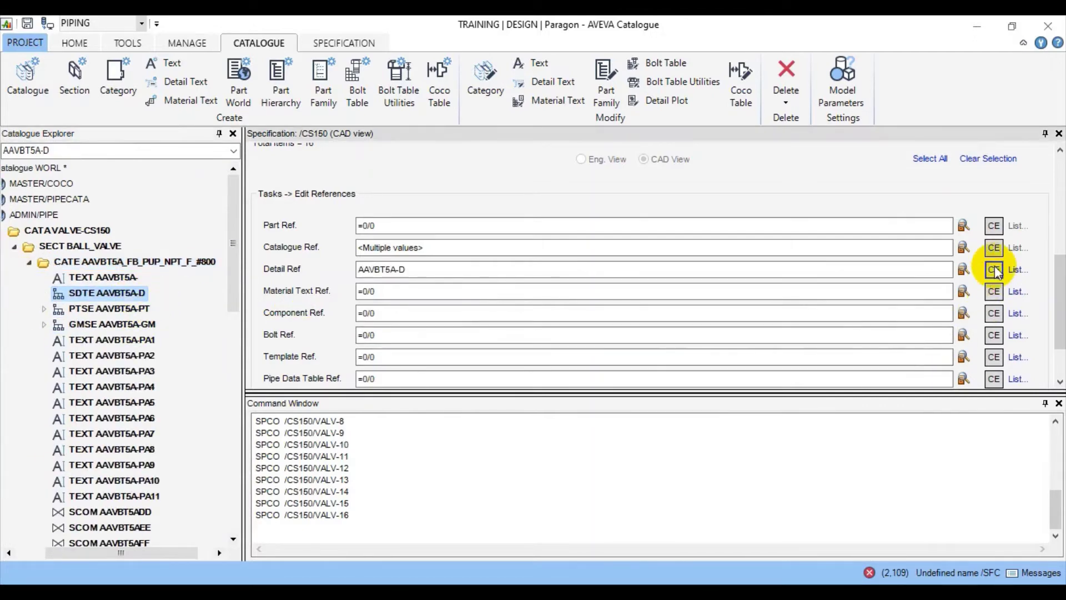
# Step: Filter the material texts by A105 and choose ASTM A105N as the Material Text Ref
pyautogui.click(1017, 291)
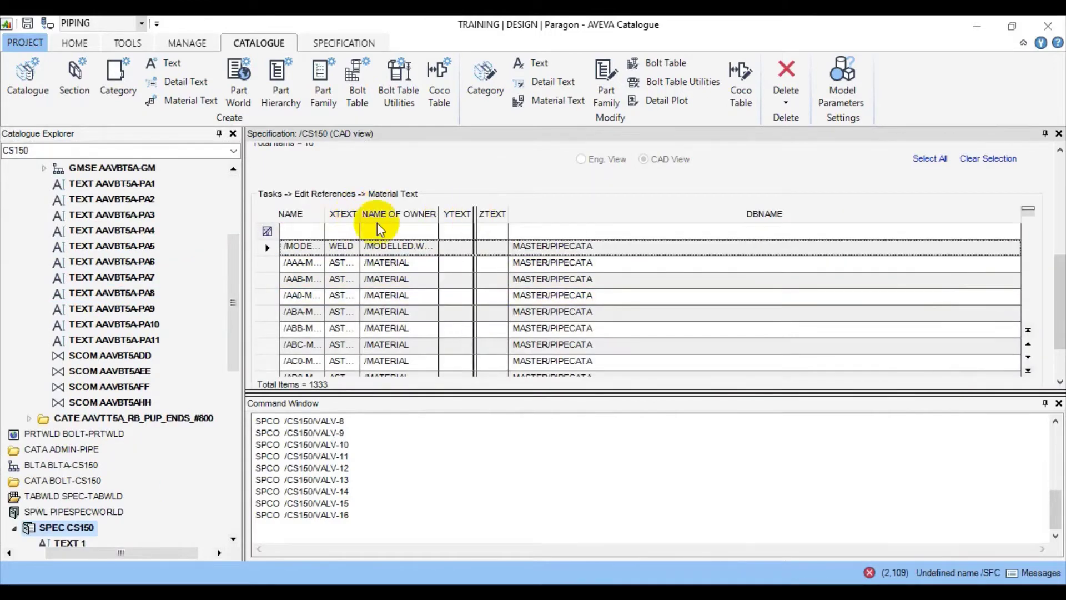
pyautogui.click(356, 227)
pyautogui.write('A105')
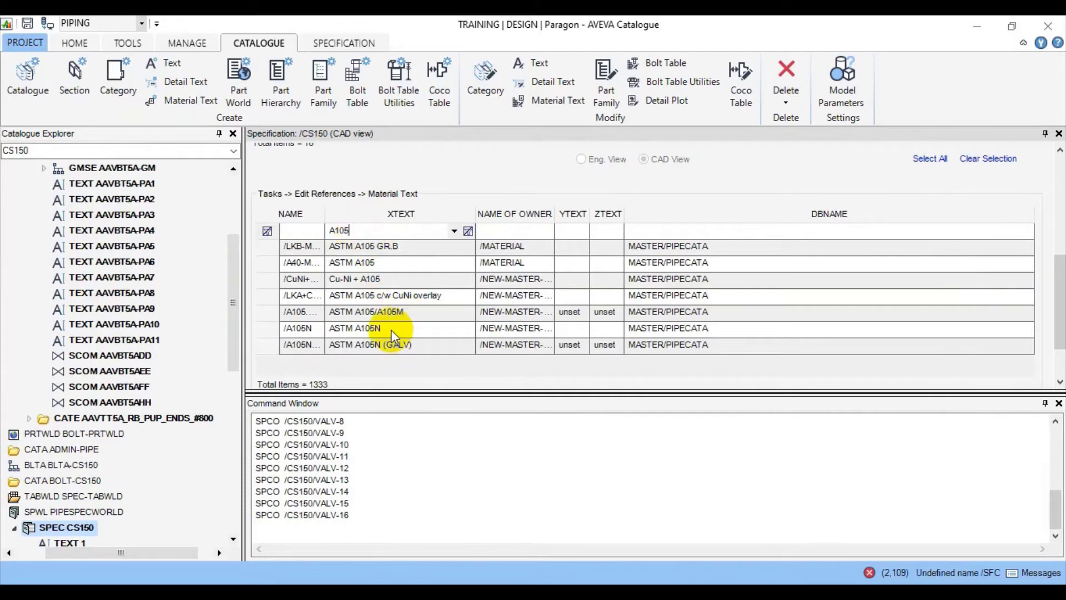
pyautogui.click(388, 328)
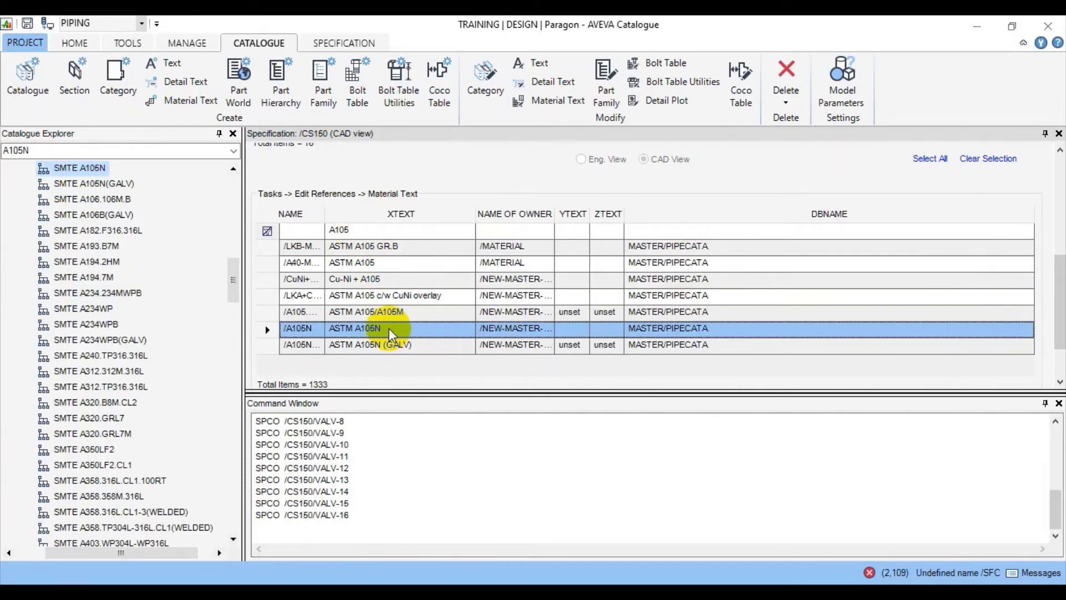
pyautogui.moveTo(1058, 302); pyautogui.dragTo(1058, 327)
pyautogui.click(892, 349)
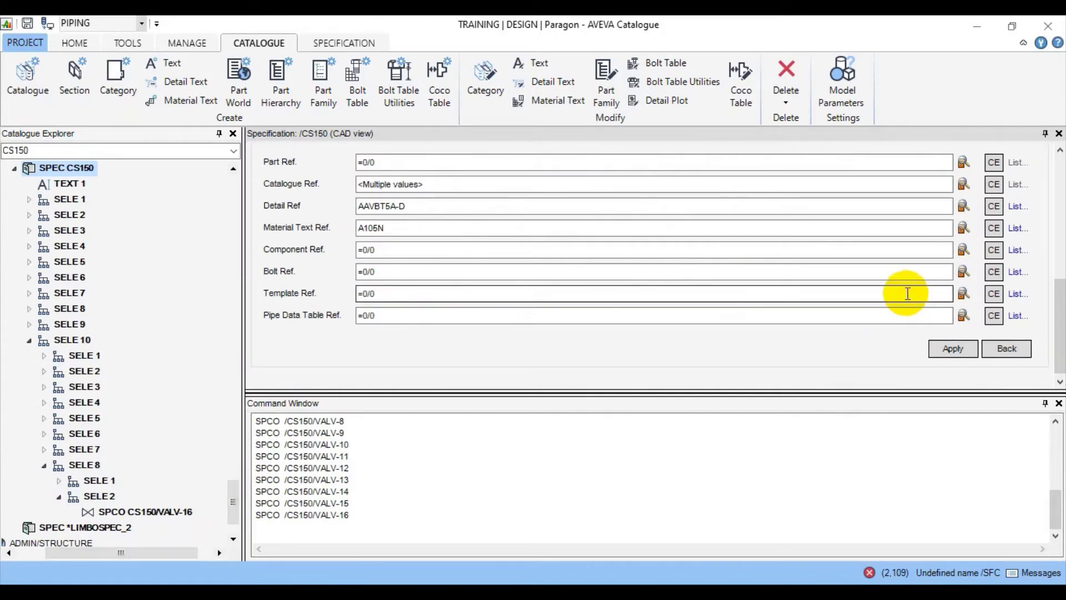
# Step: Apply the edited references to the valve items and widen the Detail Ref and STYP columns to fit their text
pyautogui.click(953, 349)
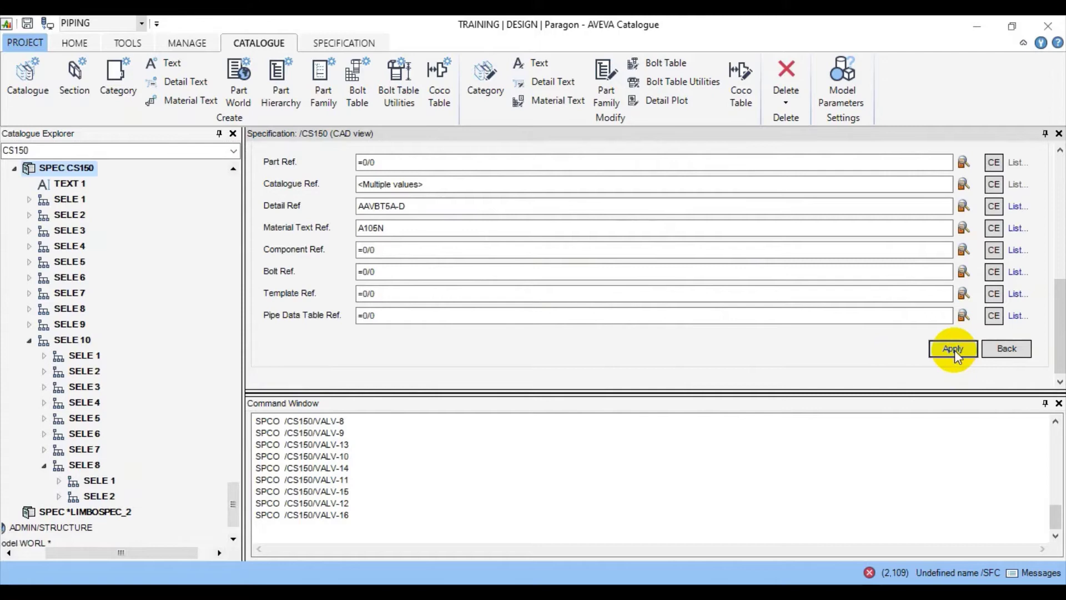
pyautogui.click(1006, 348)
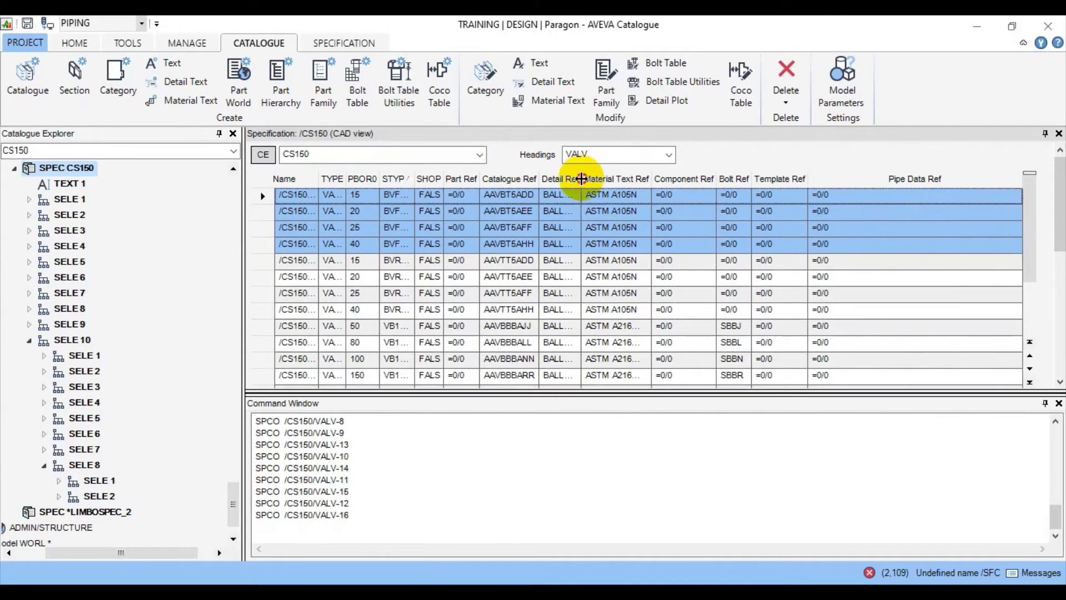
pyautogui.doubleClick(581, 178)
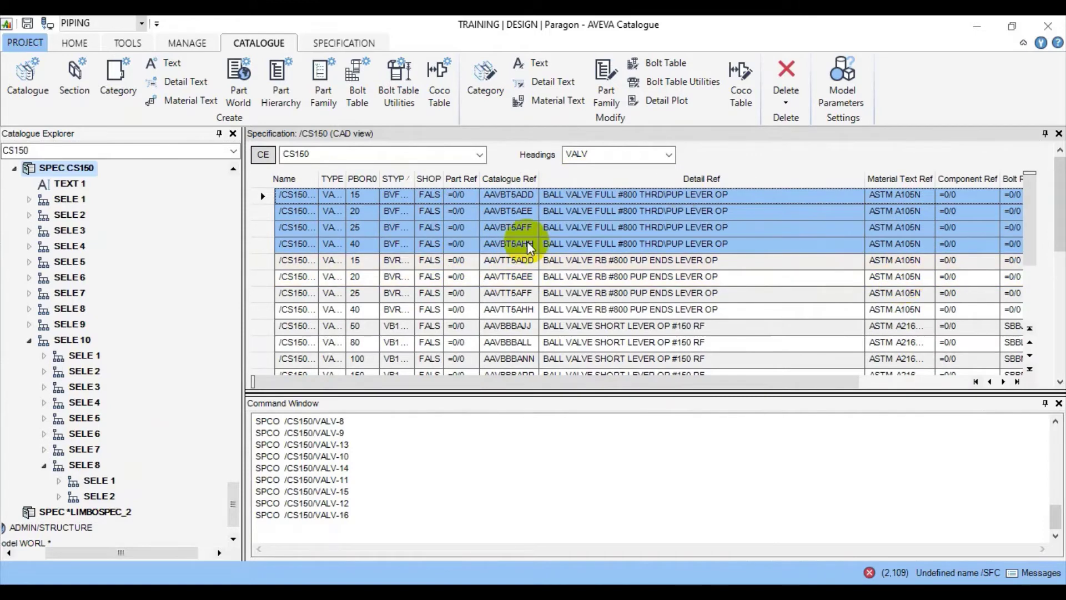
pyautogui.doubleClick(415, 178)
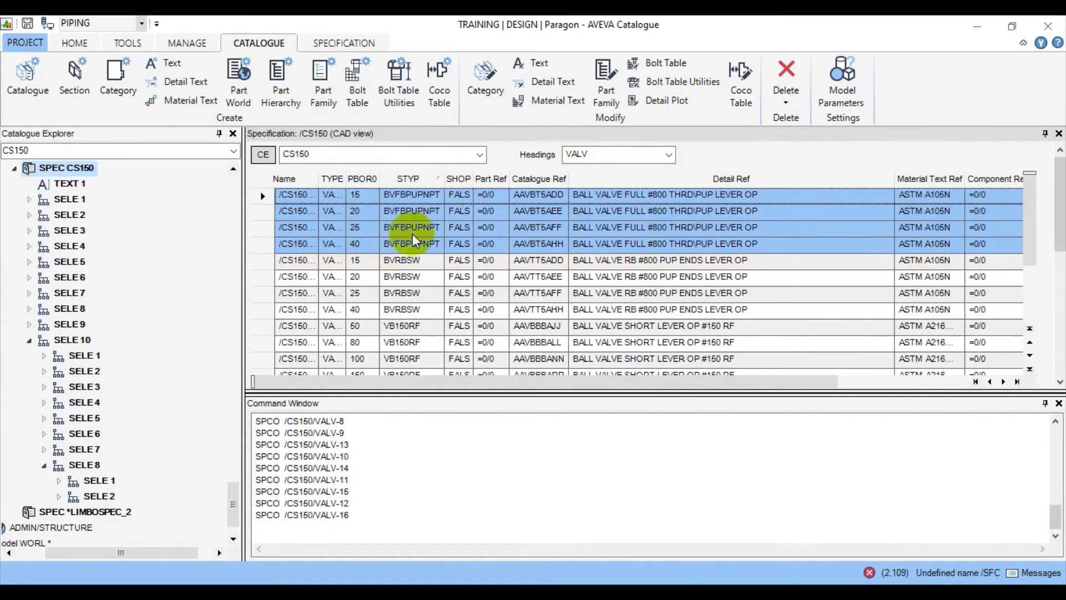
# Step: View the model category of the size 40 full-bore valve, check its ARRIVE CONN TYPE parameter, and close the model view
pyautogui.rightClick(624, 247)
pyautogui.moveTo(682, 271)
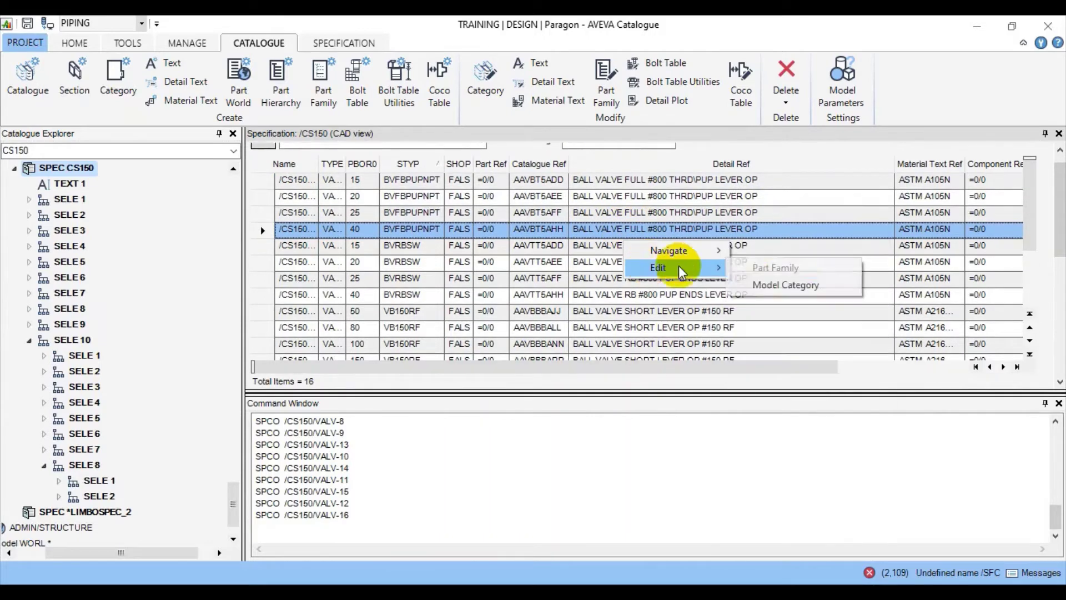
pyautogui.click(765, 283)
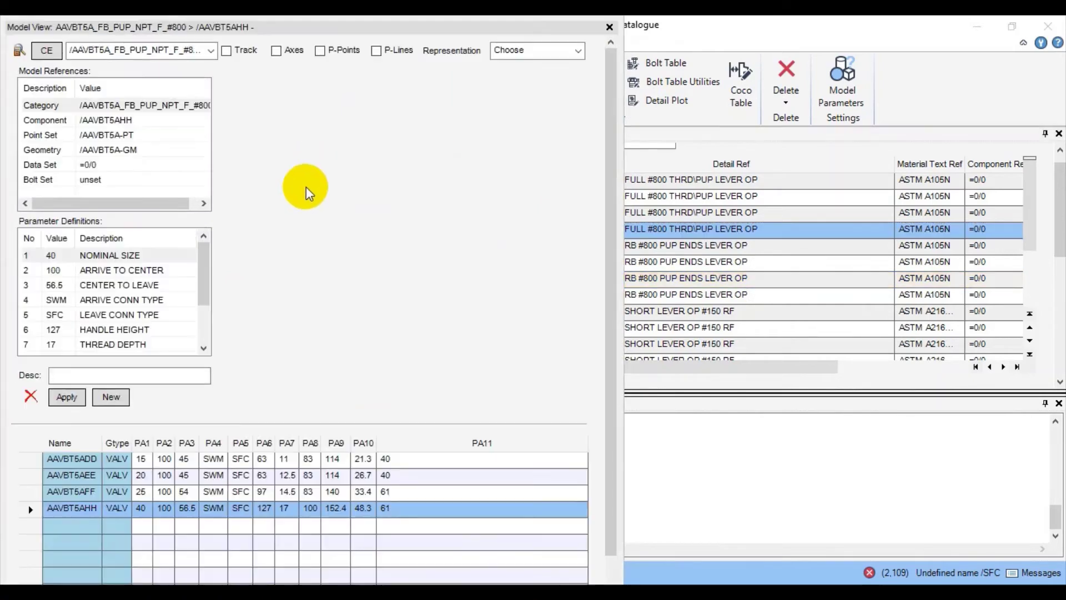
pyautogui.moveTo(495, 25); pyautogui.dragTo(582, 26)
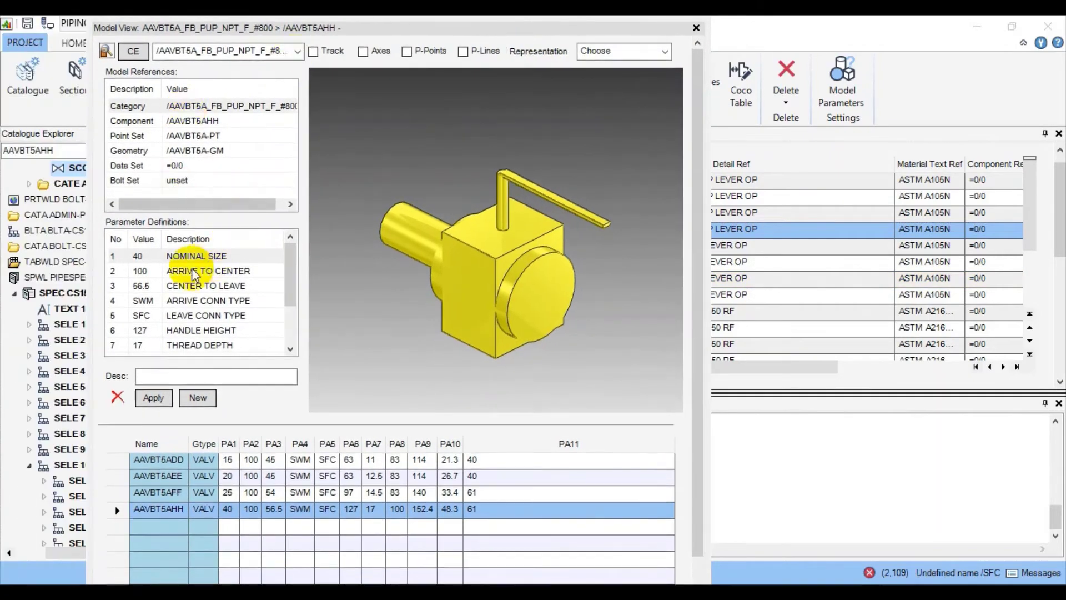
pyautogui.click(169, 301)
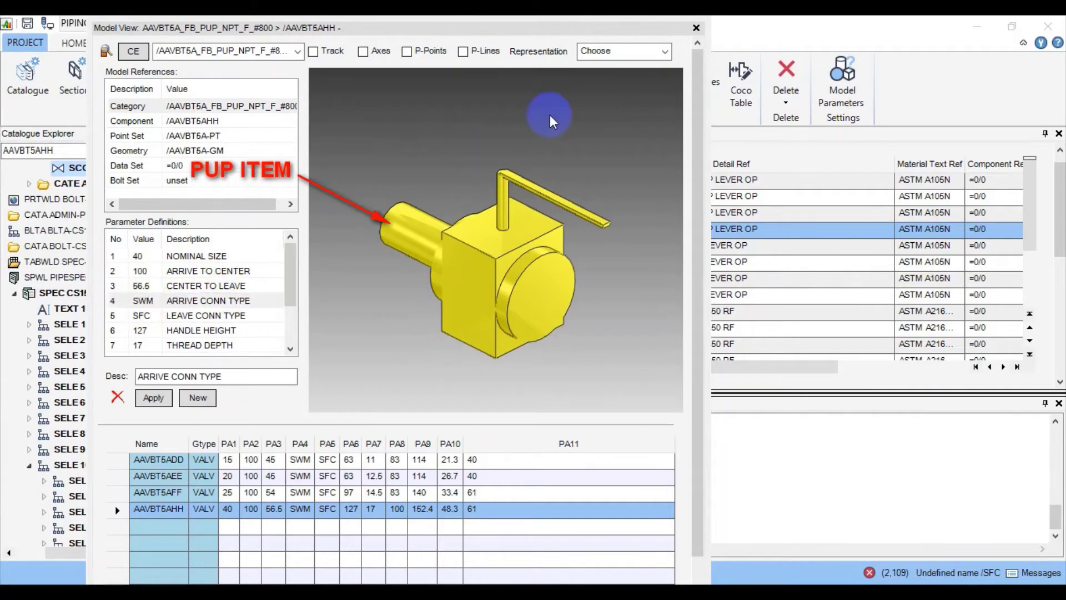
pyautogui.click(696, 28)
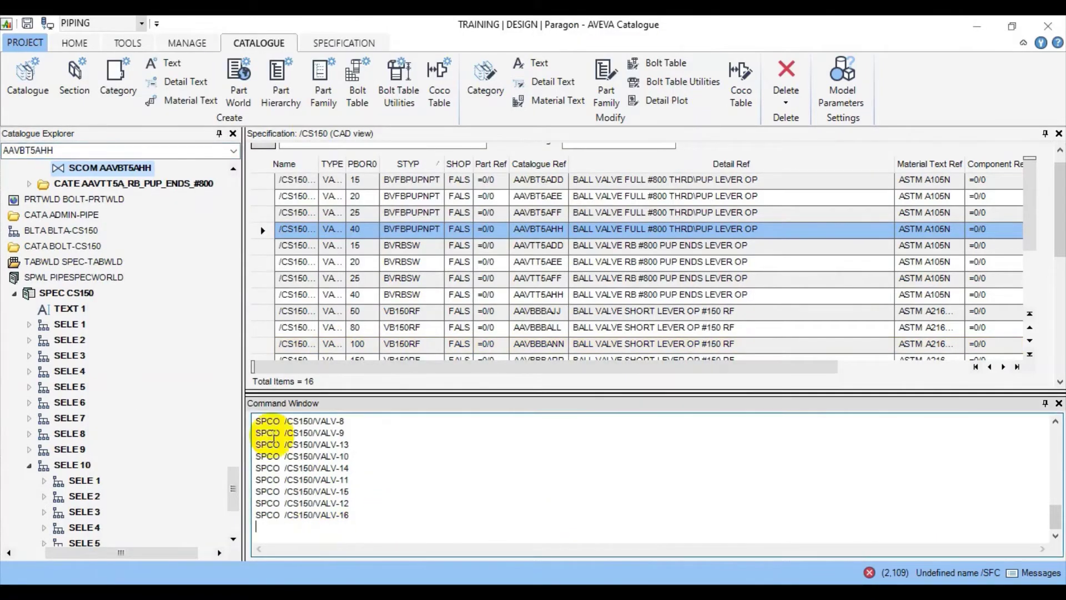
# Step: Collapse MASTER/PIPECATA and expand MASTER/COCO down to the PIPING.COCO entries in the catalogue tree
pyautogui.moveTo(236, 474); pyautogui.dragTo(231, 167)
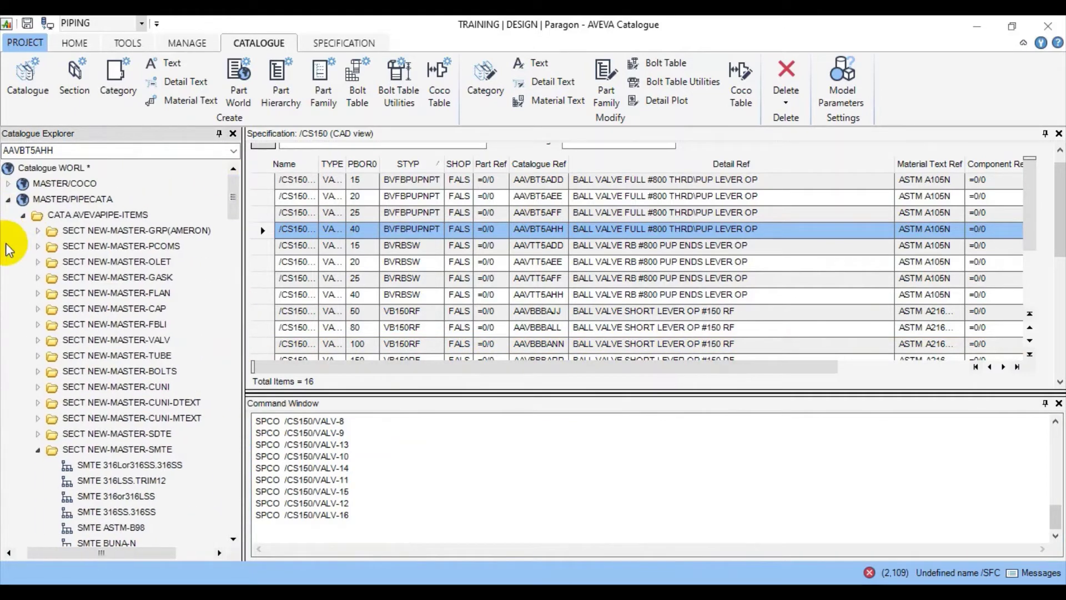
pyautogui.click(8, 198)
pyautogui.click(7, 183)
pyautogui.click(92, 199)
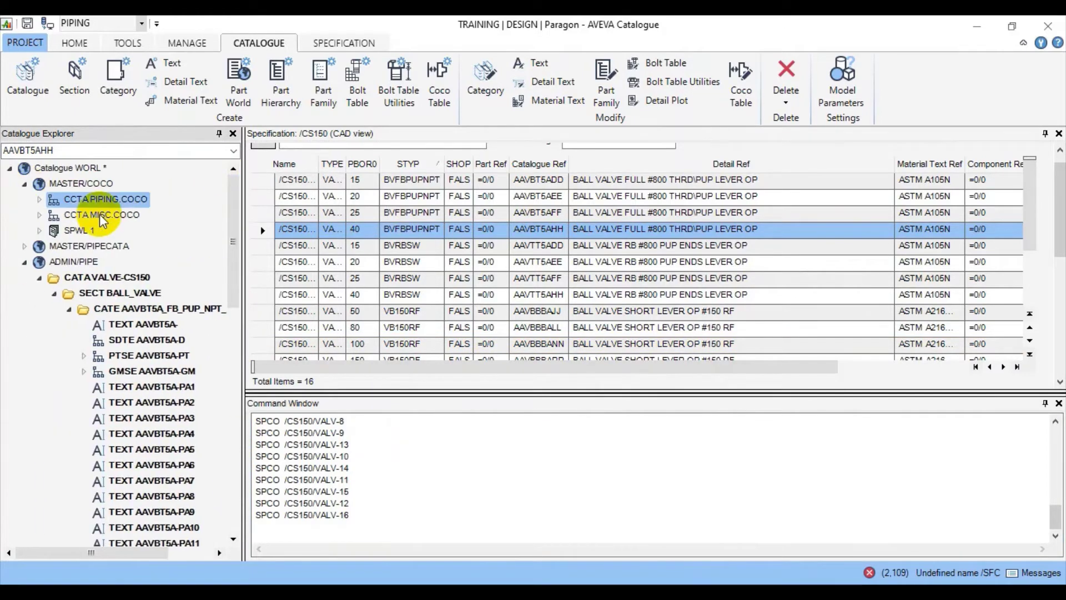
pyautogui.click(39, 199)
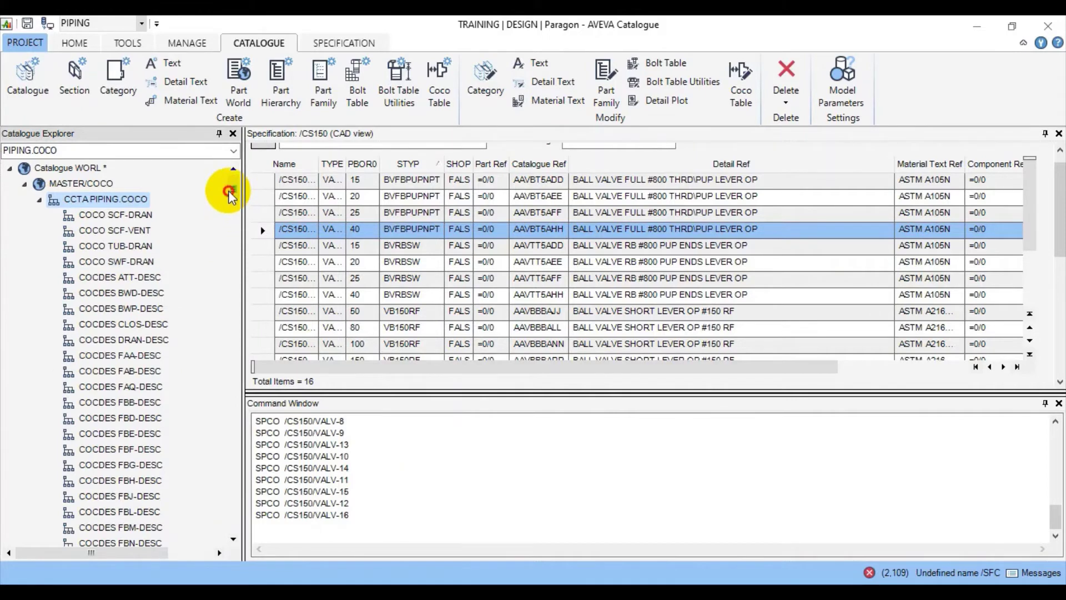
# Step: Query the attributes of connection description SWM-DESC with Q ATT and highlight its description text
pyautogui.moveTo(231, 190); pyautogui.dragTo(235, 319)
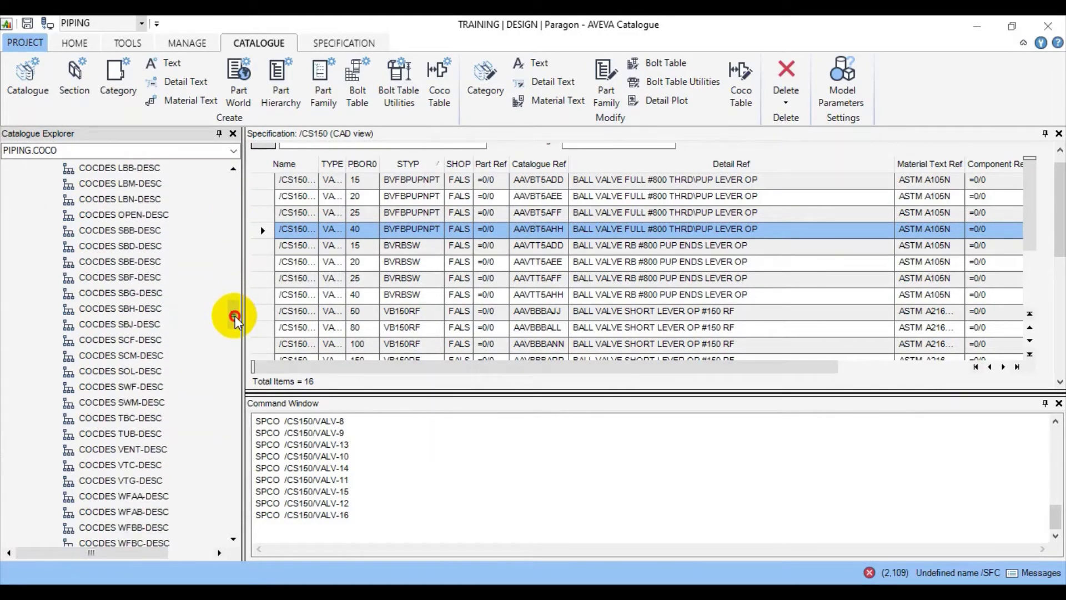
pyautogui.click(153, 404)
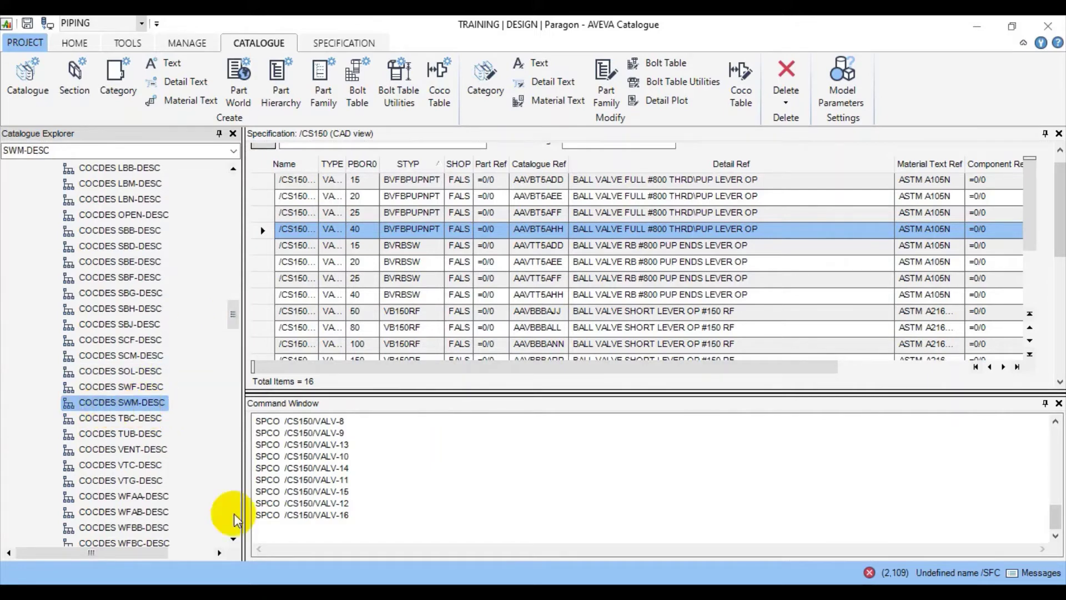
pyautogui.click(276, 531)
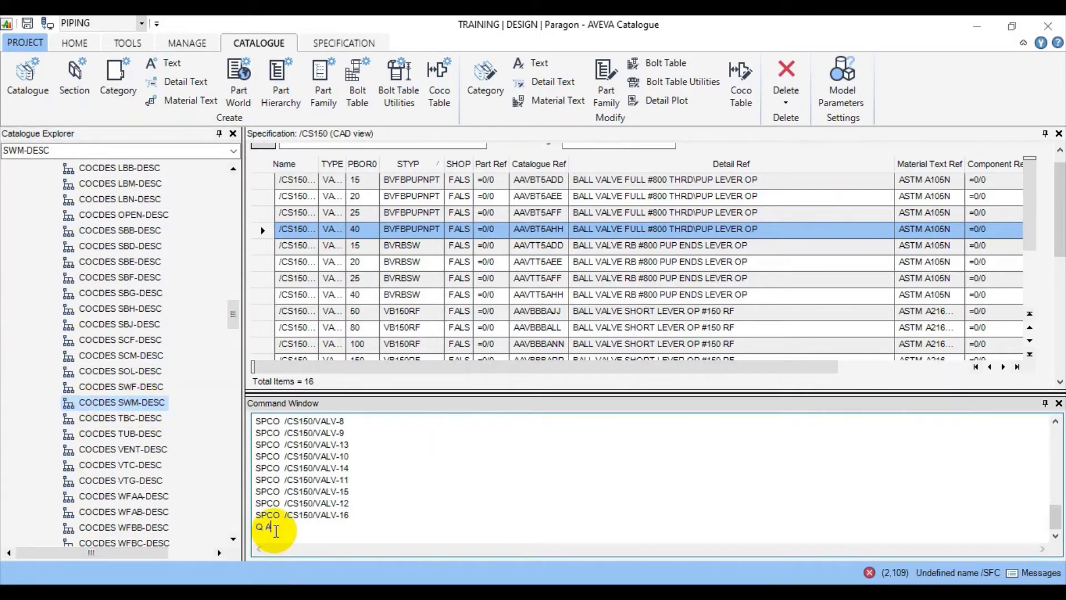
pyautogui.press('Return')
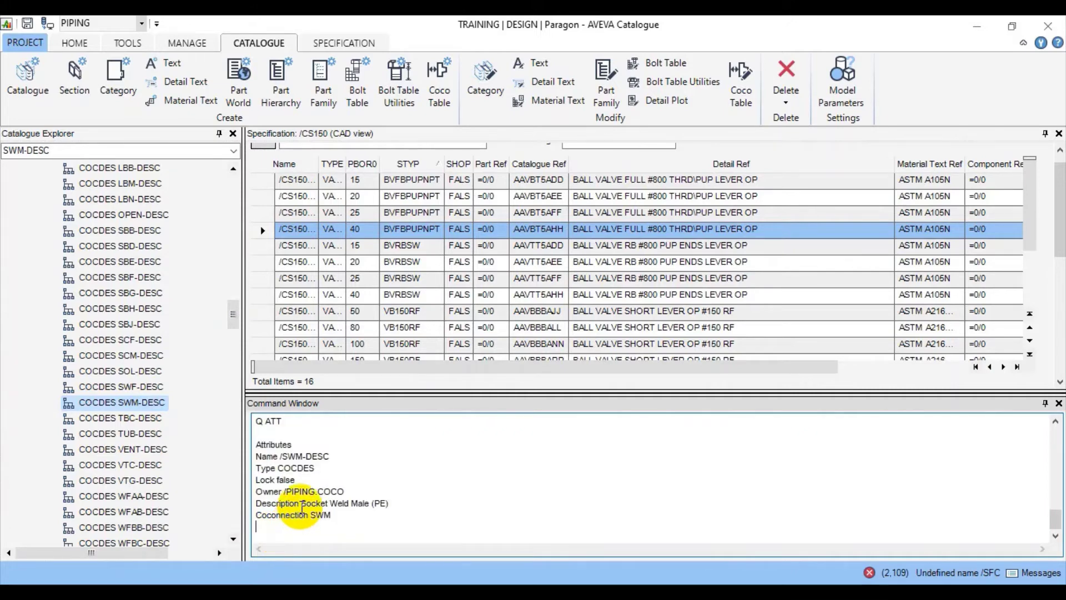
pyautogui.moveTo(301, 506); pyautogui.dragTo(386, 505)
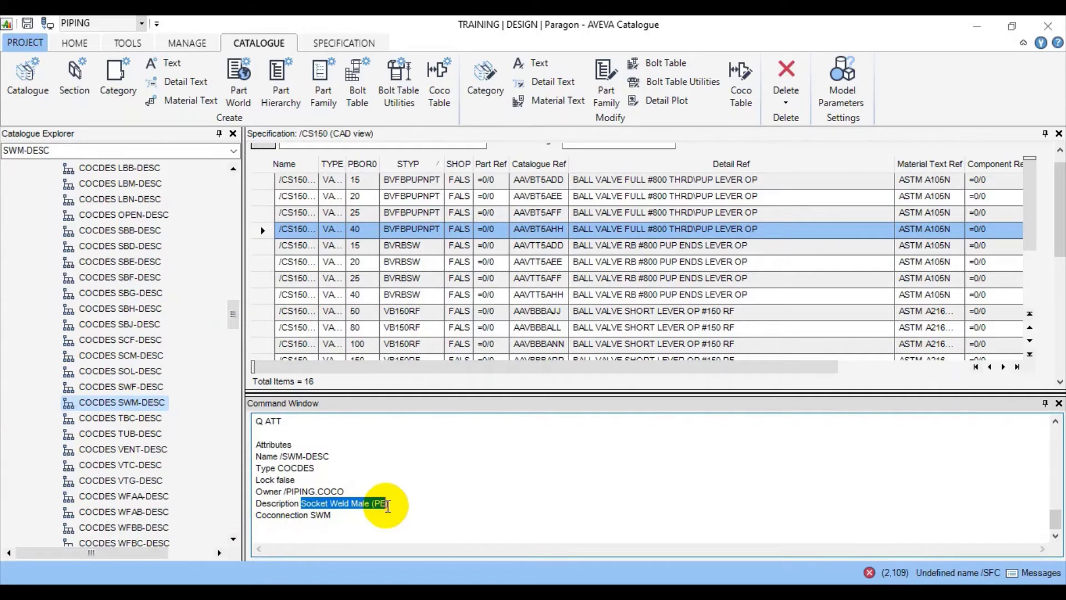
# Step: Reopen the model category of the size 40 full-bore valve and examine its pup end and ARRIVE CONN TYPE parameter
pyautogui.rightClick(452, 229)
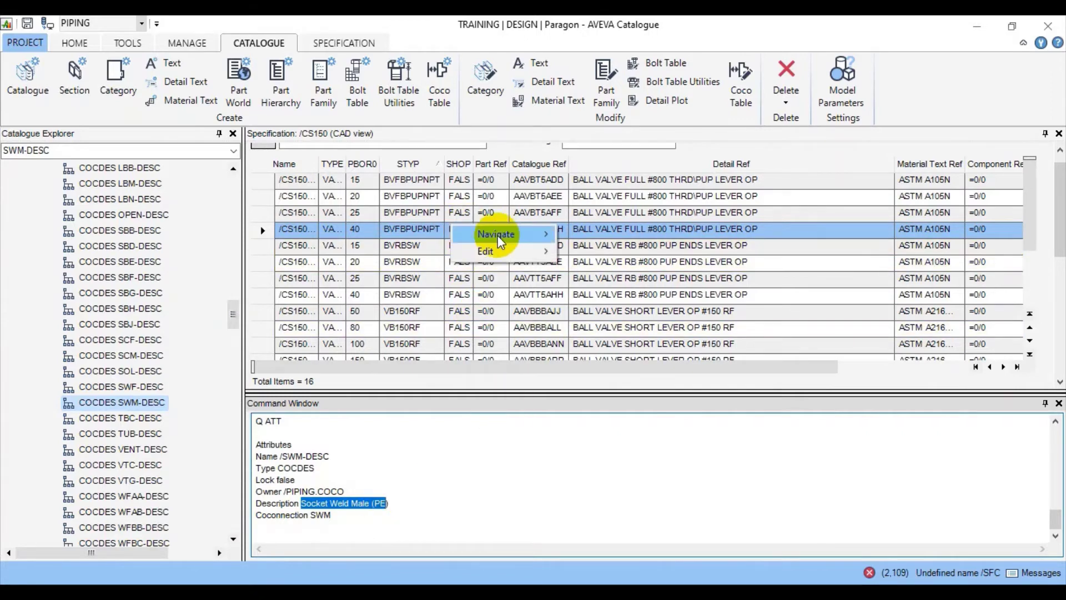
pyautogui.moveTo(489, 251)
pyautogui.click(582, 271)
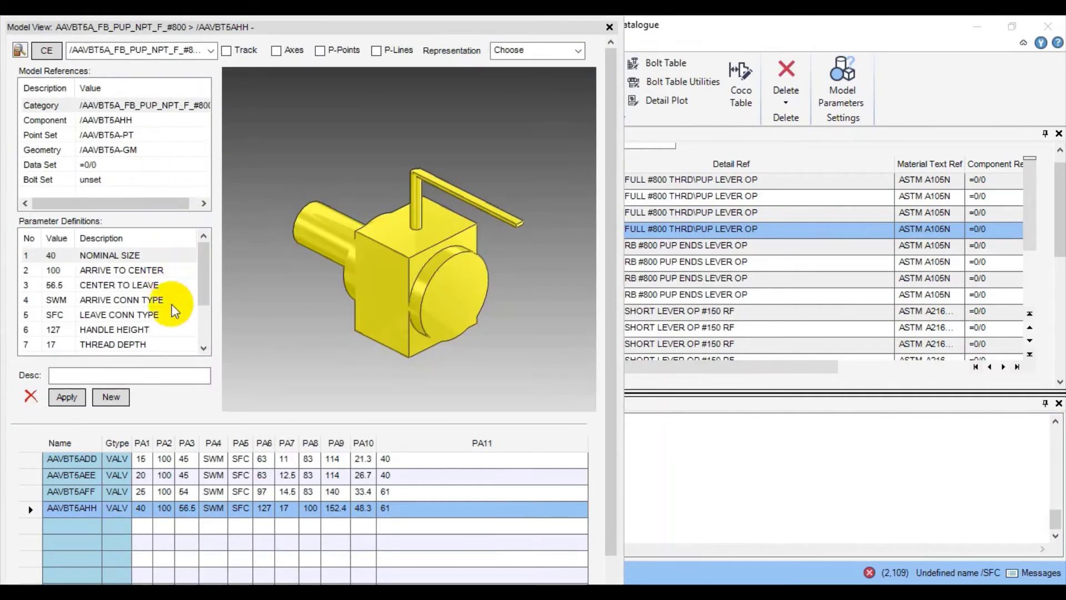
pyautogui.click(314, 243)
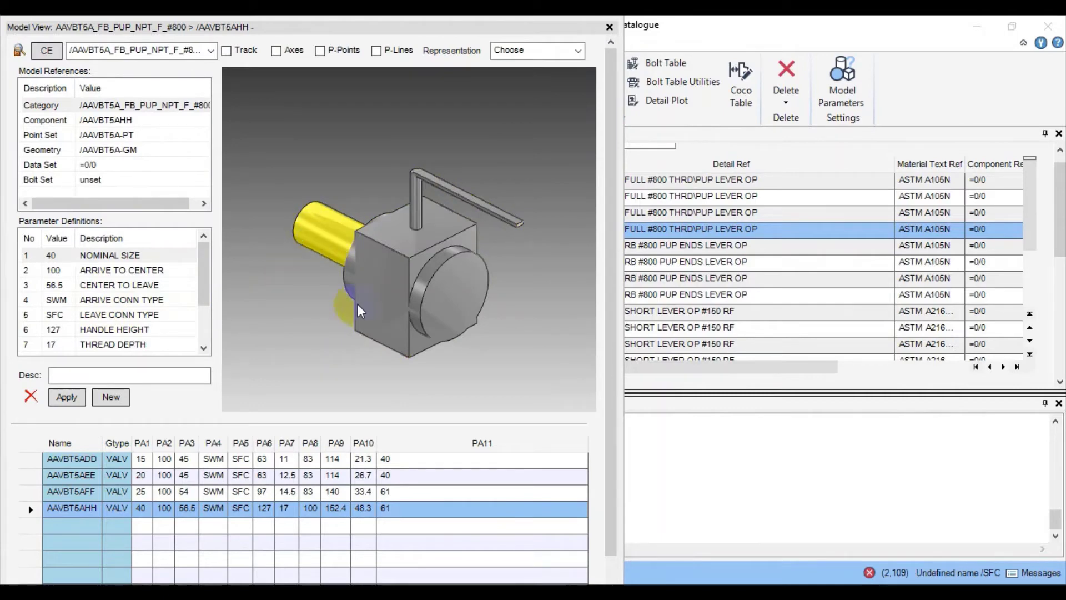
pyautogui.click(150, 305)
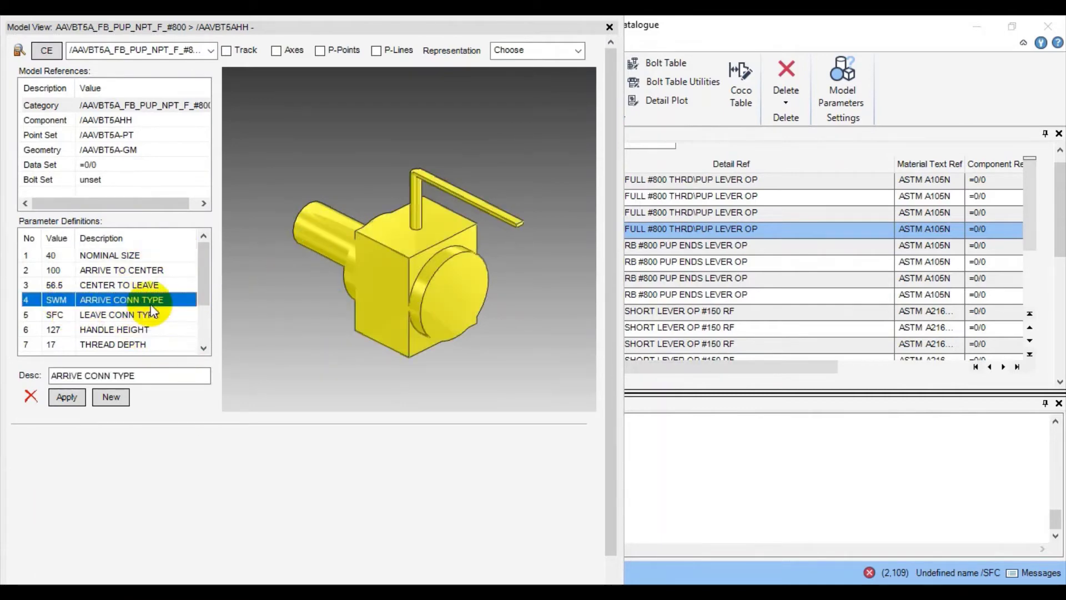
# Step: Examine the LEAVE CONN TYPE parameter and threaded end of the size 40 full-bore valve, and close the model view
pyautogui.click(56, 315)
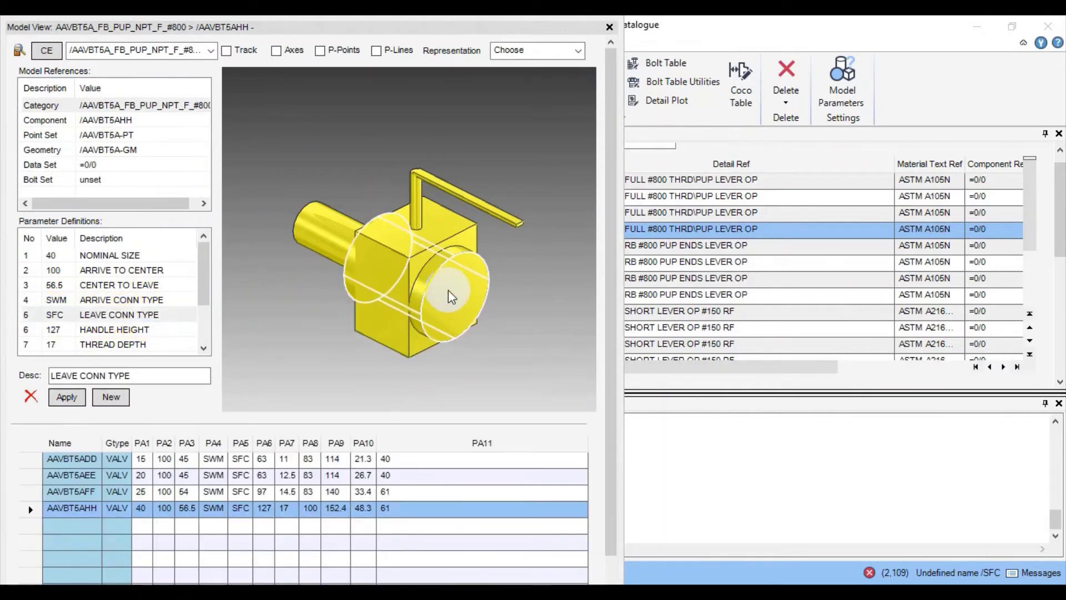
pyautogui.click(123, 318)
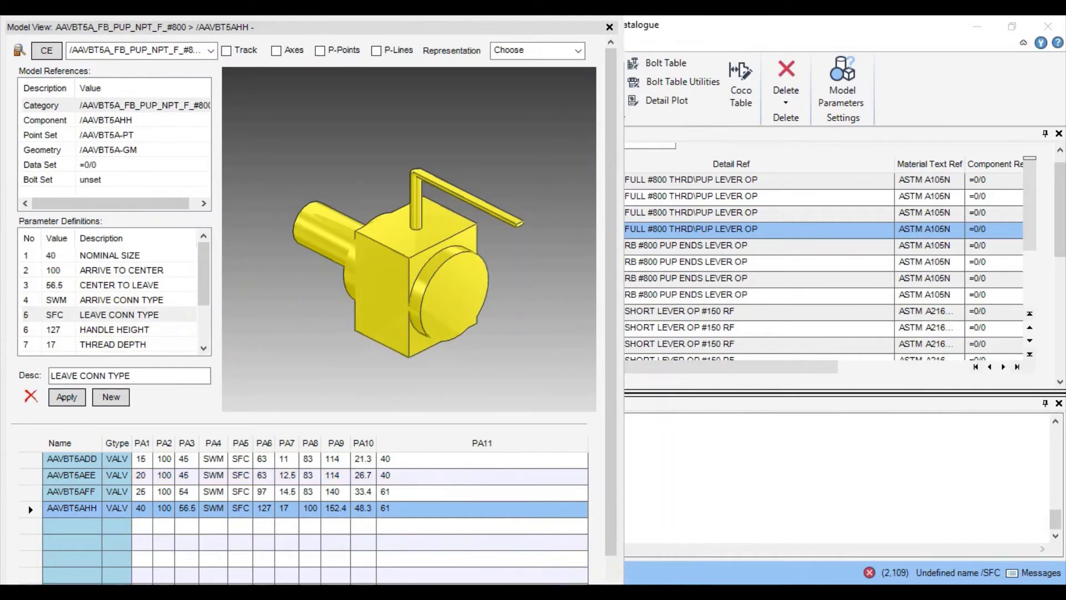
pyautogui.click(155, 314)
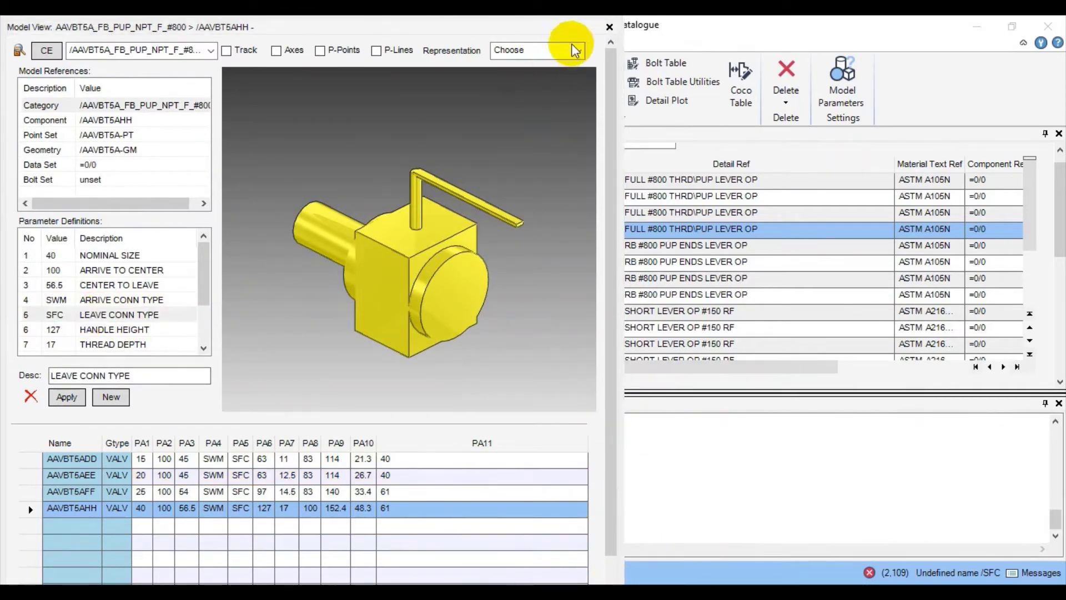
pyautogui.click(699, 497)
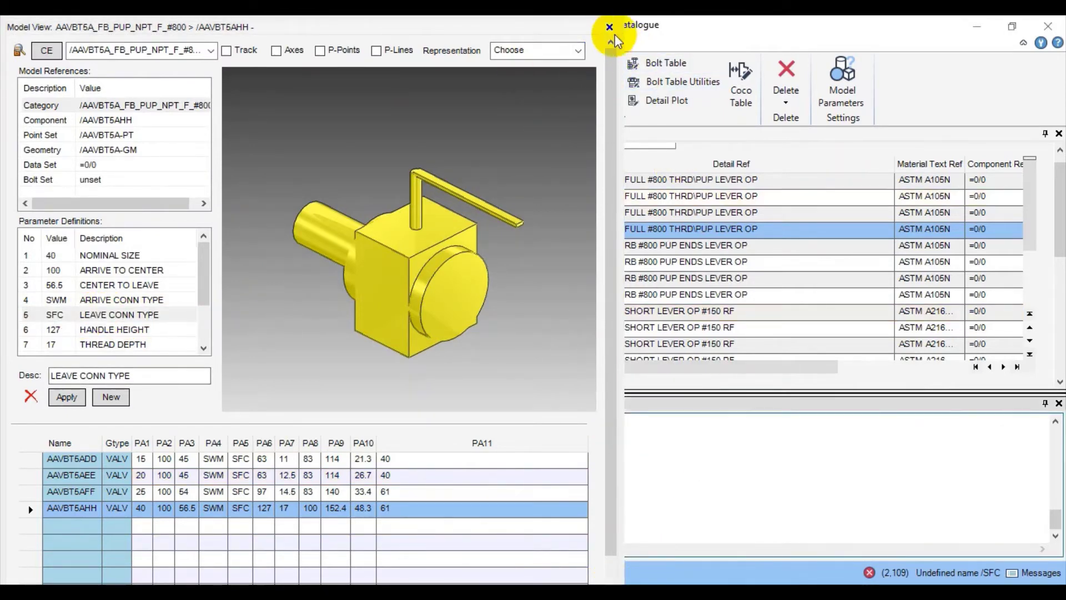
pyautogui.click(609, 27)
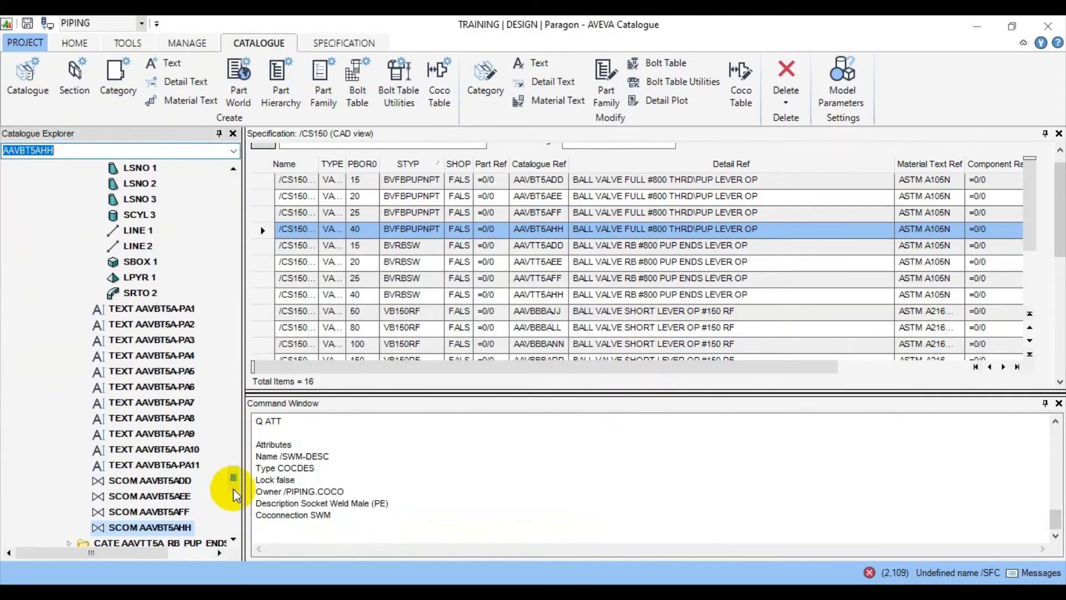
# Step: Browse the COCDES entries under PIPING.COCO in the catalogue tree for the screwed female connection description
pyautogui.moveTo(233, 492); pyautogui.dragTo(238, 202)
pyautogui.scroll(-1, 100, 455)
pyautogui.click(107, 469)
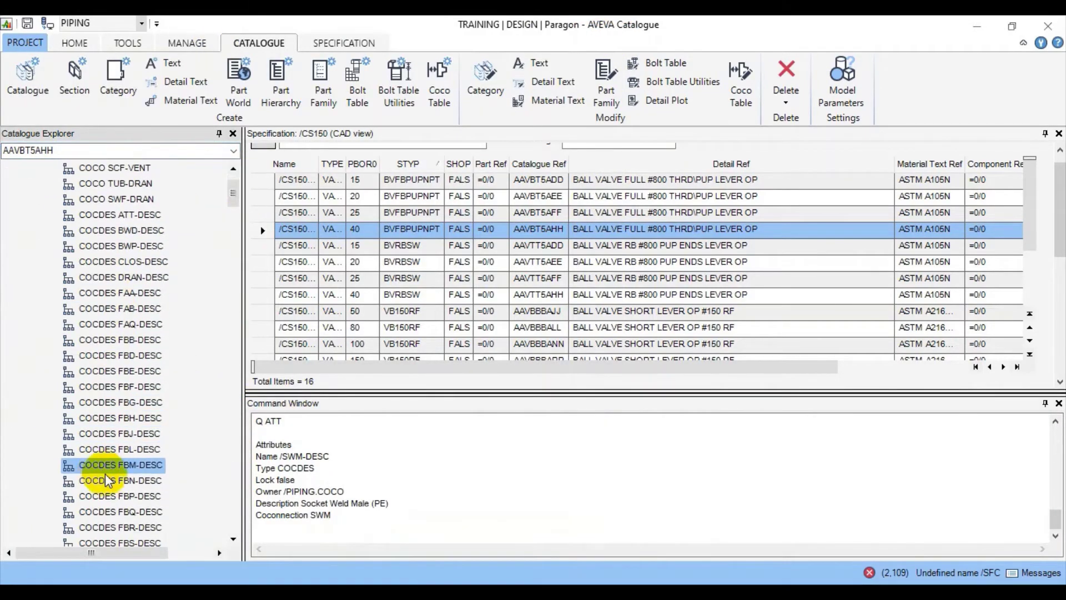
pyautogui.scroll(-2, 105, 475)
pyautogui.click(107, 480)
pyautogui.scroll(-2, 107, 480)
pyautogui.click(109, 482)
pyautogui.scroll(-2, 109, 482)
pyautogui.click(111, 482)
pyautogui.scroll(-2, 111, 482)
pyautogui.click(124, 484)
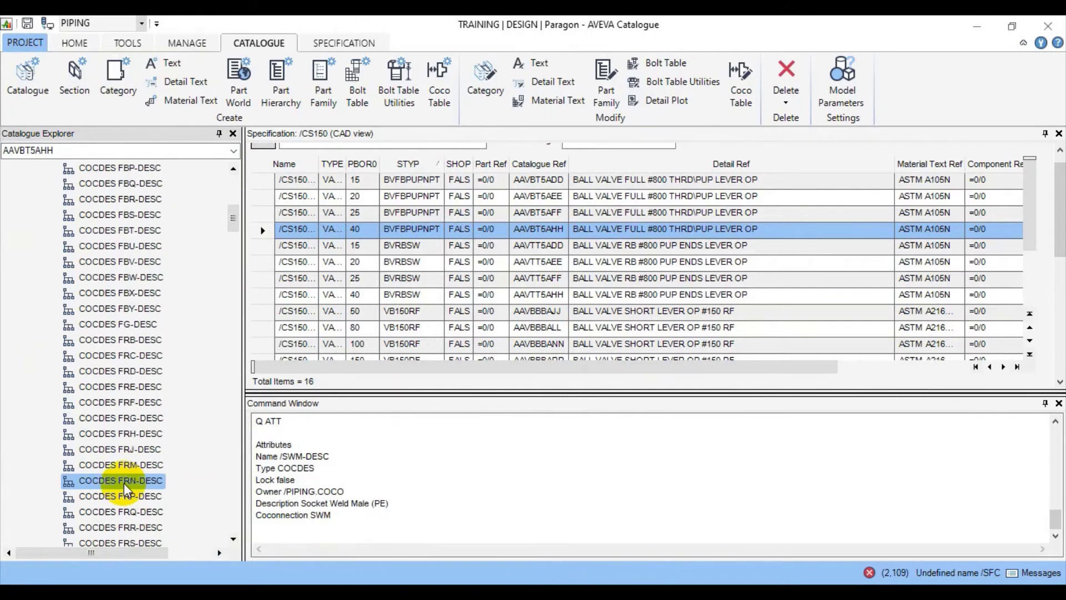
pyautogui.scroll(-7, 117, 471)
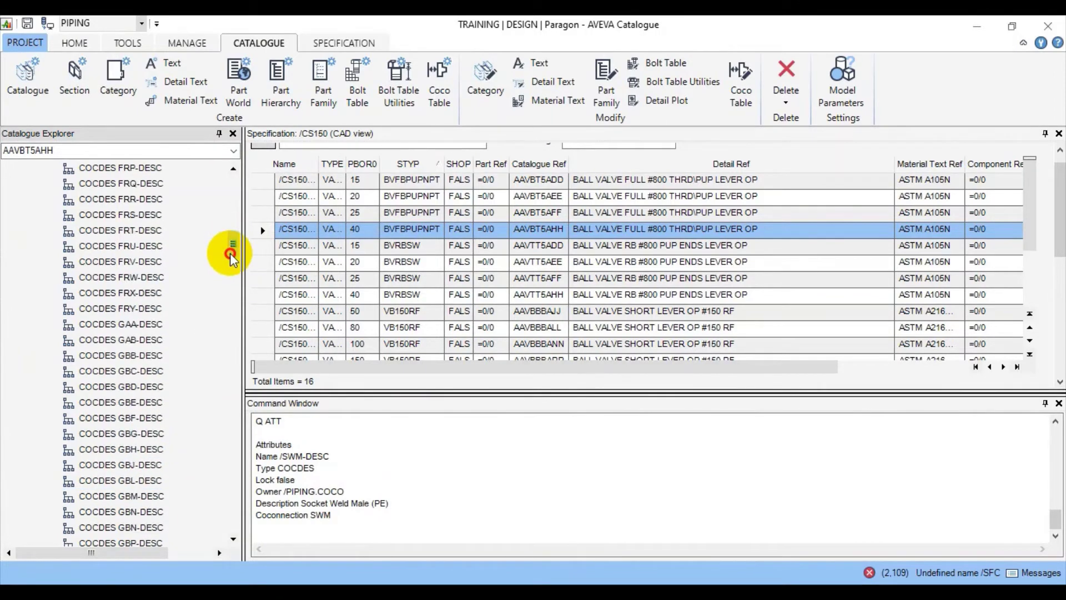
pyautogui.moveTo(231, 253); pyautogui.dragTo(226, 305)
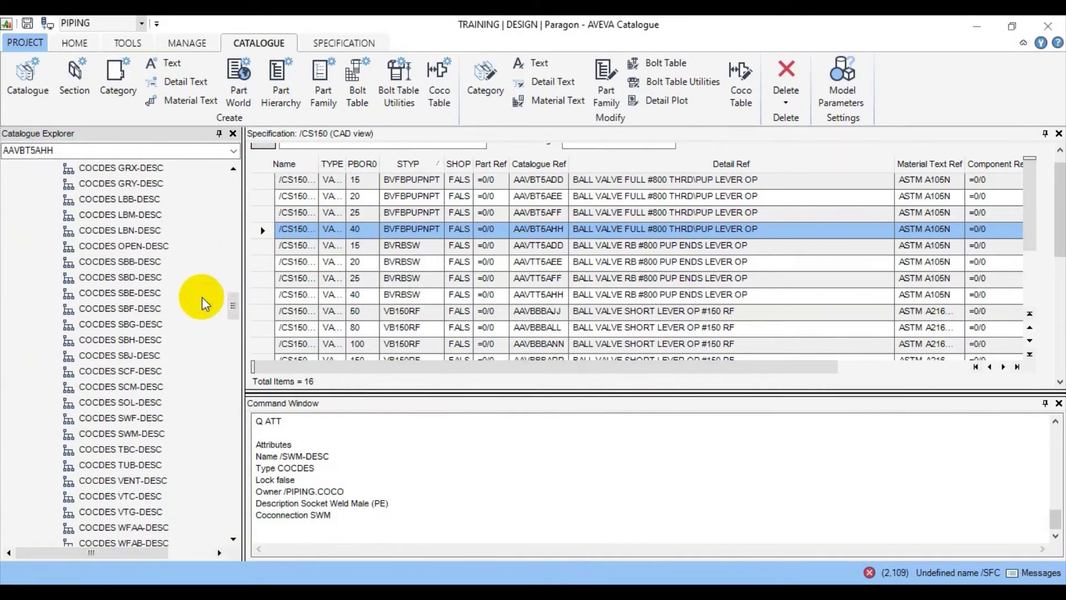
pyautogui.click(139, 277)
pyautogui.click(146, 245)
pyautogui.click(141, 277)
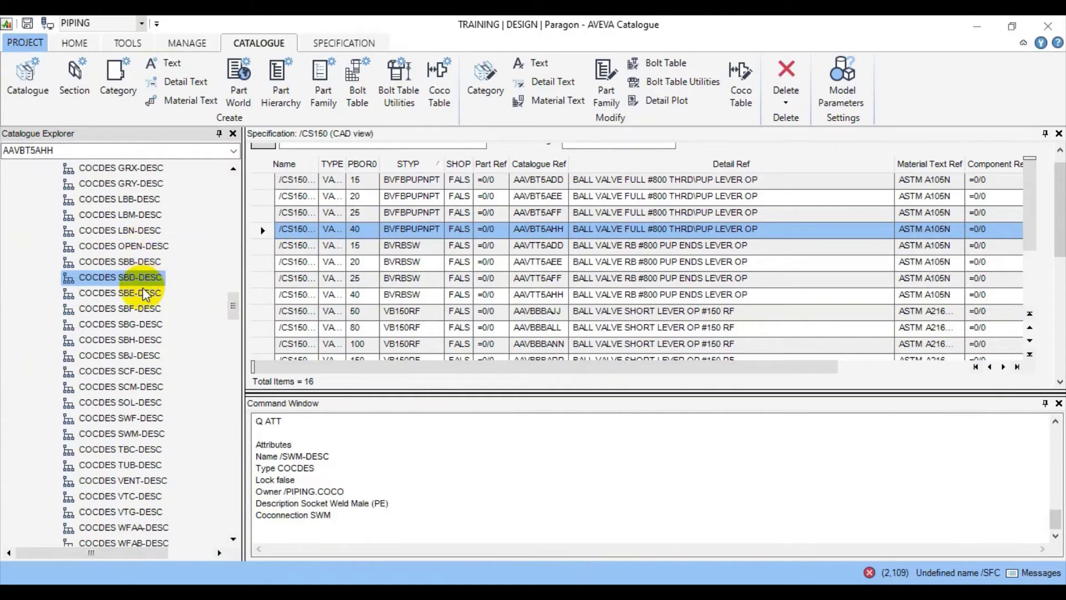
# Step: Query the attributes of connection description SCF-DESC with Q ATT and highlight its description and coconnection code
pyautogui.moveTo(145, 293); pyautogui.dragTo(134, 376)
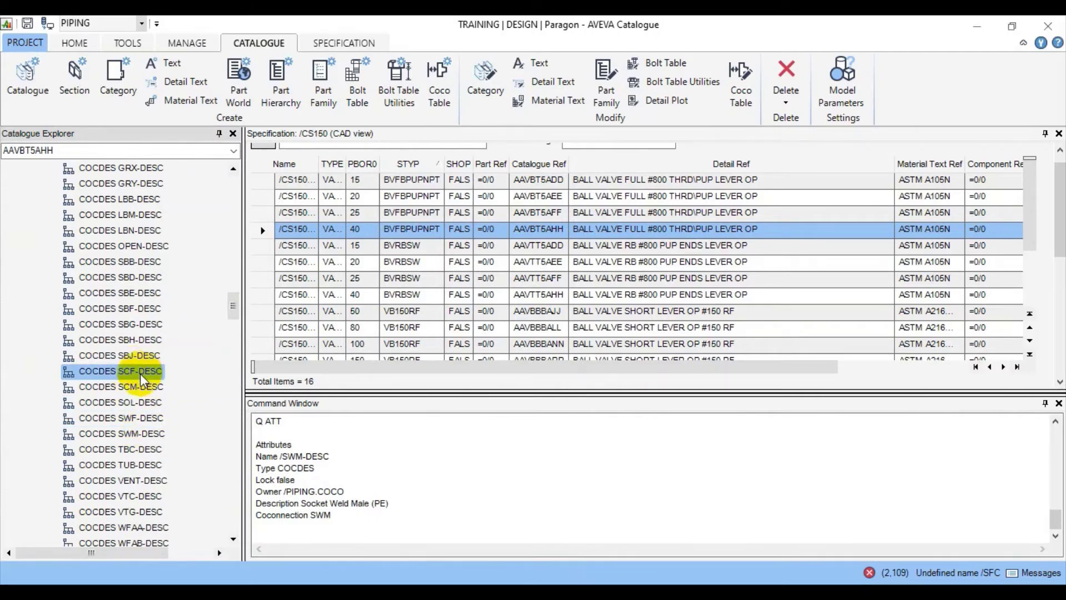
pyautogui.click(270, 523)
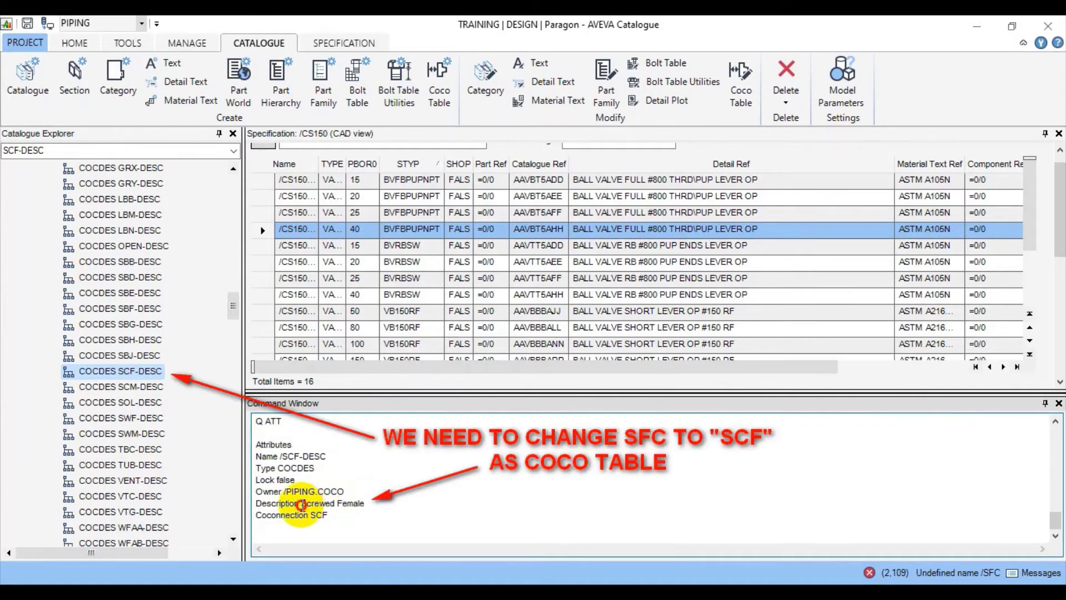
pyautogui.moveTo(301, 503); pyautogui.dragTo(378, 511)
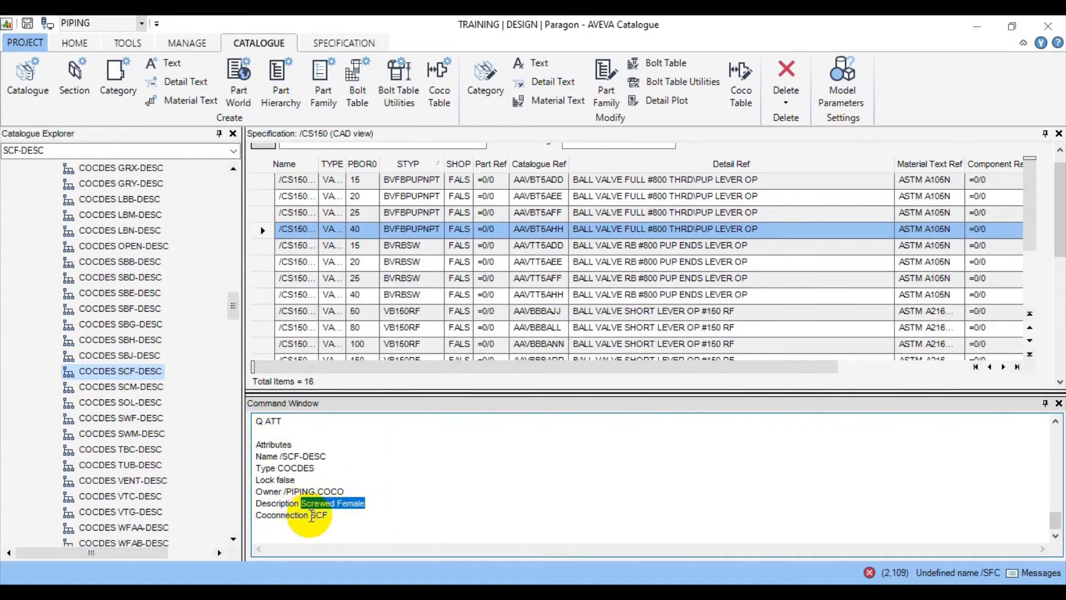
pyautogui.moveTo(310, 514); pyautogui.dragTo(337, 516)
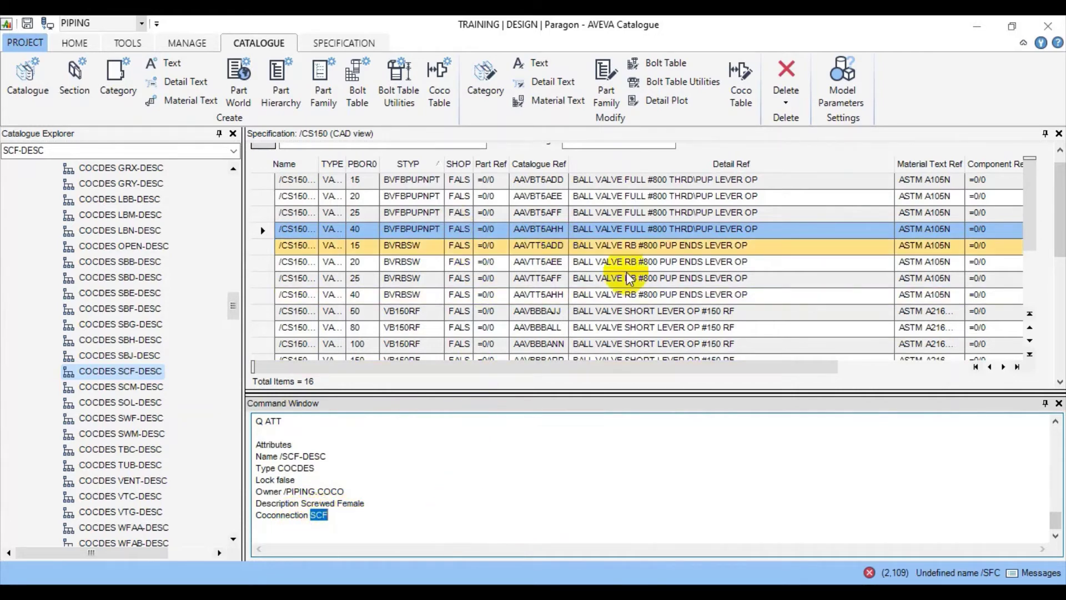
# Step: Reopen the model category of the size 40 full-bore valve for editing and select its LEAVE CONN TYPE parameter
pyautogui.click(626, 295)
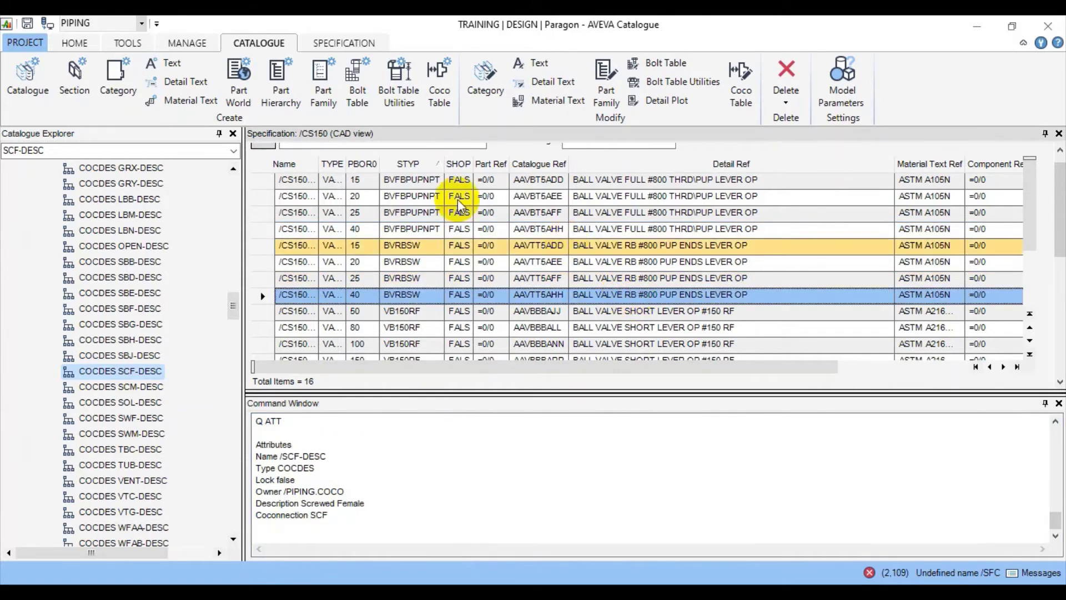
pyautogui.click(434, 231)
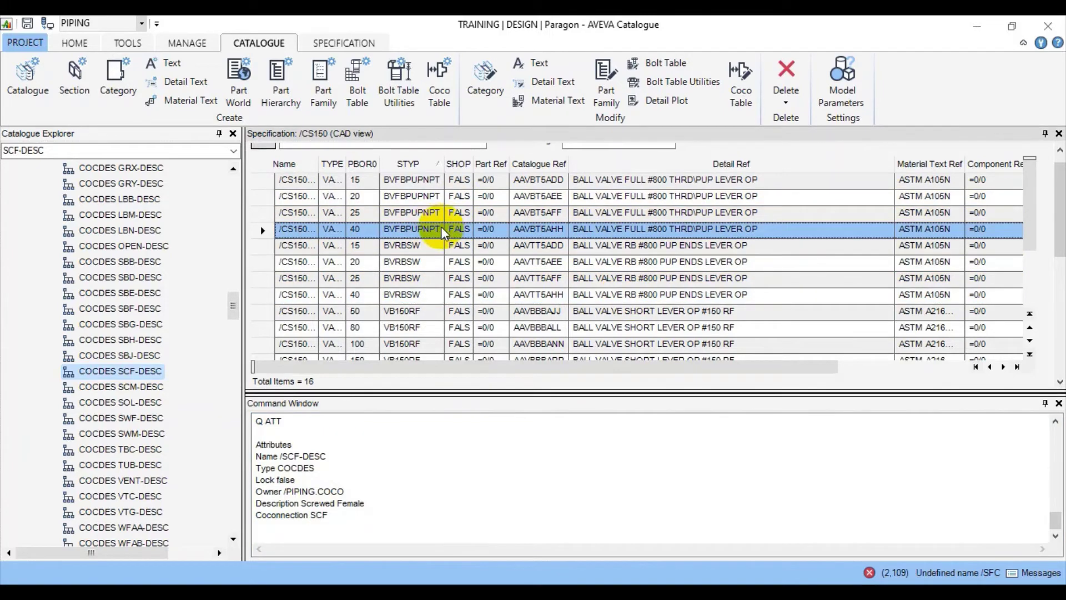
pyautogui.rightClick(442, 233)
pyautogui.moveTo(487, 254)
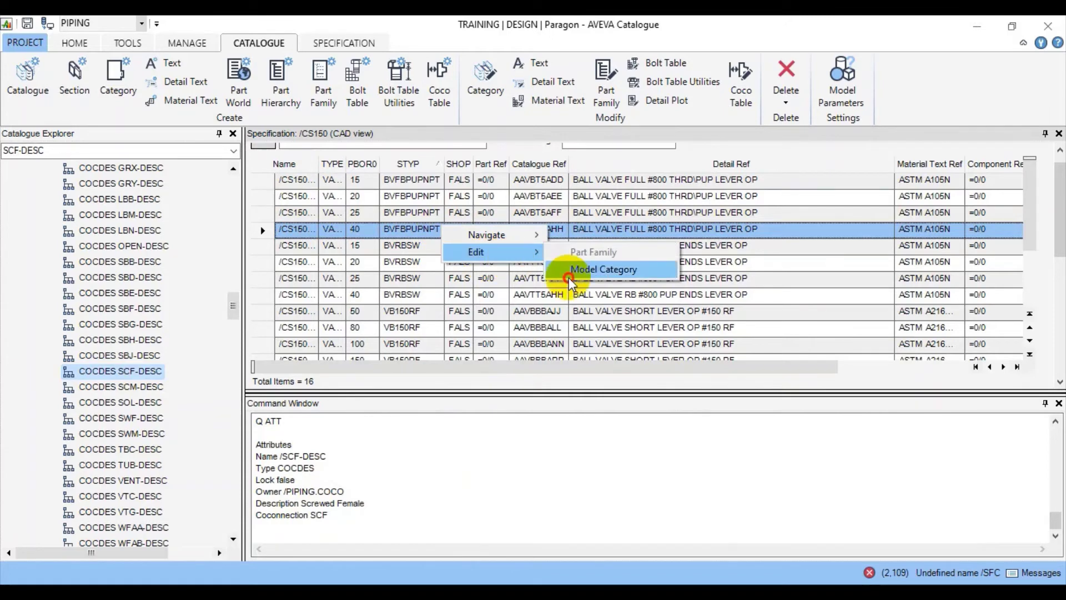
pyautogui.click(569, 275)
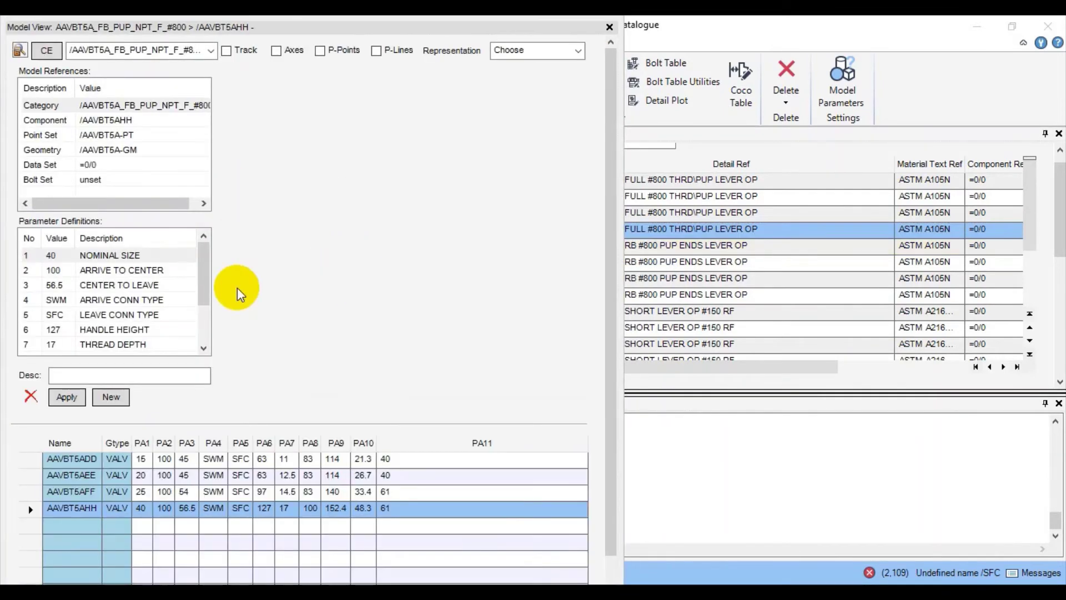
pyautogui.click(98, 314)
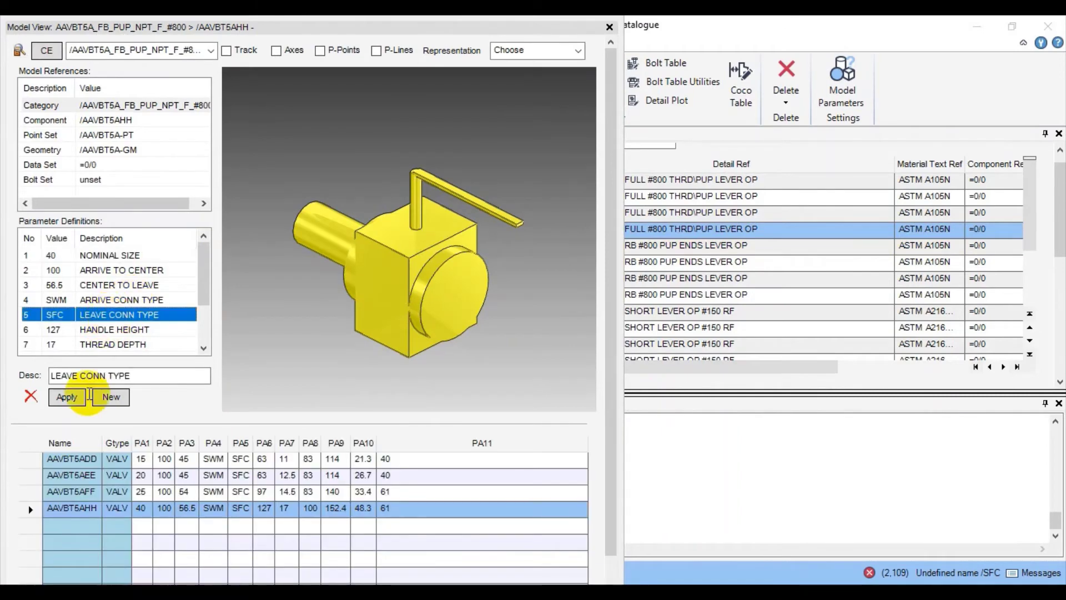
# Step: Set the leave connection type (PA5) of the size 15 component AAVBT5ADD to SCF
pyautogui.click(32, 462)
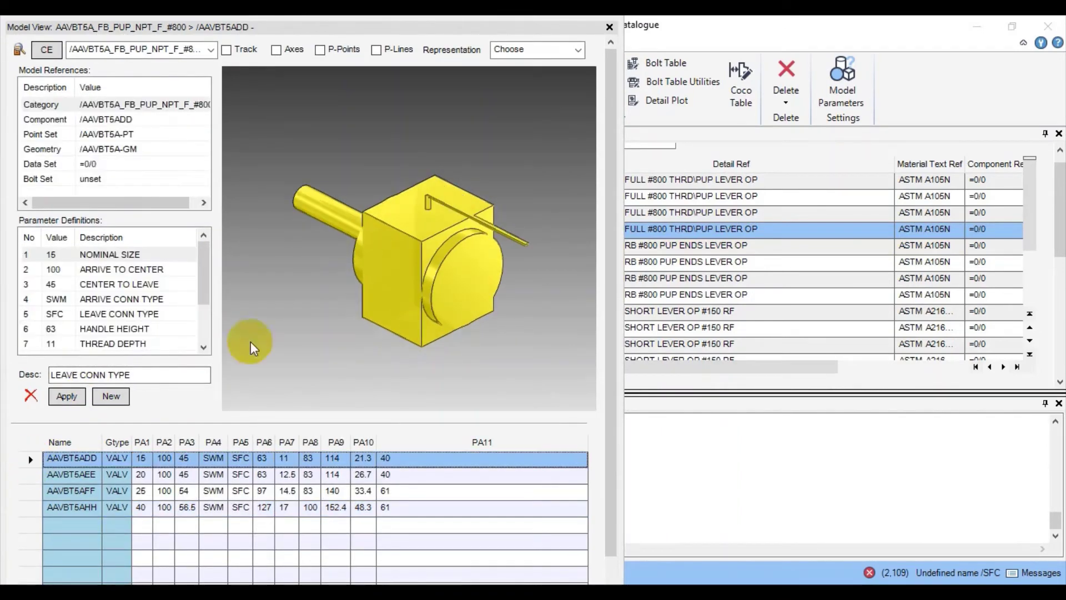
pyautogui.click(86, 316)
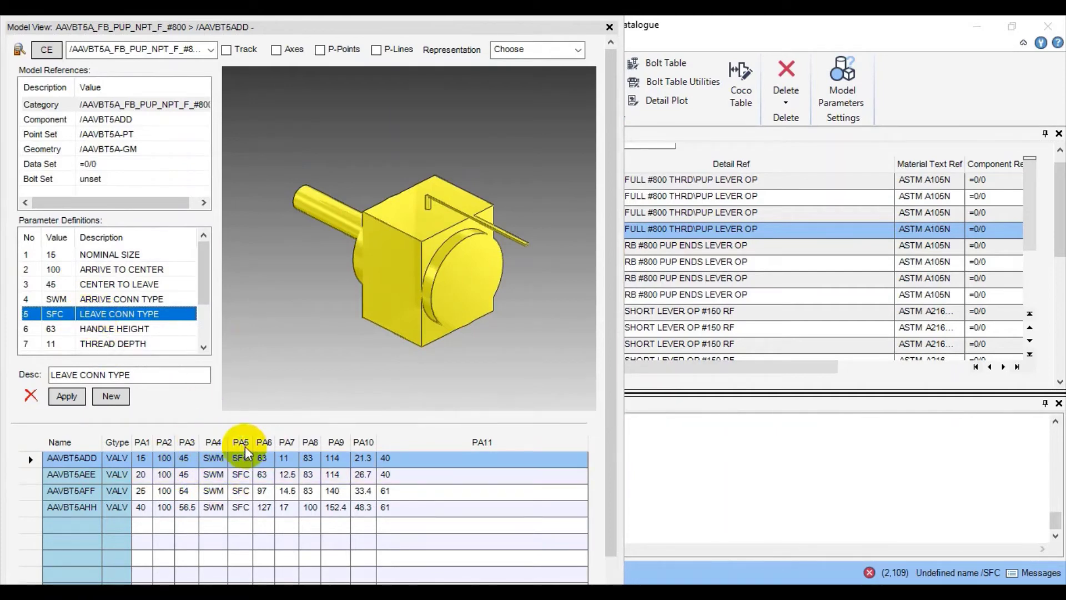
pyautogui.click(239, 459)
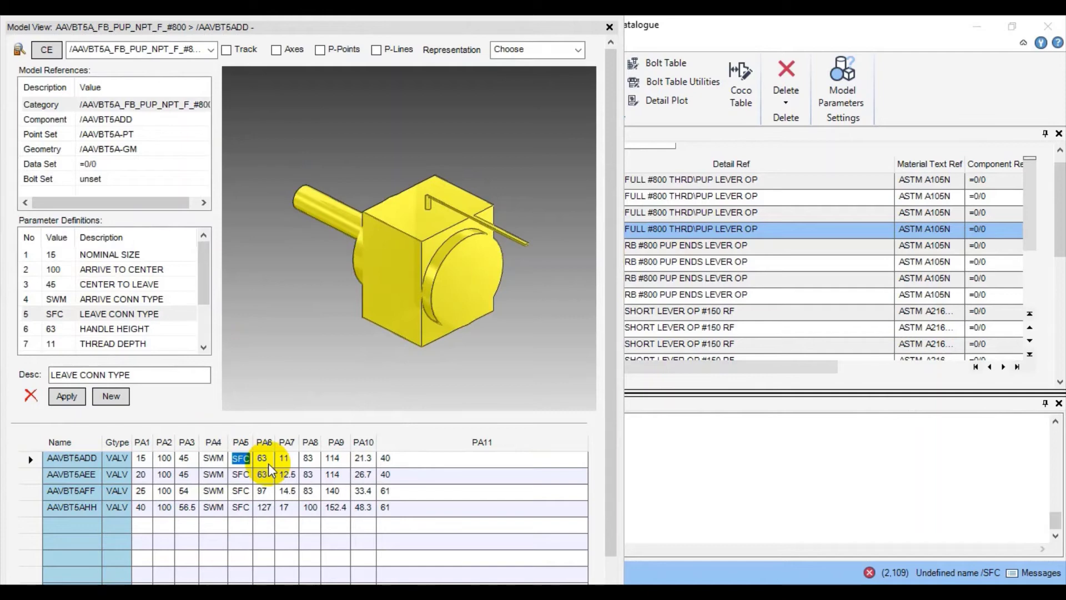
pyautogui.write('C')
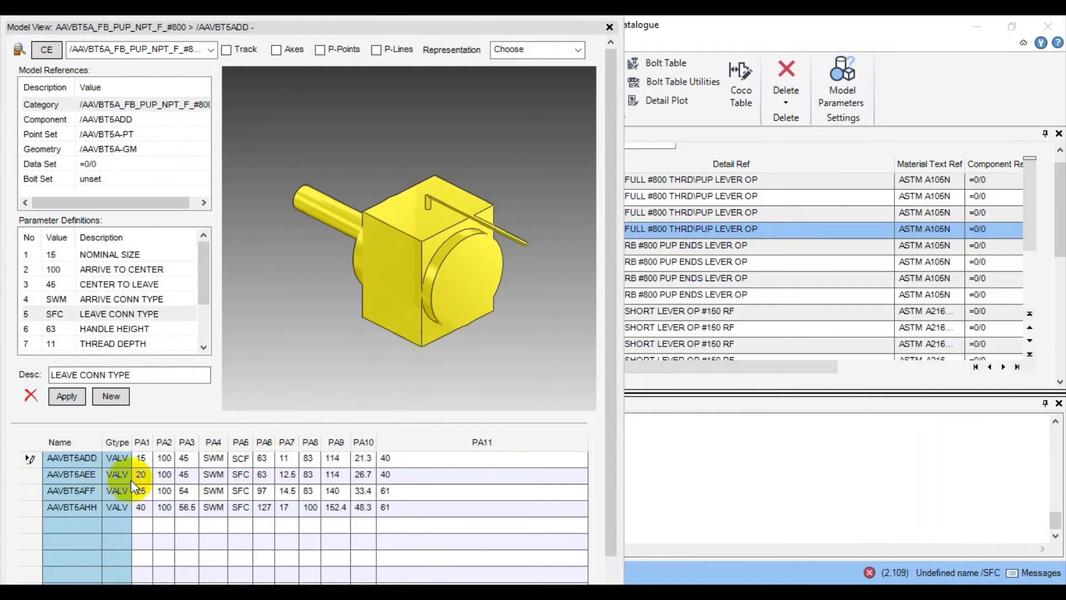
# Step: Set the leave connection type (PA5) of components AAVBT5AEE, AAVBT5AFF and AAVBT5AHH to SCF
pyautogui.click(145, 476)
pyautogui.click(239, 479)
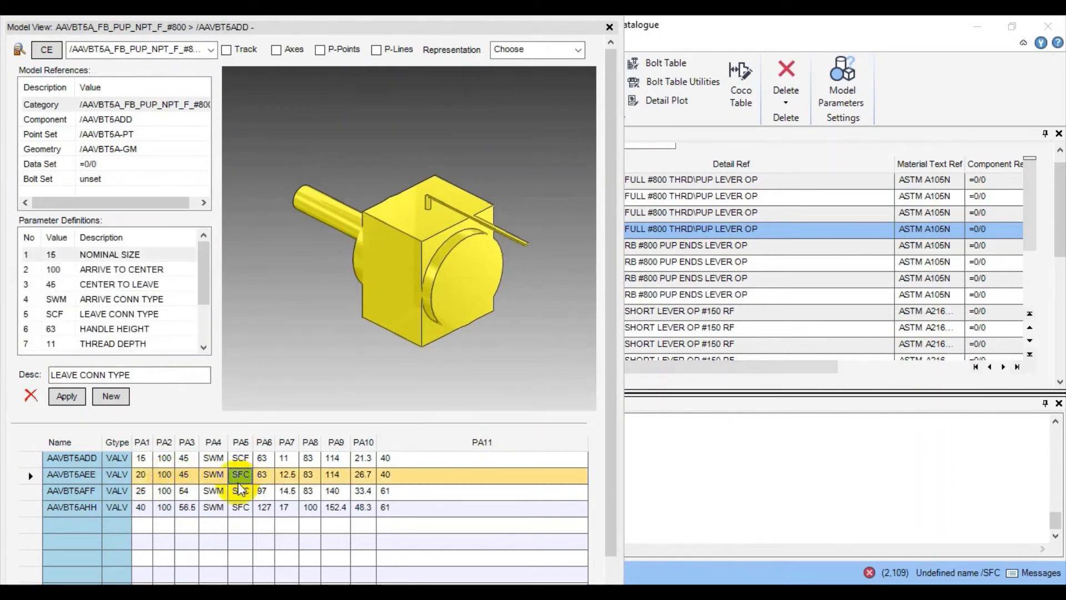
pyautogui.click(241, 479)
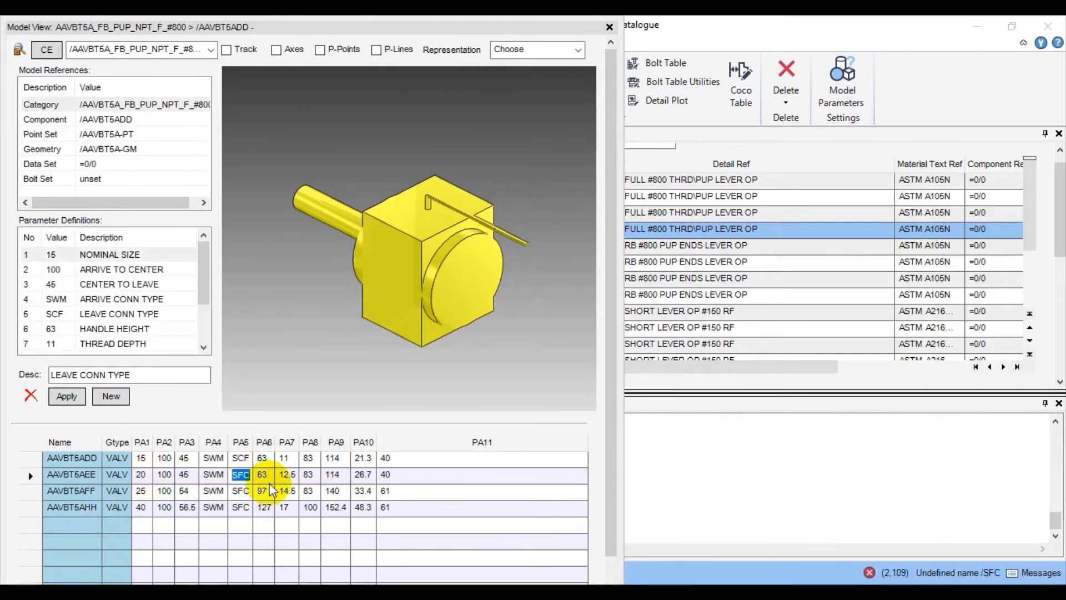
pyautogui.click(252, 492)
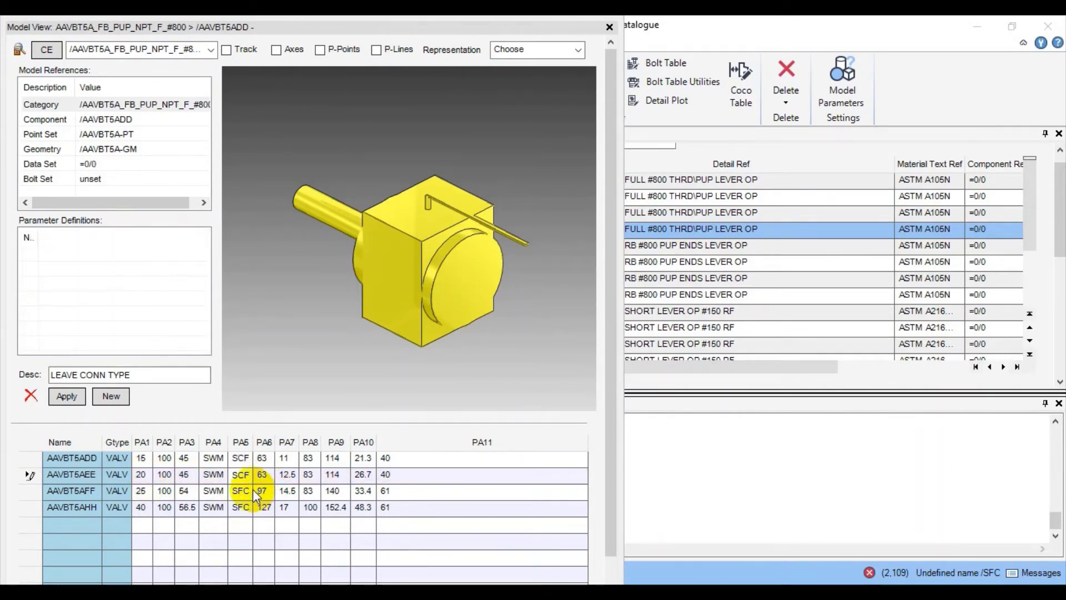
pyautogui.click(247, 492)
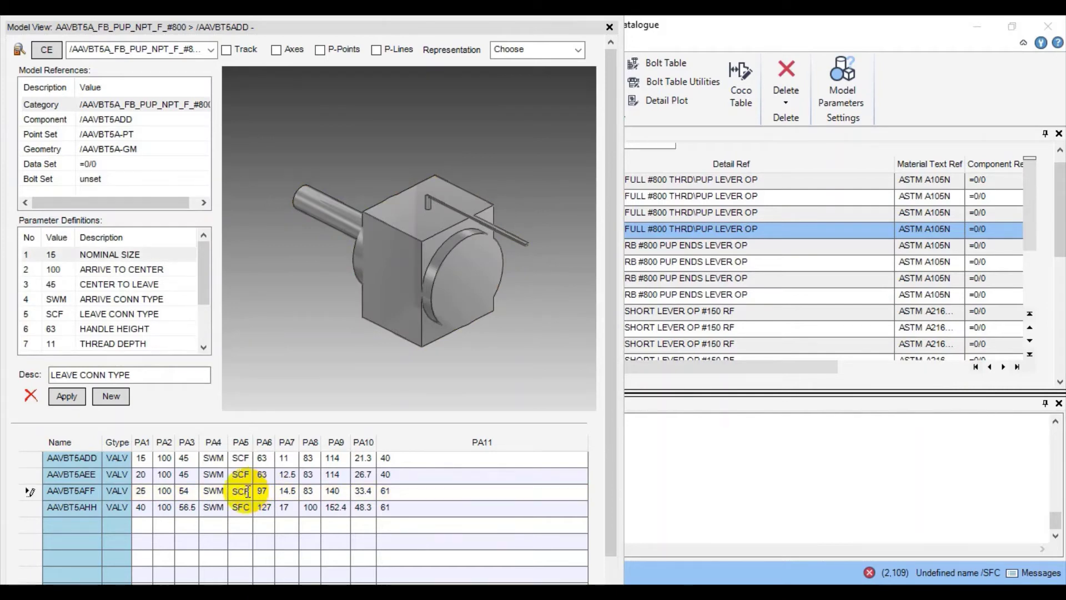
pyautogui.press('Return')
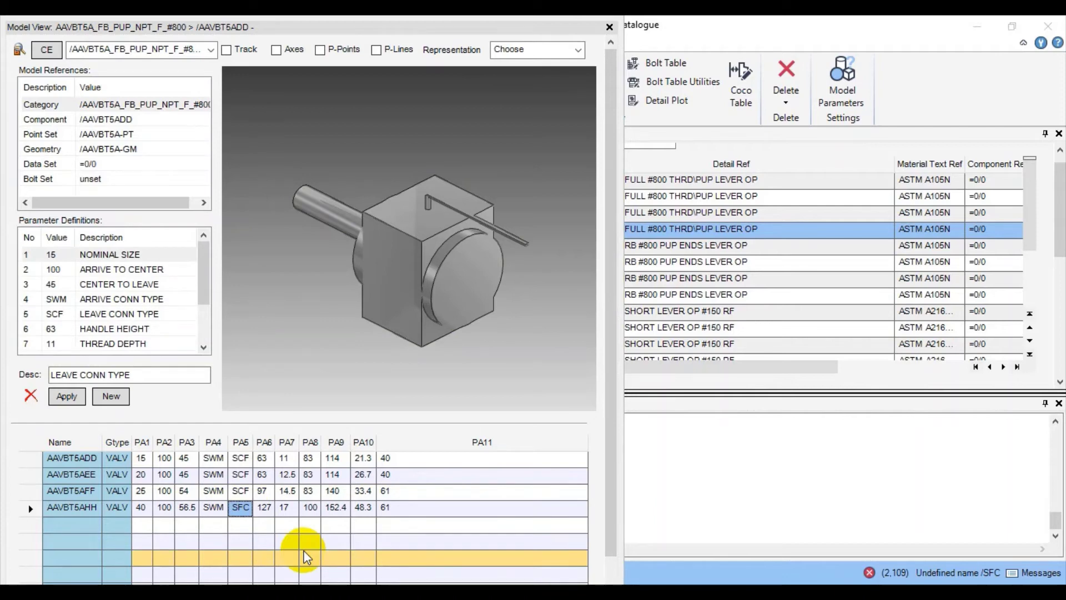
pyautogui.click(243, 506)
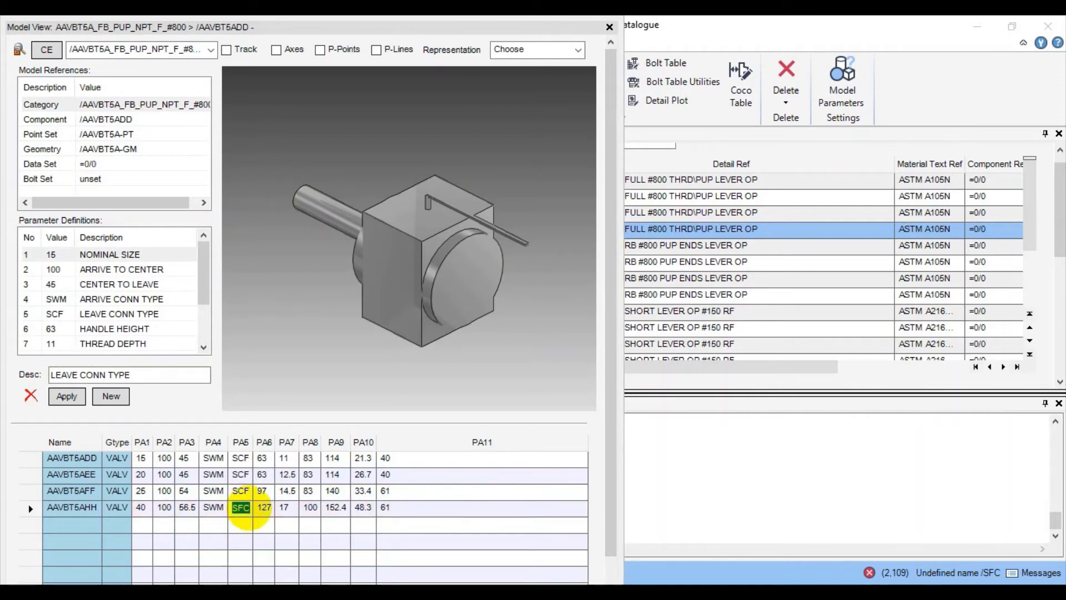
pyautogui.press('Return')
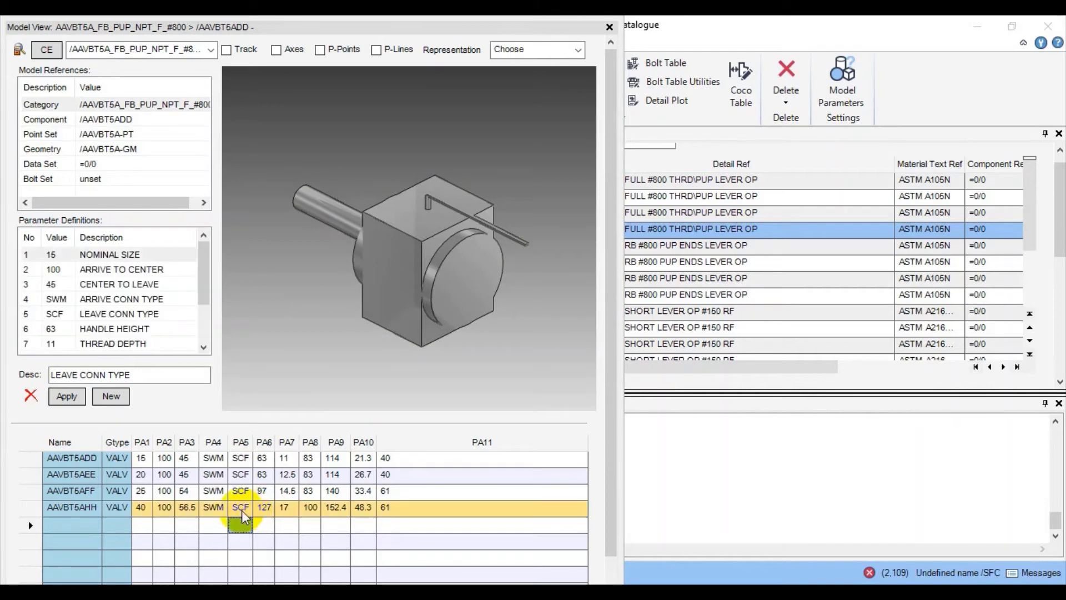
# Step: Review the leave connection type of component AAVBT5AHH in the model view and close the view
pyautogui.click(38, 506)
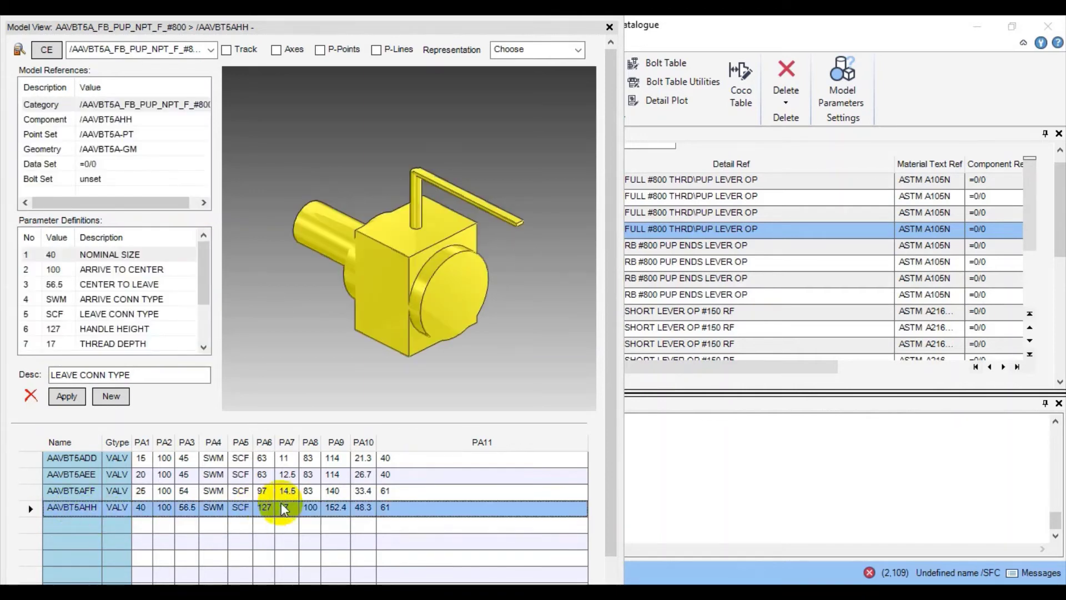
pyautogui.click(240, 506)
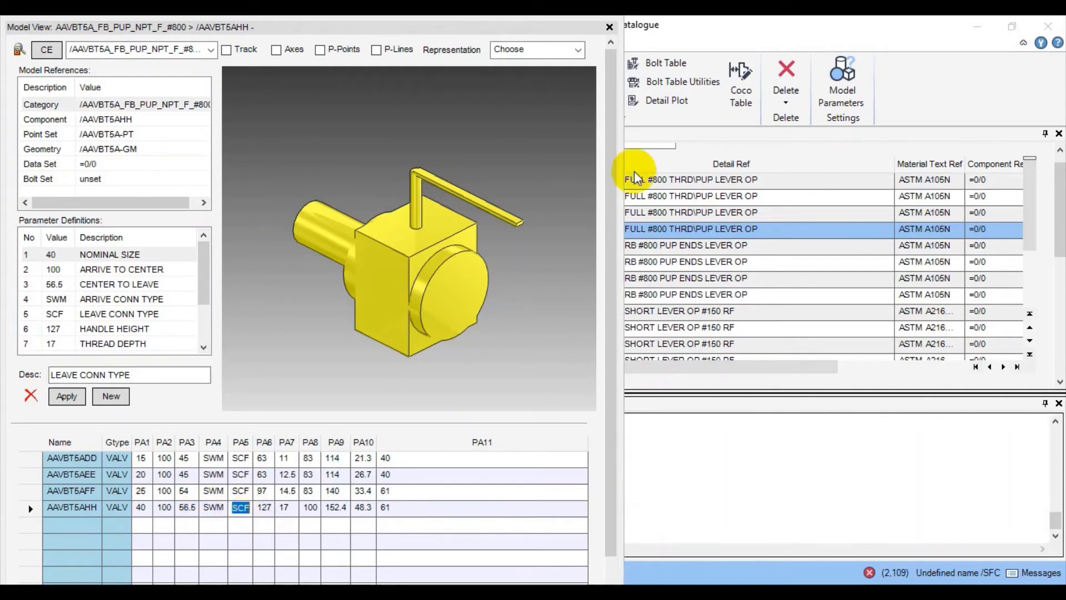
pyautogui.click(609, 27)
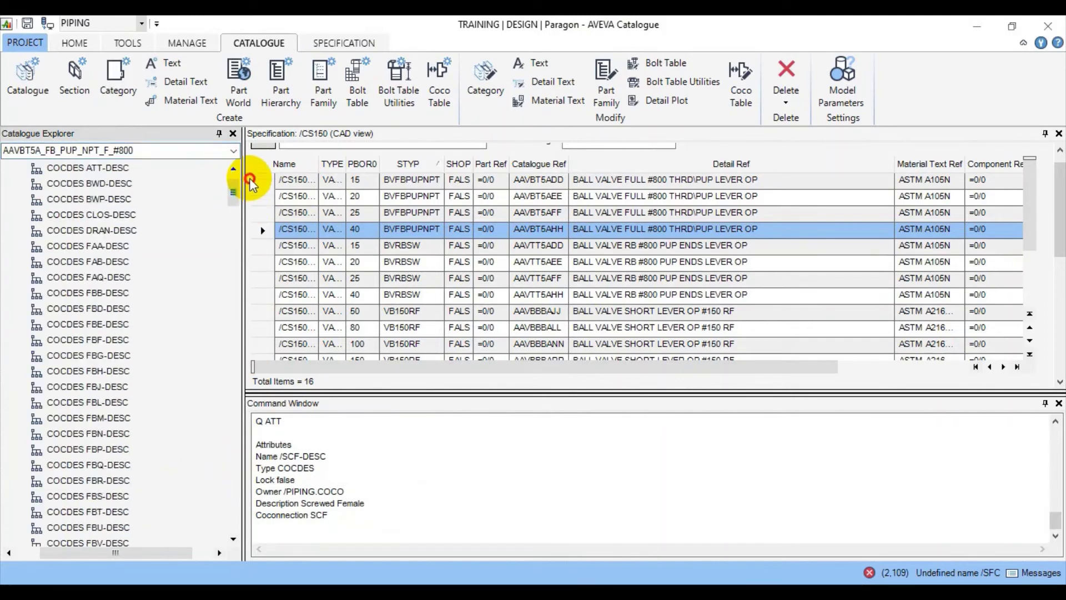
# Step: Look through the COCDES connection type descriptions in the PIPING.COCO table, including SWF-DESC, SWM-DESC and SCF-DESC
pyautogui.scroll(3, 250, 180)
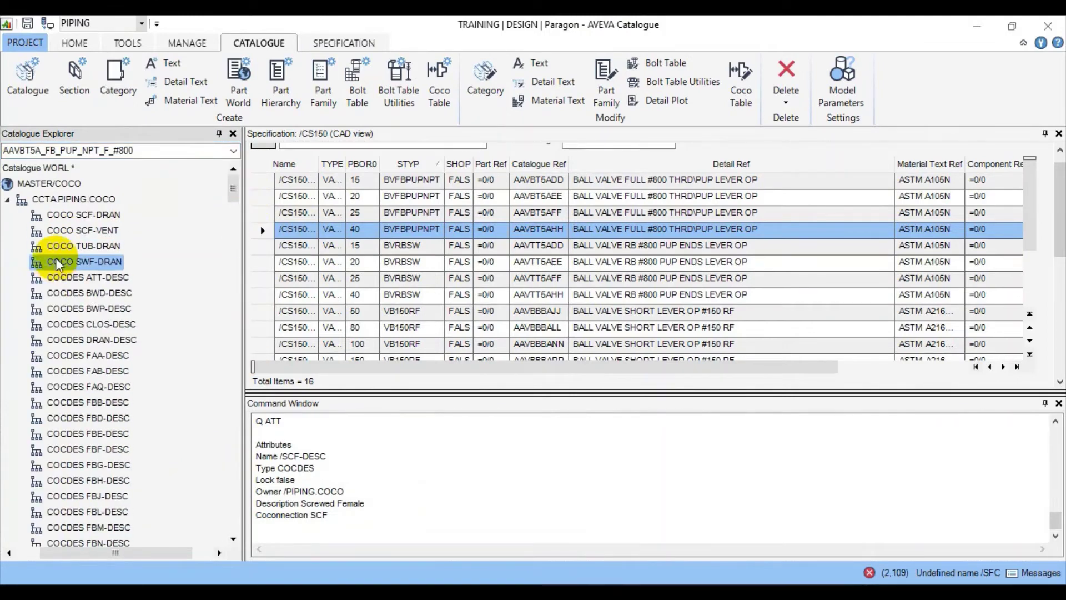
pyautogui.click(116, 419)
pyautogui.press('Down')
pyautogui.press('Down')
pyautogui.press('Down')
pyautogui.press('Down')
pyautogui.press('Down')
pyautogui.press('Down')
pyautogui.press('Down')
pyautogui.press('Down')
pyautogui.press('Down')
pyautogui.press('Down')
pyautogui.press('Down')
pyautogui.press('Down')
pyautogui.press('Down')
pyautogui.press('Down')
pyautogui.press('Down')
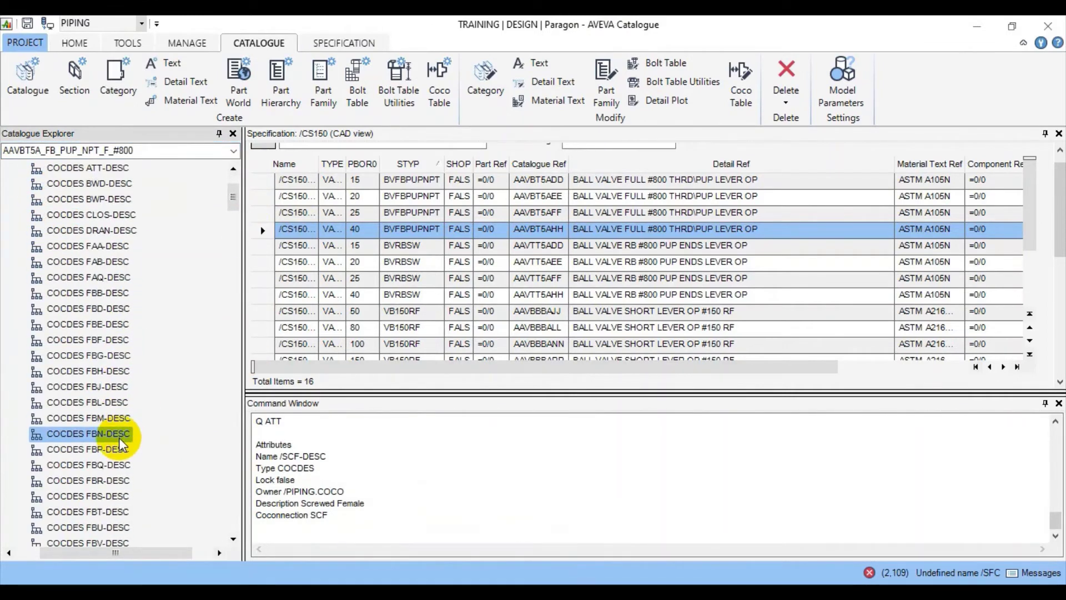
pyautogui.press('Down')
pyautogui.press('Down')
pyautogui.press('Down')
pyautogui.press('Down')
pyautogui.press('Down')
pyautogui.press('Down')
pyautogui.press('Down')
pyautogui.press('Down')
pyautogui.press('Down')
pyautogui.press('Down')
pyautogui.press('Down')
pyautogui.press('Down')
pyautogui.press('Down')
pyautogui.press('Down')
pyautogui.press('Down')
pyautogui.press('Down')
pyautogui.press('Down')
pyautogui.press('Down')
pyautogui.press('Down')
pyautogui.press('Down')
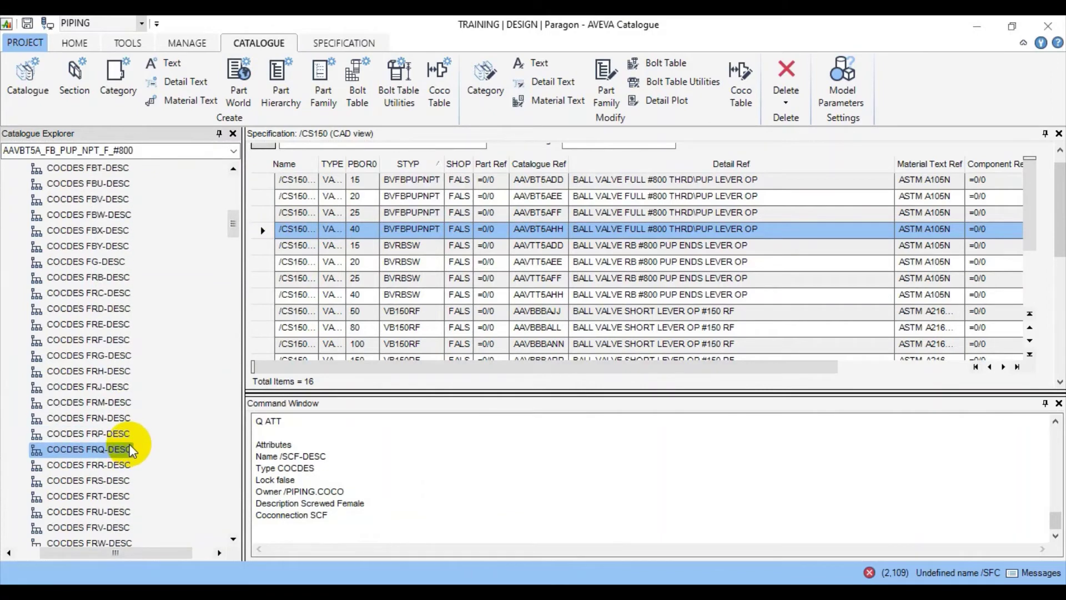
pyautogui.scroll(-1, 227, 266)
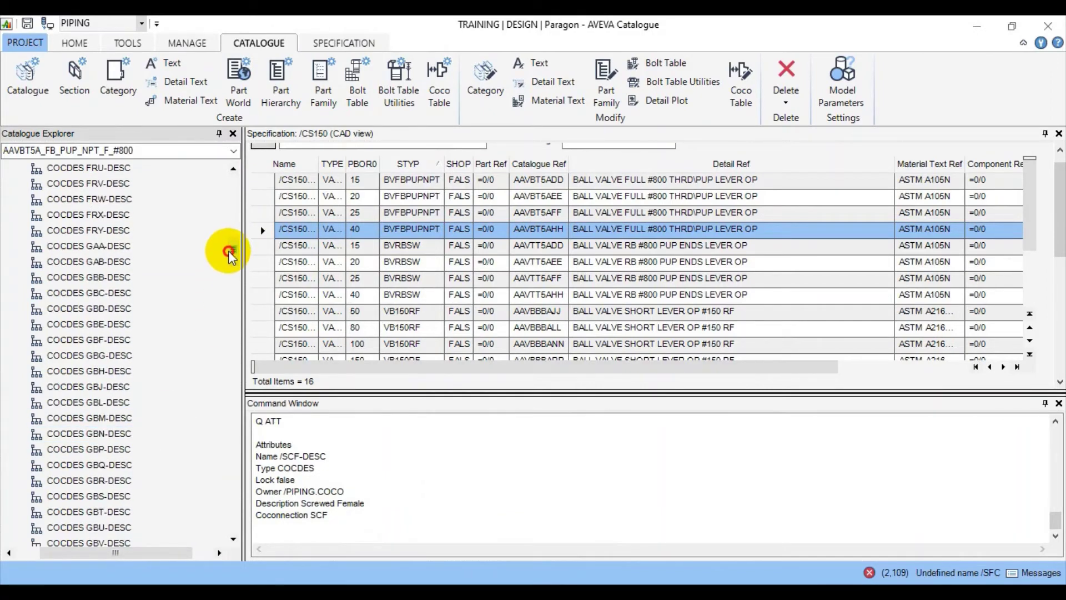
pyautogui.moveTo(229, 255); pyautogui.dragTo(229, 309)
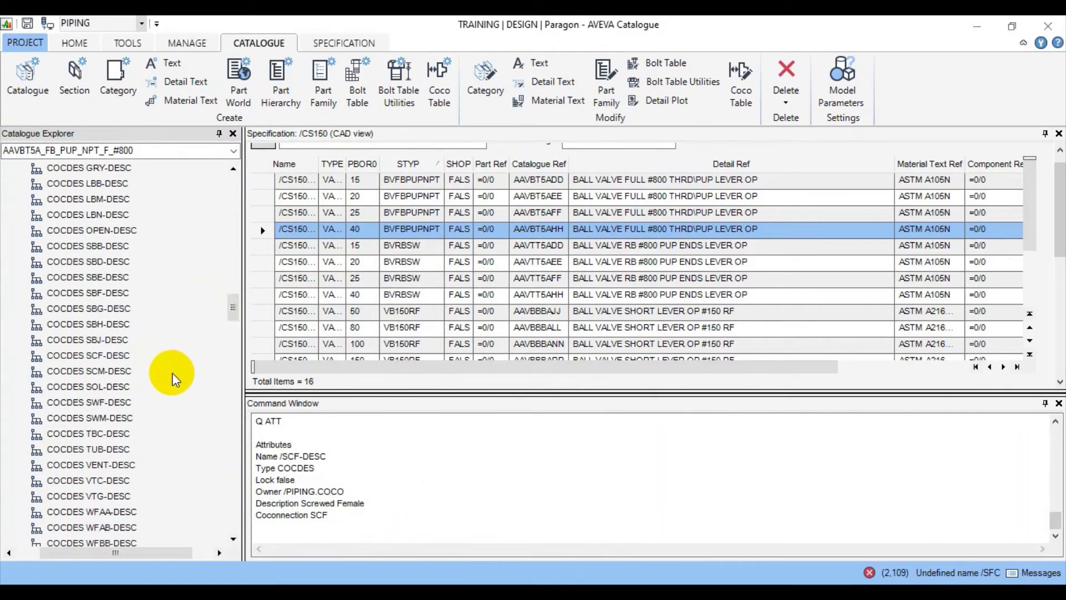
pyautogui.click(119, 402)
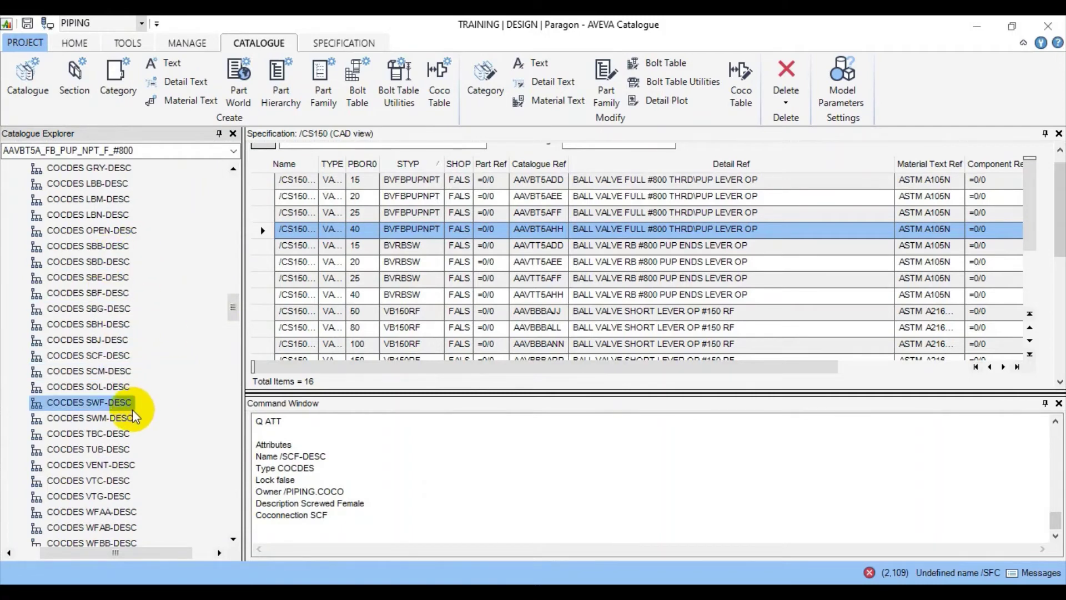
pyautogui.click(123, 420)
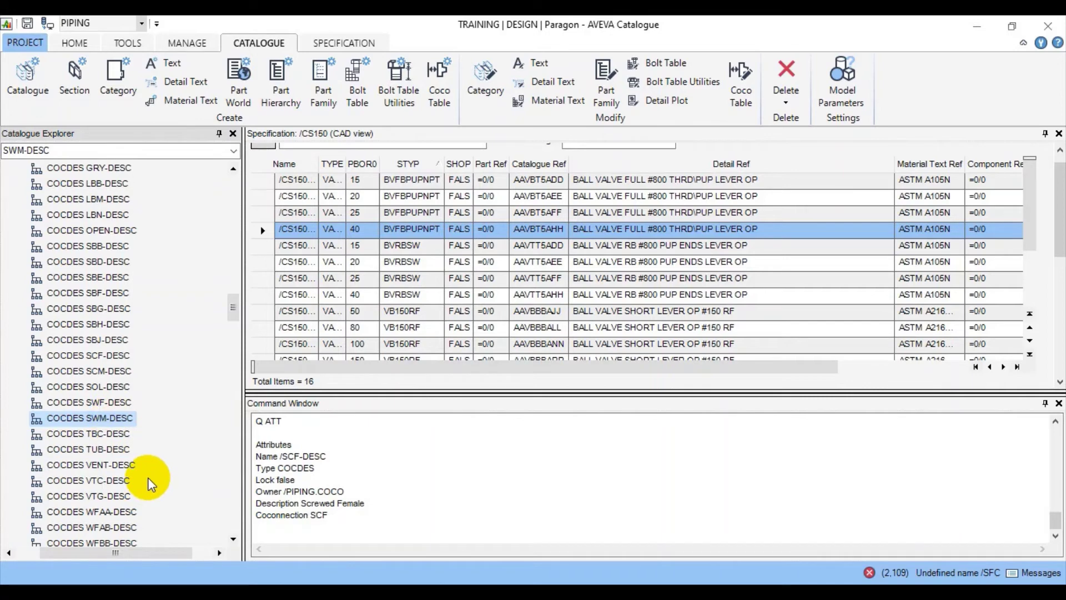
pyautogui.click(114, 358)
# Step: Go to the element /A1A through the command window
pyautogui.click(460, 493)
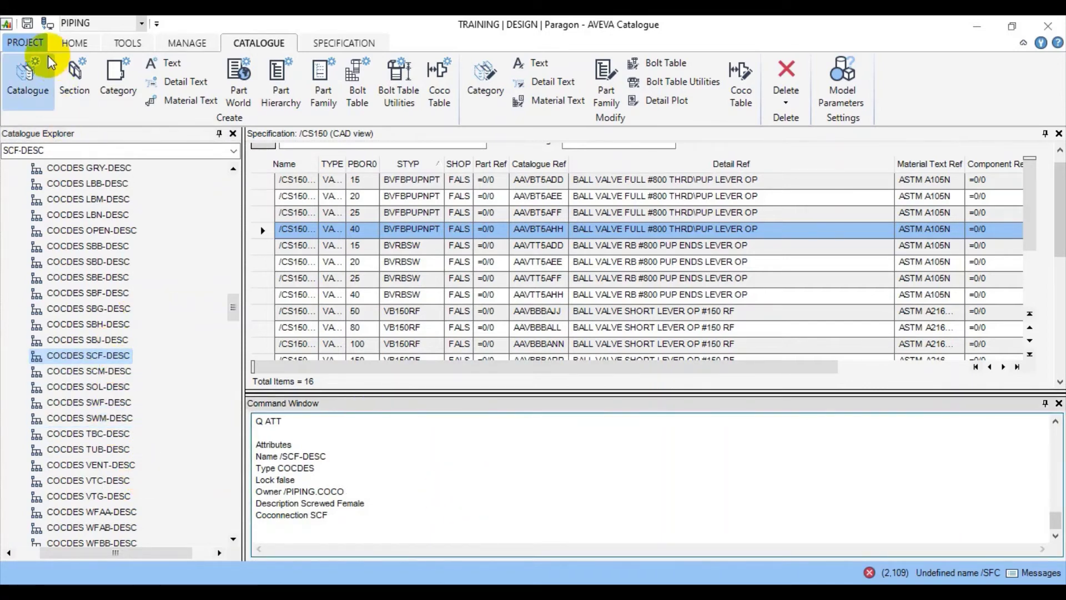
pyautogui.click(26, 22)
pyautogui.click(499, 327)
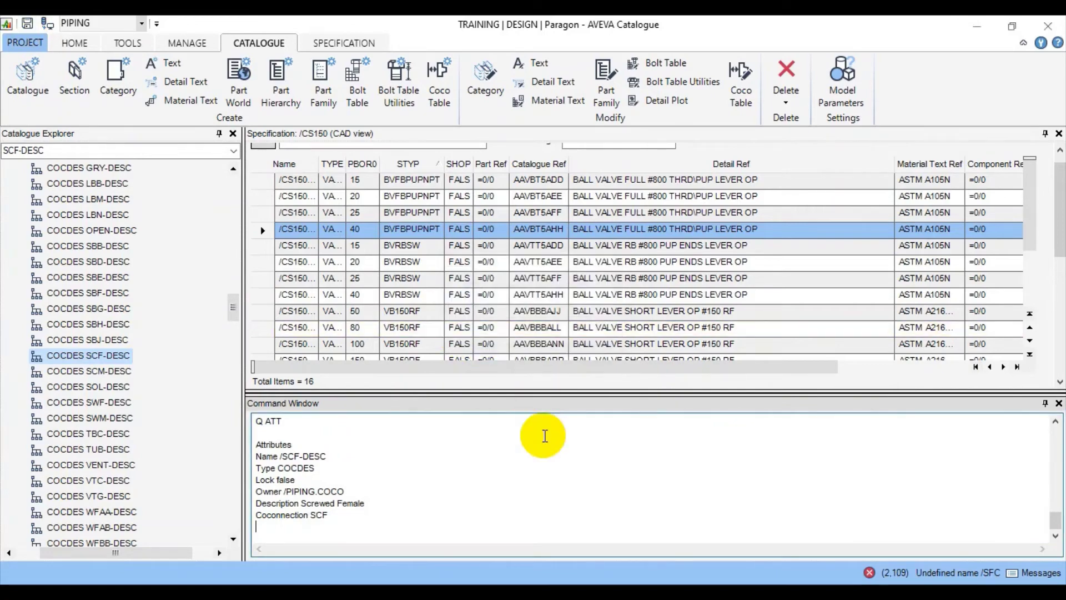
pyautogui.click(551, 461)
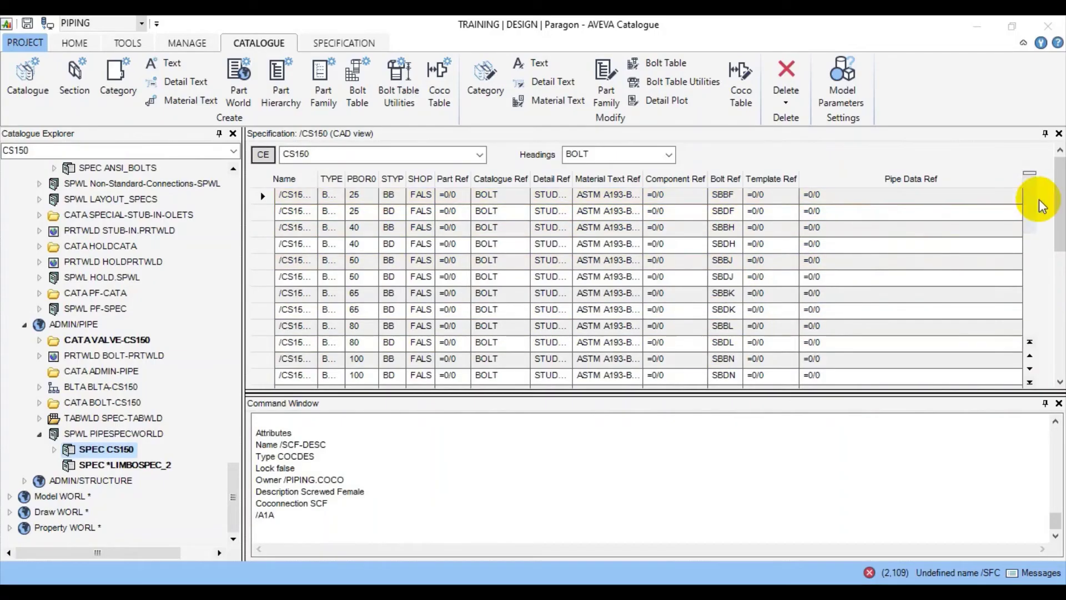
# Step: Add the standard CAP heading with defaults STYP K and SHOP TRUE to specification CS150
pyautogui.moveTo(1055, 171); pyautogui.dragTo(1056, 254)
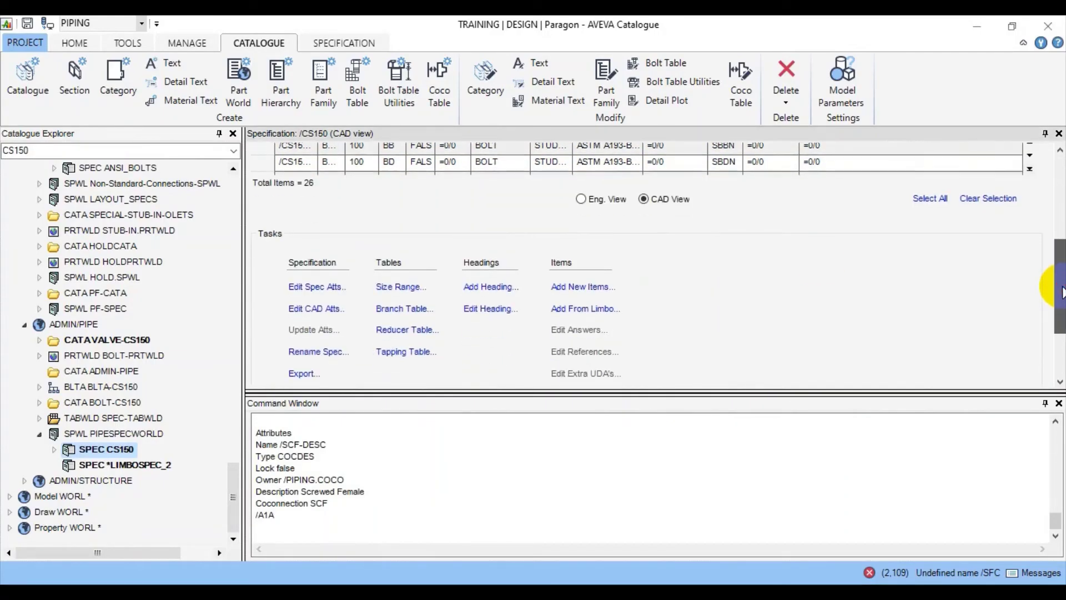
pyautogui.click(515, 294)
pyautogui.moveTo(1049, 312); pyautogui.dragTo(1058, 366)
pyautogui.click(356, 337)
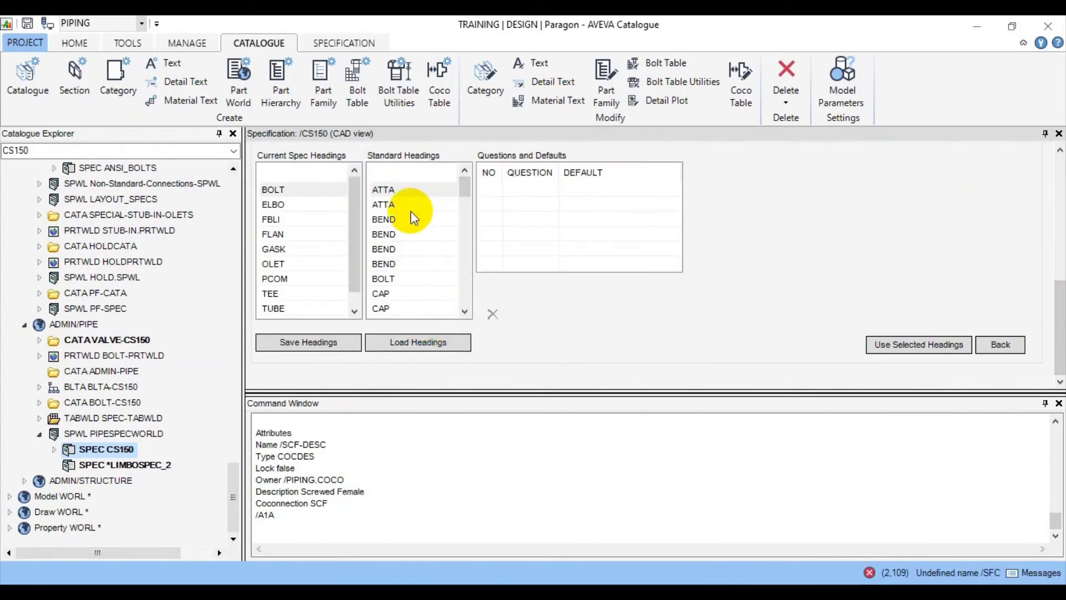
pyautogui.click(403, 293)
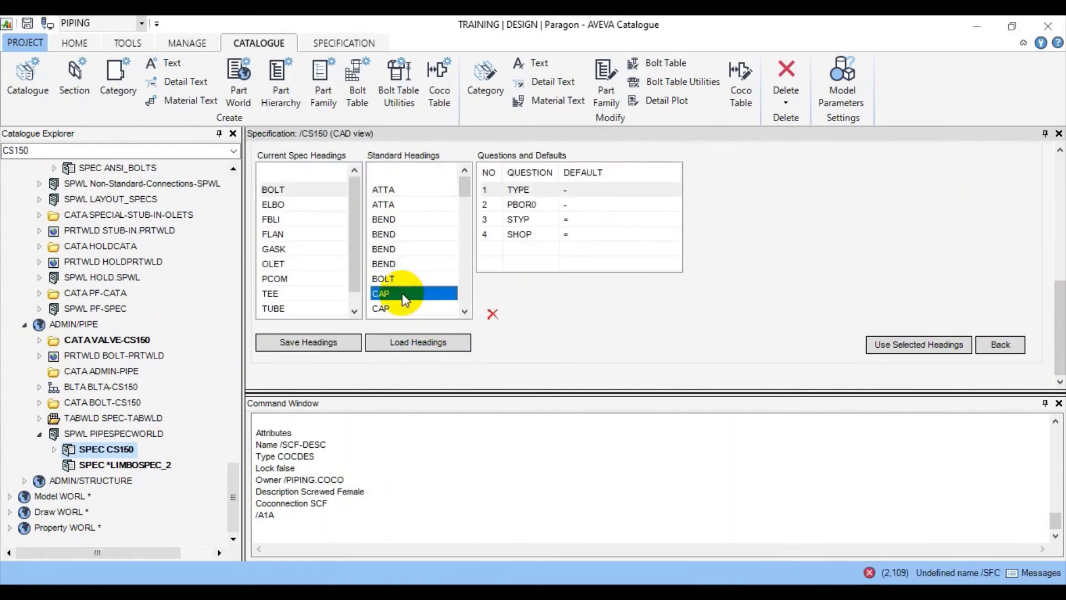
pyautogui.click(404, 308)
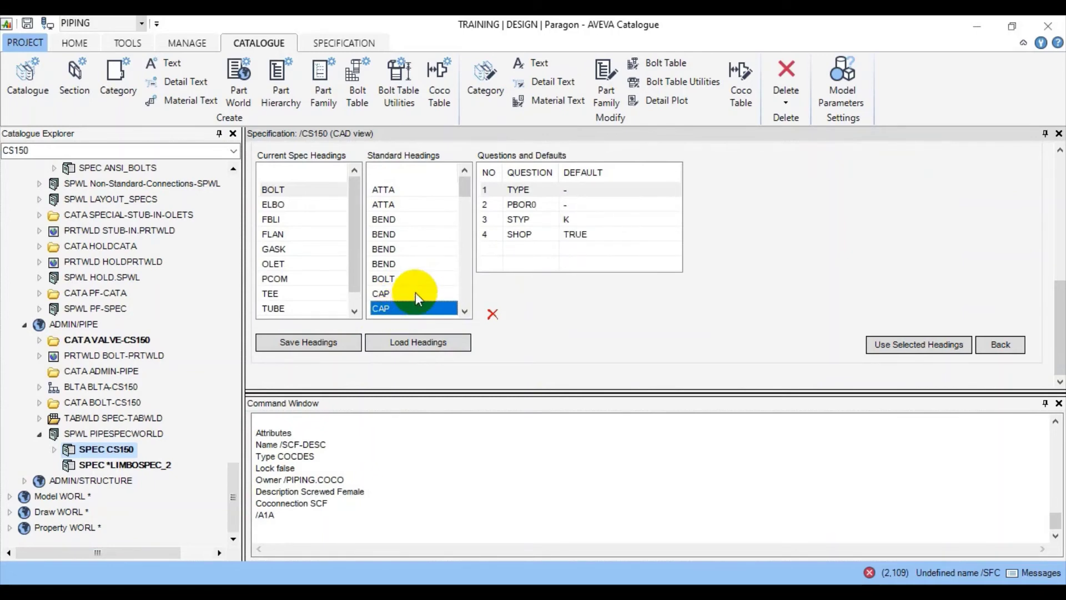
pyautogui.scroll(-1, 415, 292)
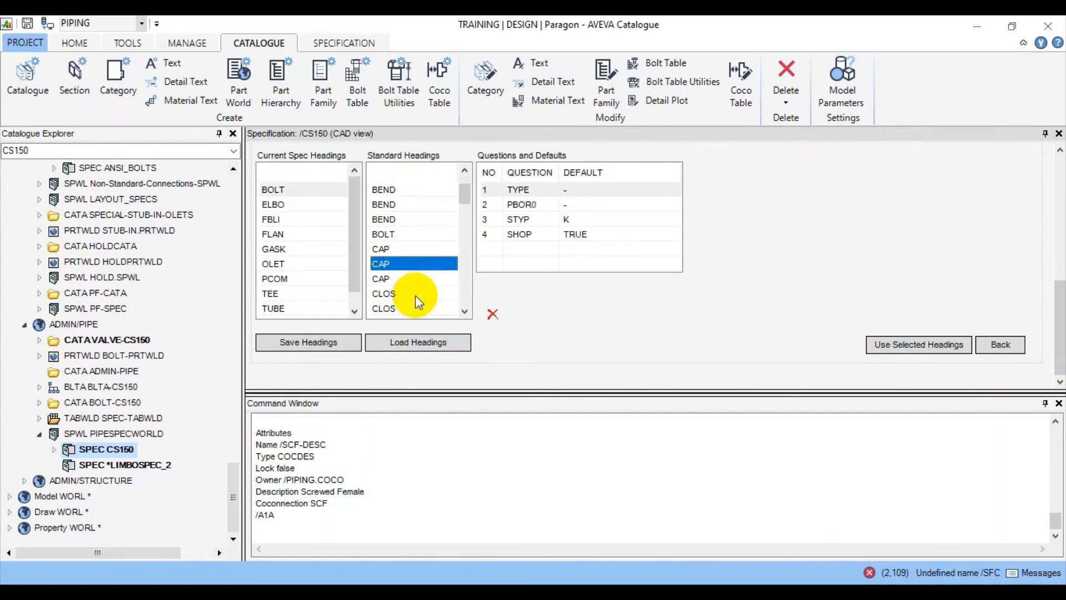
pyautogui.click(405, 249)
pyautogui.click(408, 263)
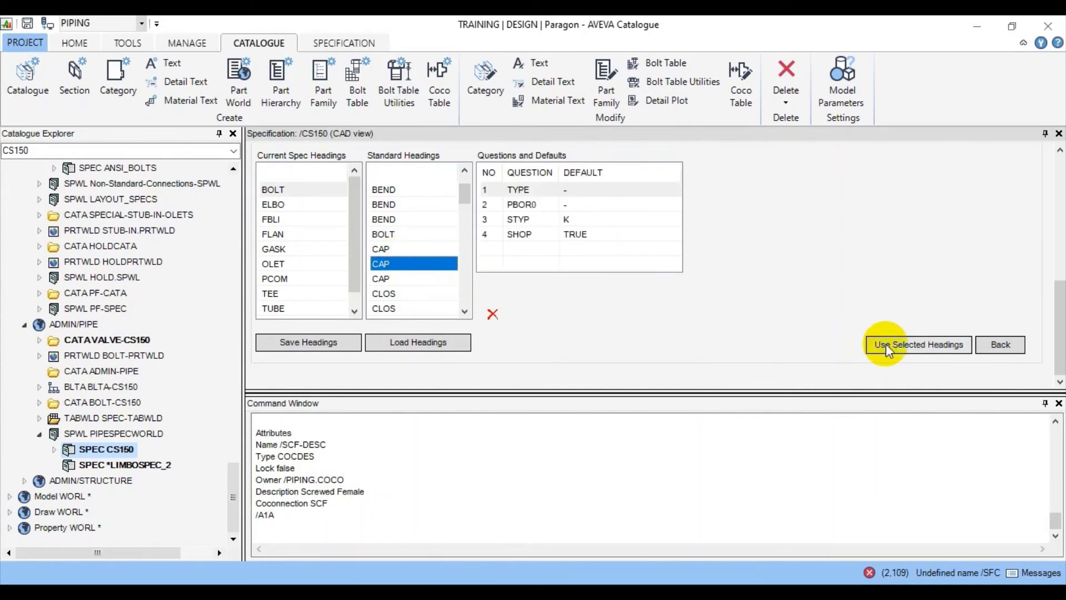
pyautogui.click(968, 345)
pyautogui.click(1007, 343)
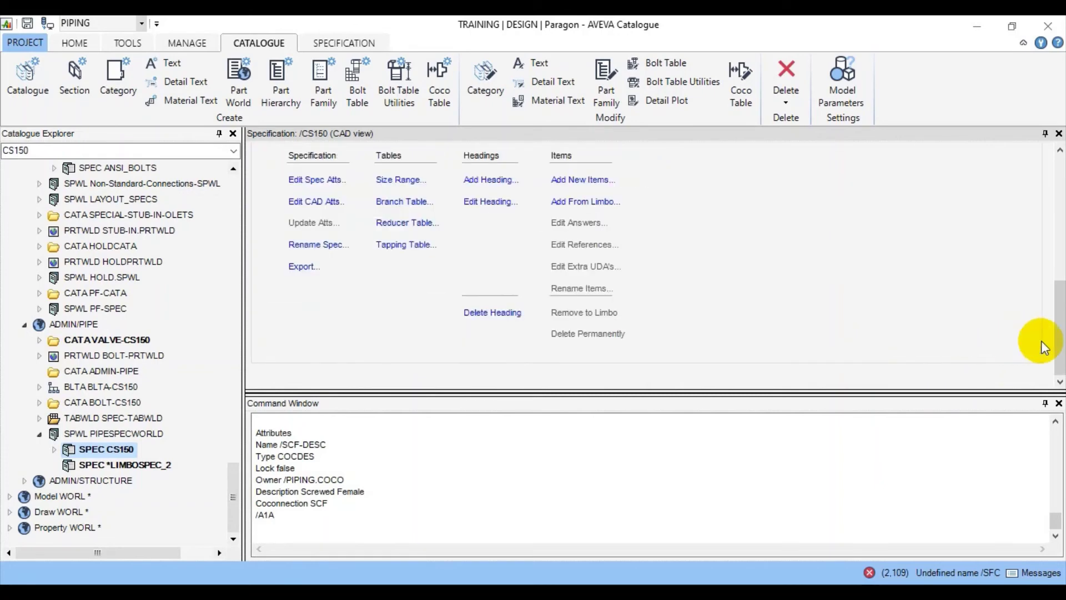
# Step: Start adding items under the CAP heading, filter the catalogue descriptions by CAP and use CAP SW #3000 (A0KD330) as the source
pyautogui.moveTo(1061, 330); pyautogui.dragTo(1049, 214)
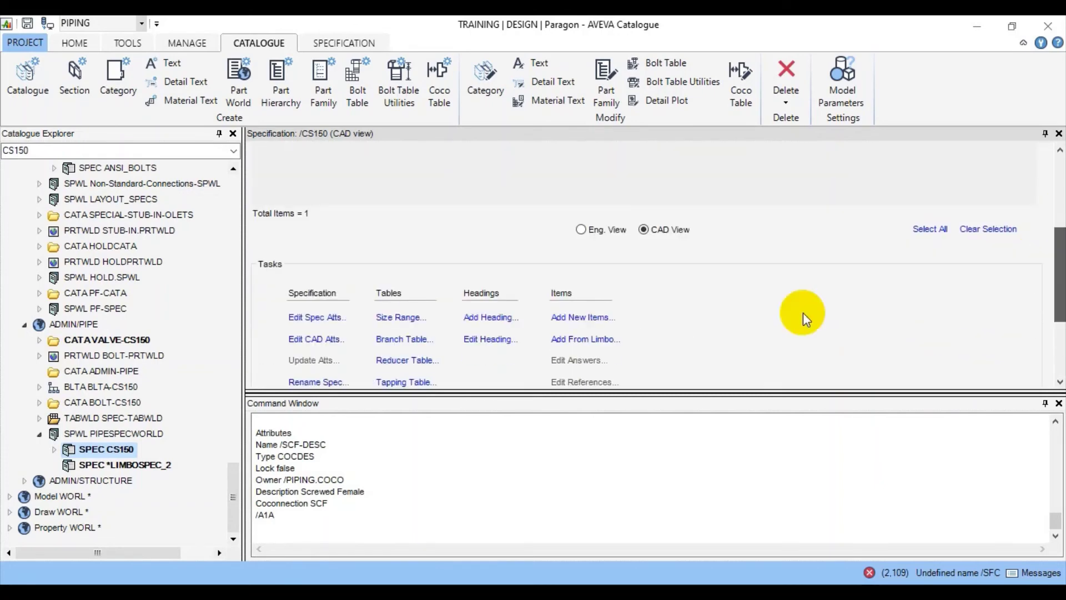
pyautogui.click(586, 314)
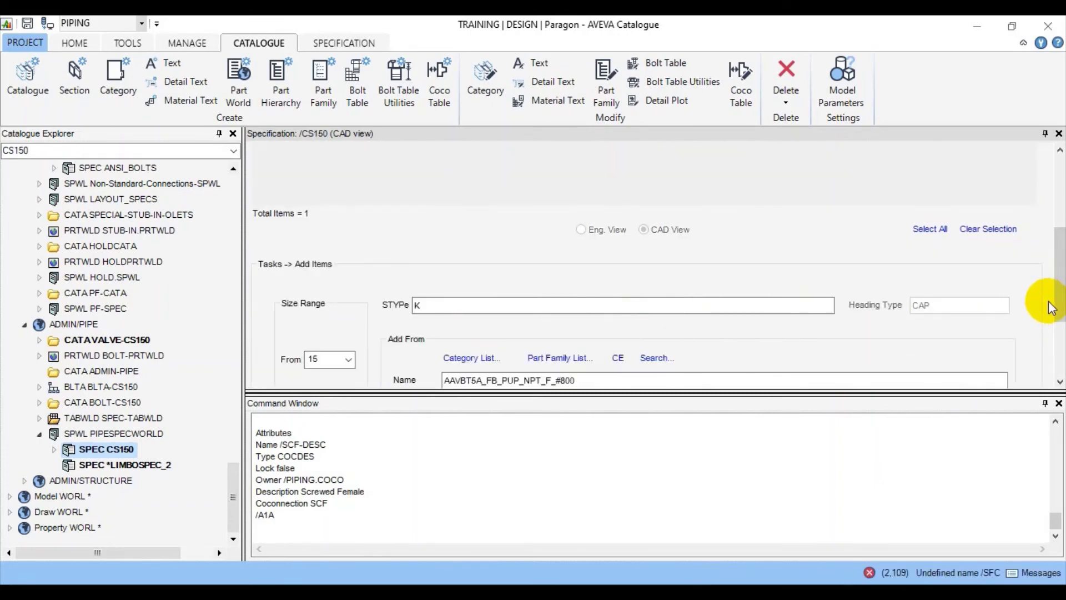
pyautogui.moveTo(1055, 302); pyautogui.dragTo(1051, 349)
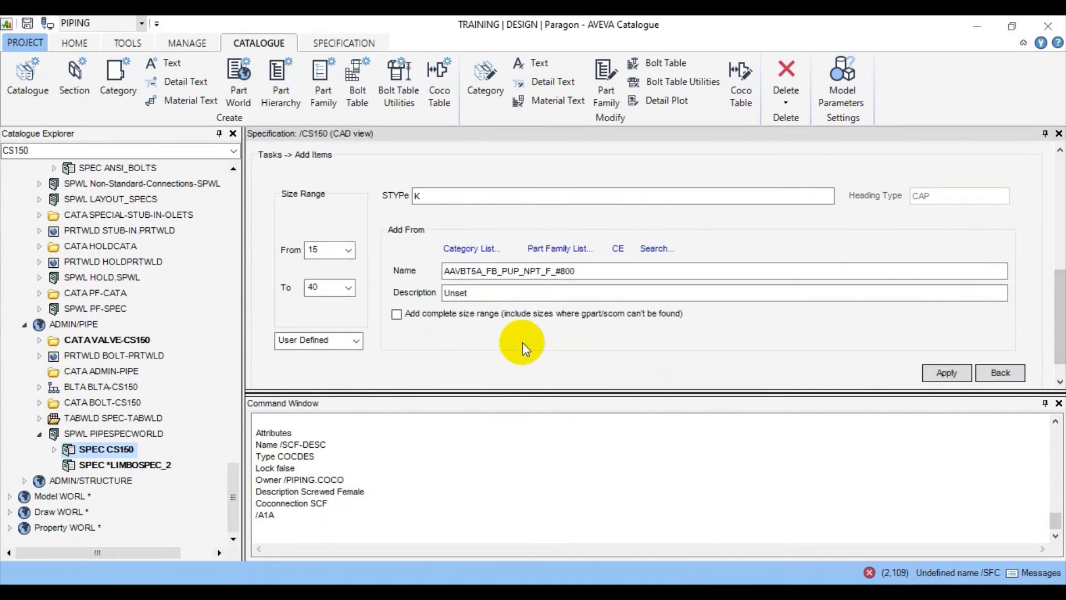
pyautogui.click(654, 248)
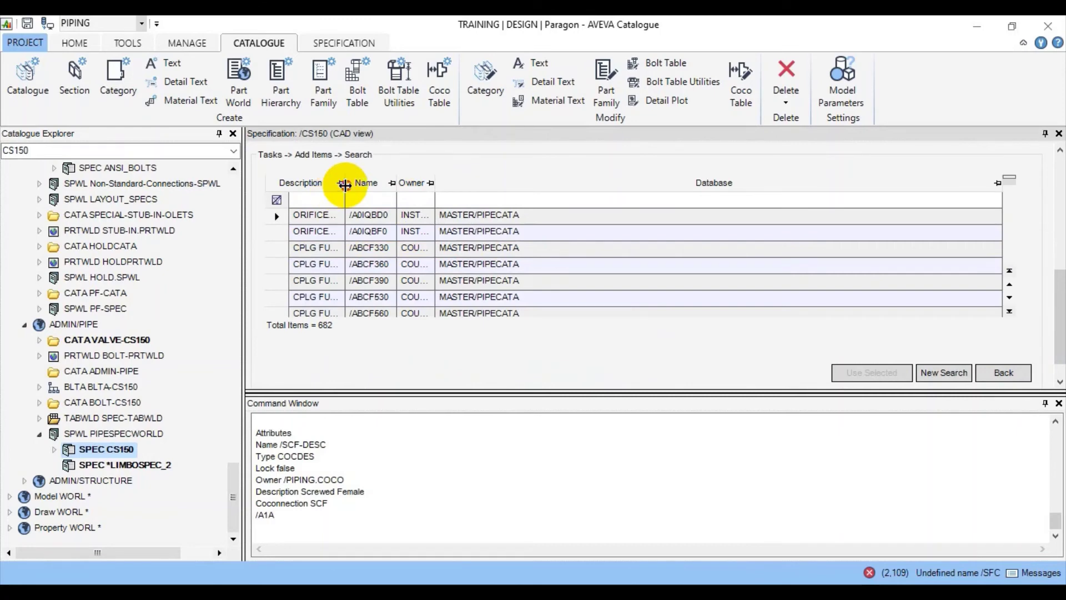
pyautogui.moveTo(346, 184); pyautogui.dragTo(616, 187)
pyautogui.click(313, 200)
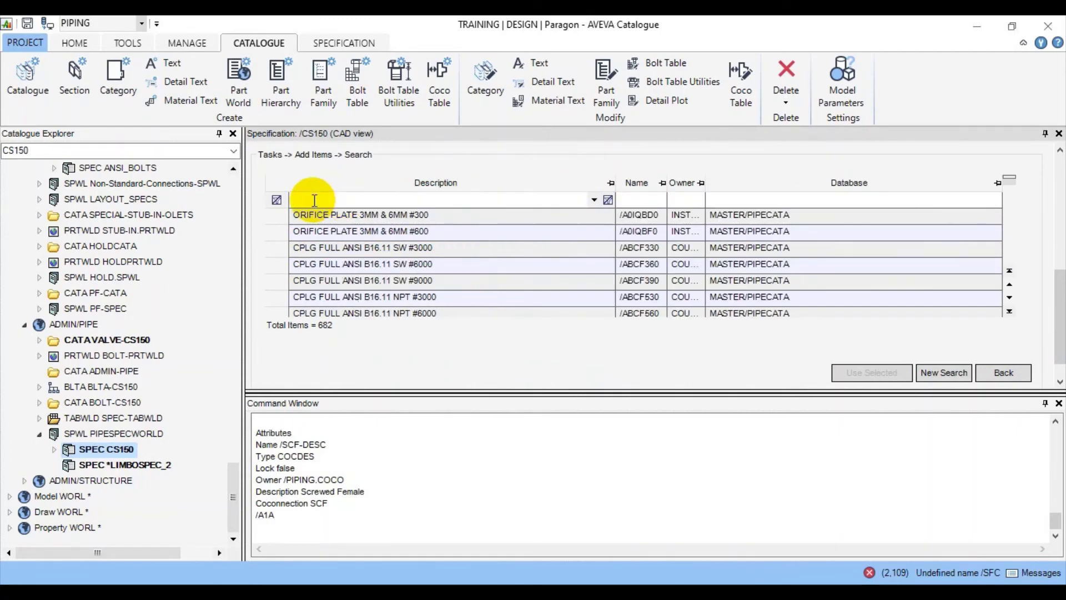
pyautogui.write('CAP')
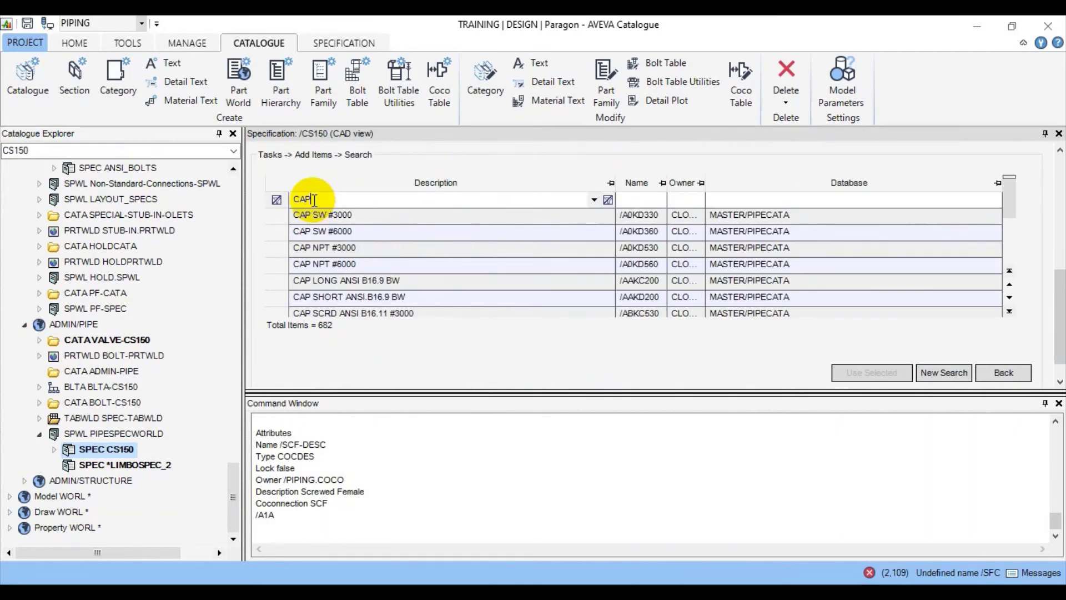
pyautogui.click(329, 218)
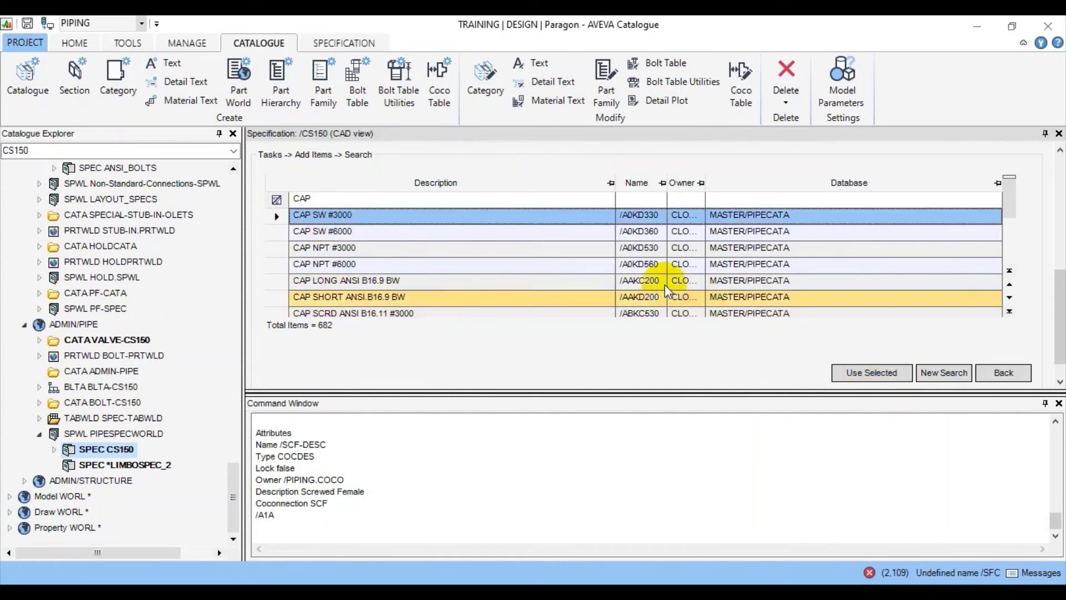
pyautogui.click(880, 374)
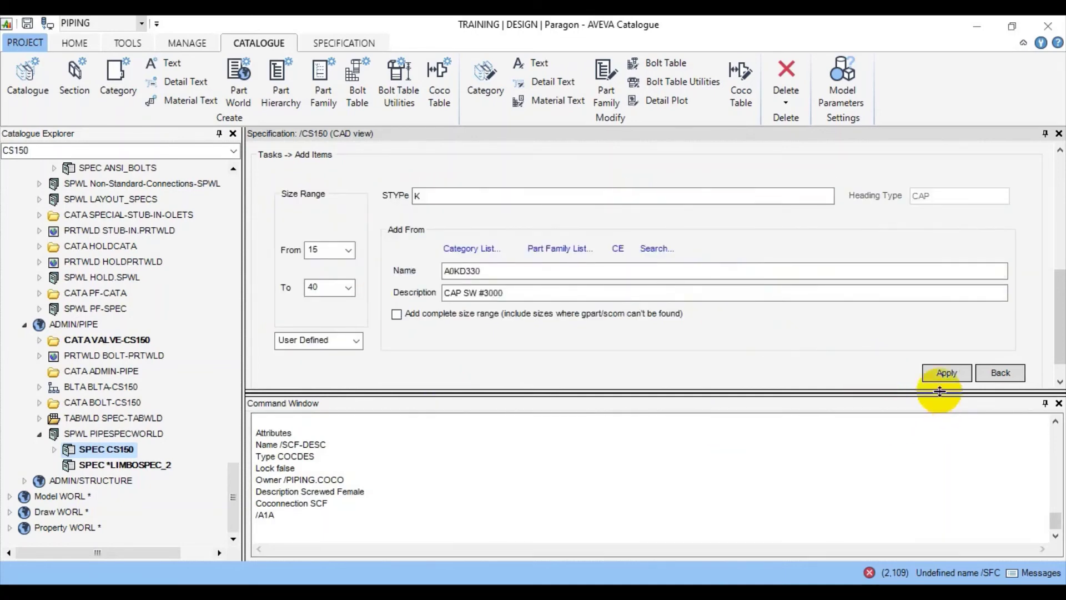
# Step: Add the caps for sizes 15 to 40 to the specification, copy the category name A0KD330 and leave the add-items form
pyautogui.click(938, 373)
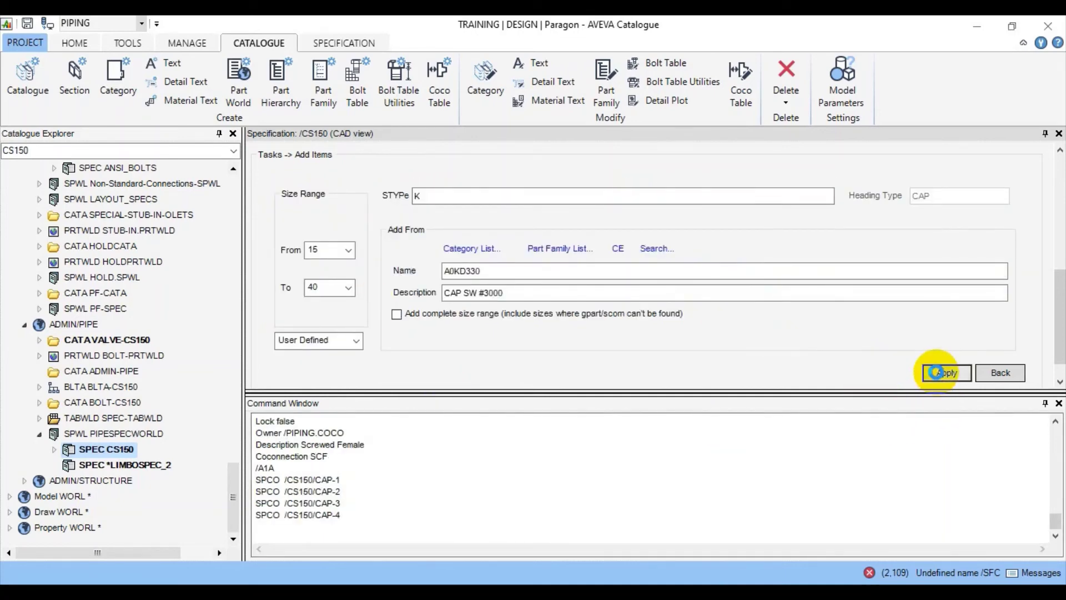
pyautogui.click(1007, 368)
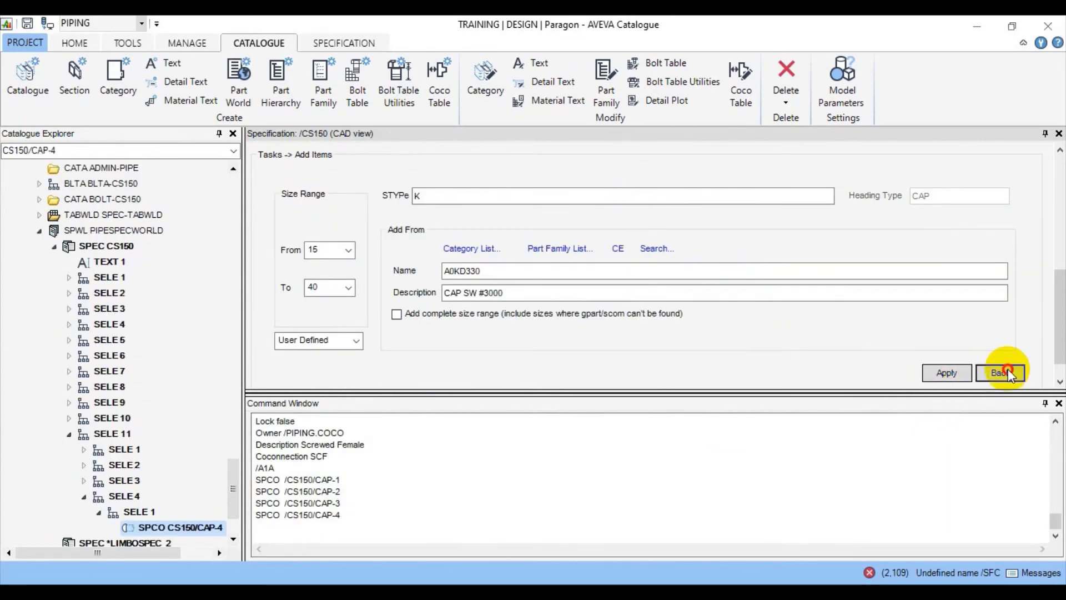
pyautogui.click(507, 272)
pyautogui.rightClick(507, 272)
pyautogui.click(582, 323)
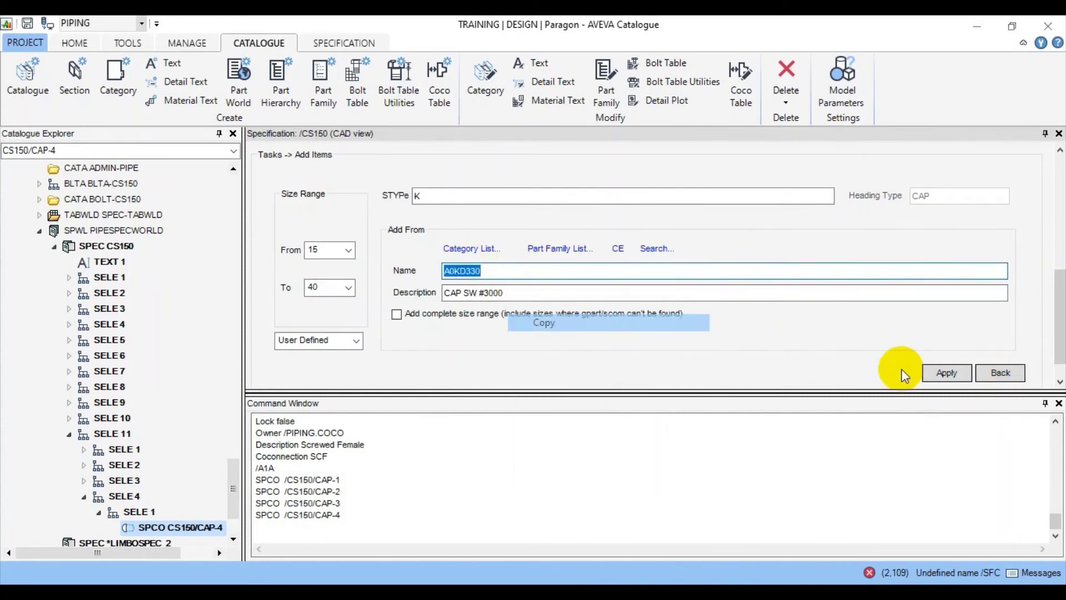
pyautogui.click(1000, 372)
# Step: Select all four CAP items, sizes 15 to 40, and open their references for editing
pyautogui.moveTo(1047, 352); pyautogui.dragTo(1044, 236)
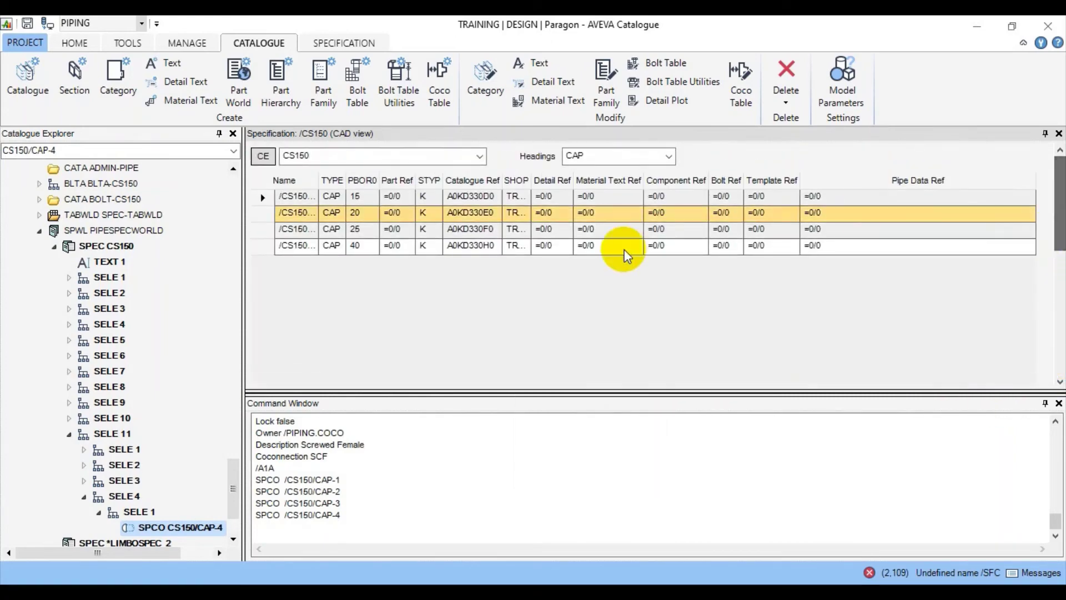
pyautogui.click(591, 197)
pyautogui.keyDown('shift'); pyautogui.click(610, 250); pyautogui.keyUp('shift')
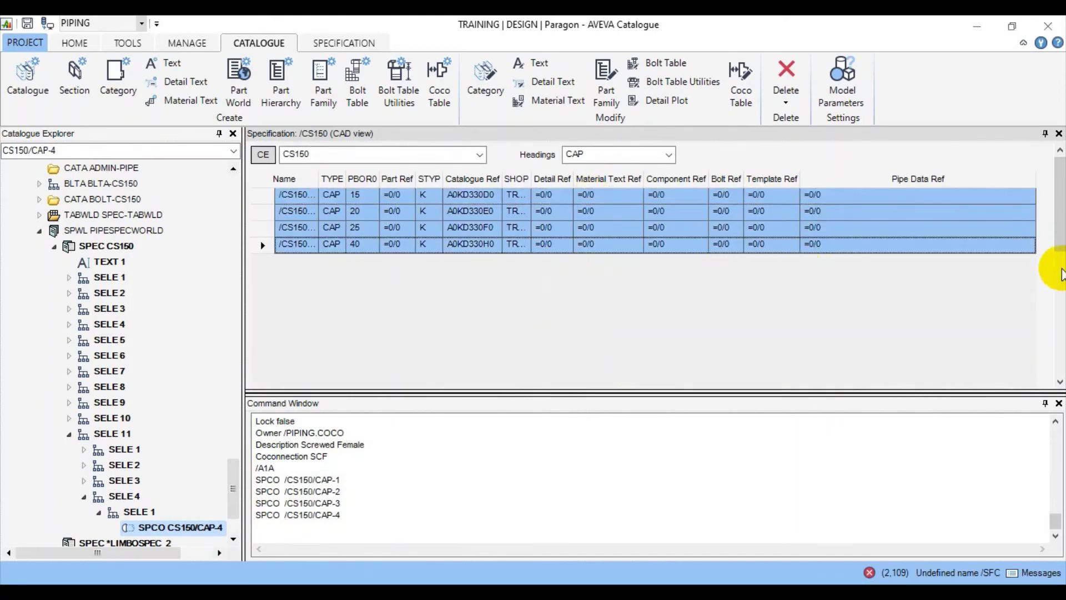
pyautogui.moveTo(1060, 250); pyautogui.dragTo(1061, 350)
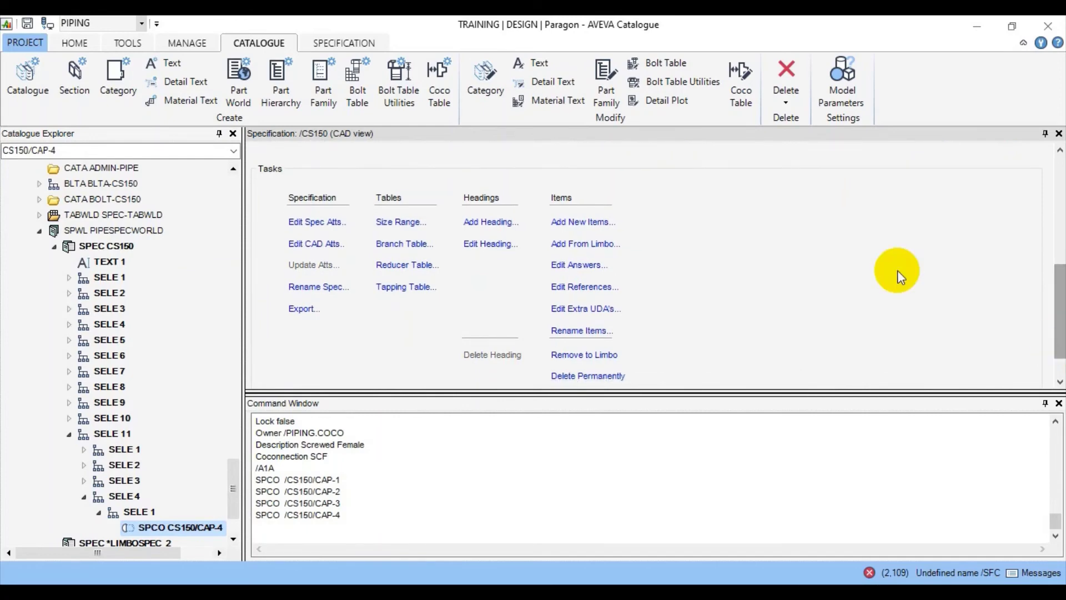
pyautogui.click(594, 288)
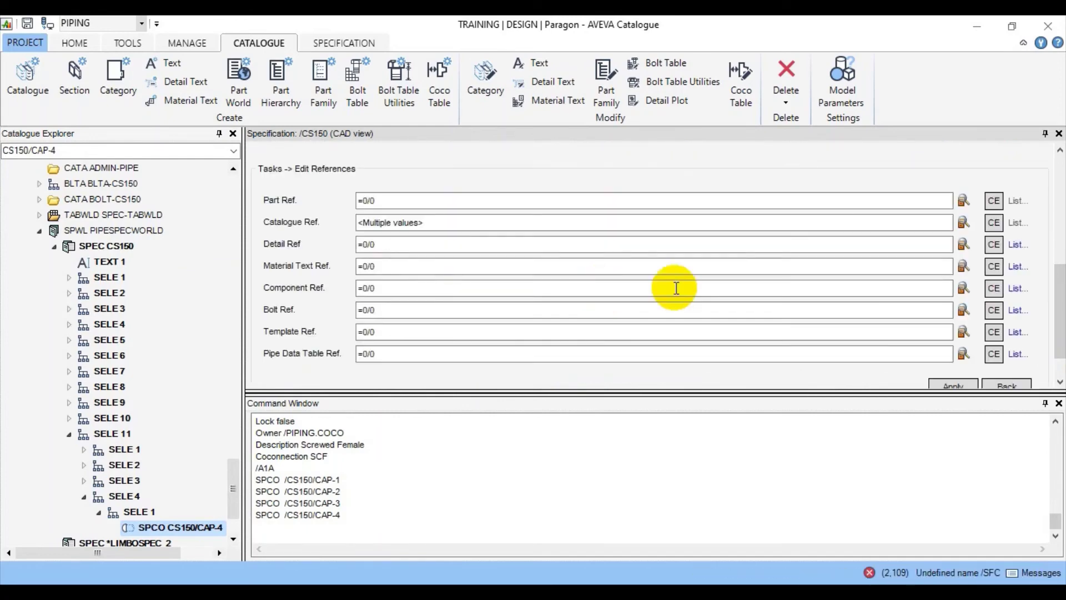
# Step: Set the detail reference of the selected caps to A0KD330-D, filtering the detail texts by owner /A0KD330
pyautogui.click(435, 244)
pyautogui.click(1019, 246)
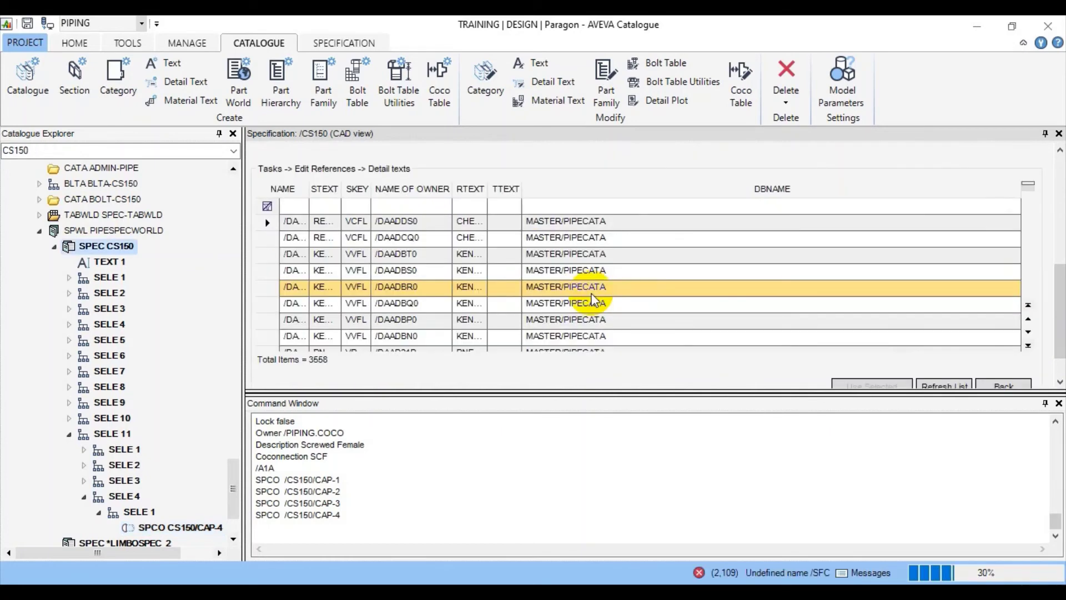
pyautogui.click(403, 206)
pyautogui.write('/')
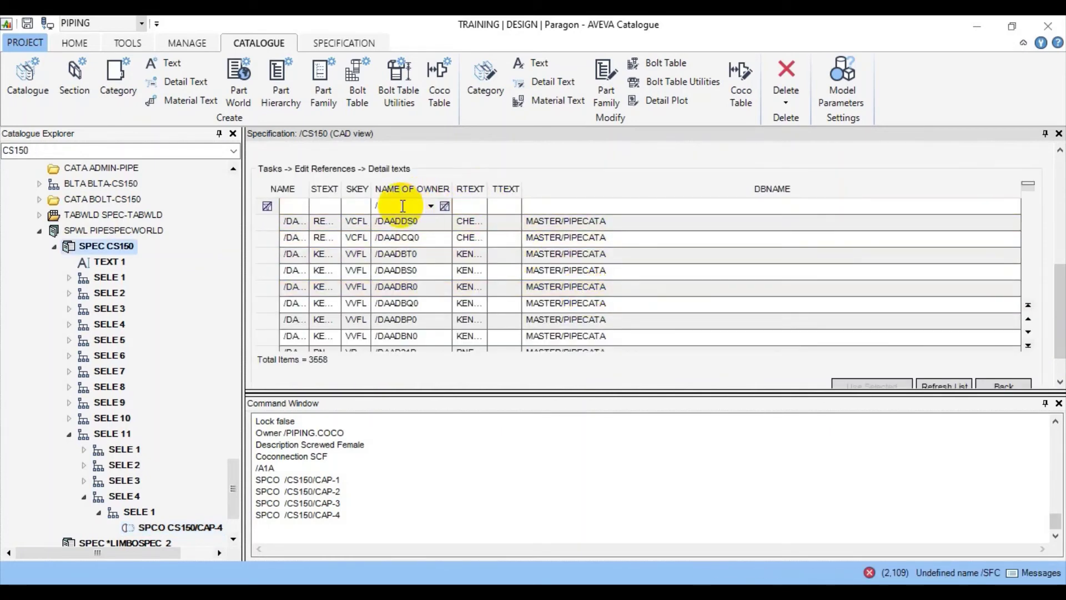
pyautogui.write('A0KD330')
pyautogui.click(404, 218)
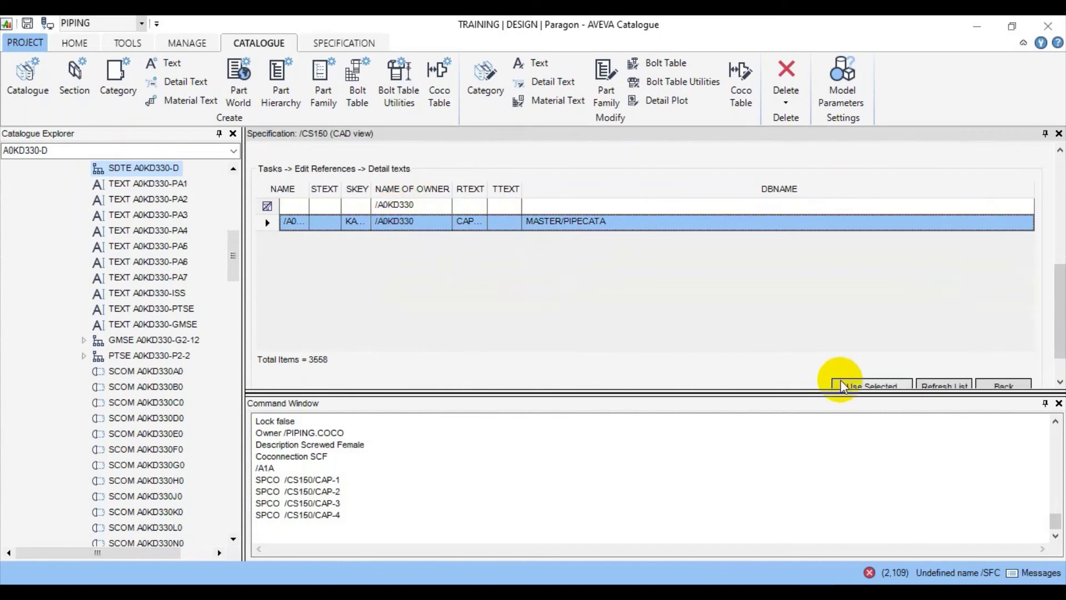
pyautogui.click(870, 384)
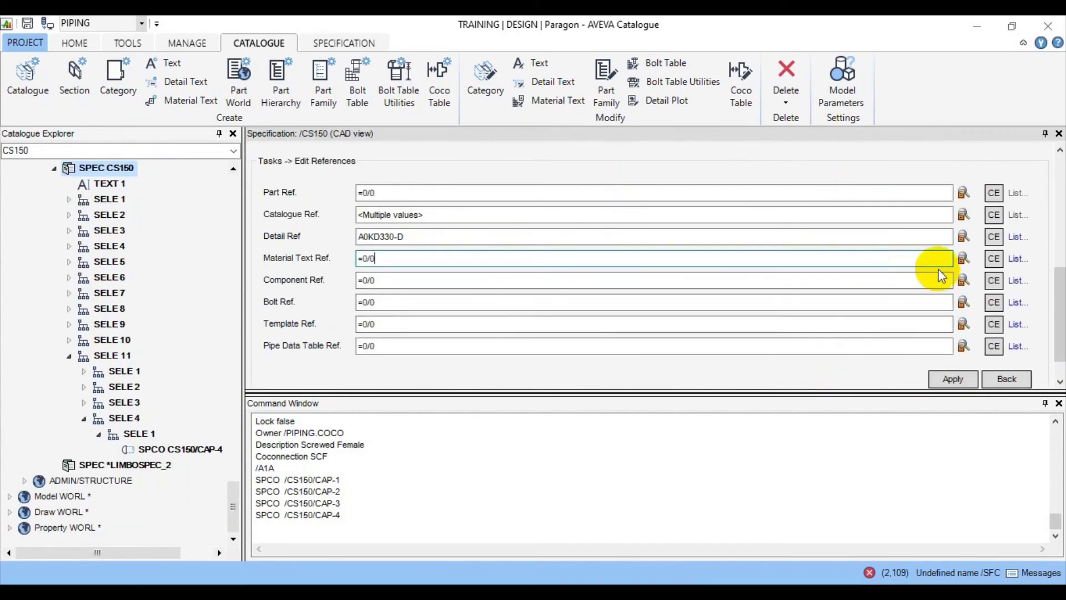
# Step: Set the caps' material text reference to A105N, filtering the material texts by A105, and apply the references
pyautogui.click(1017, 258)
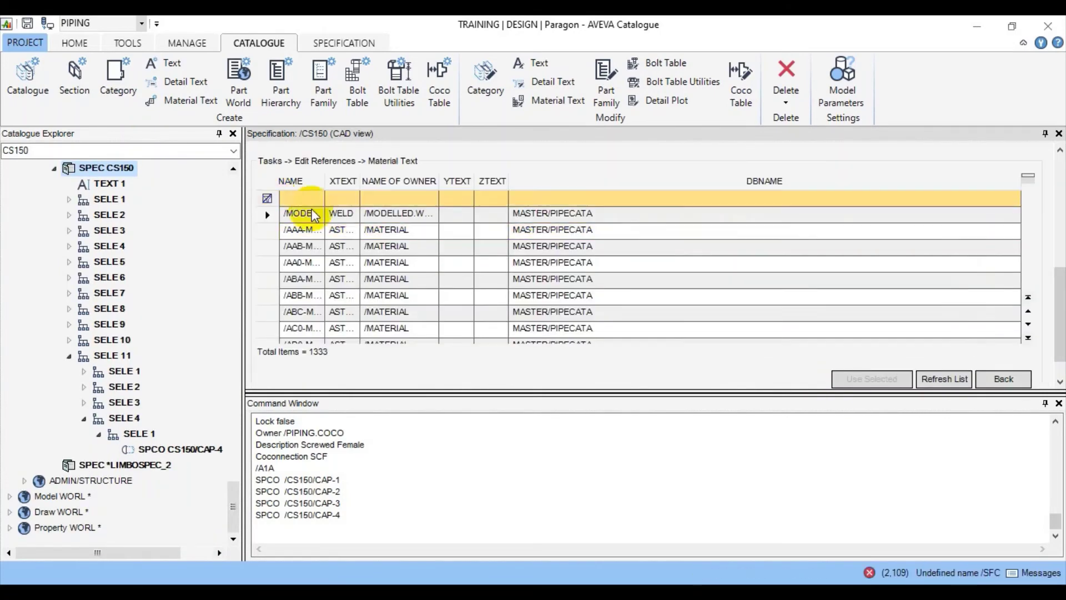
pyautogui.click(358, 197)
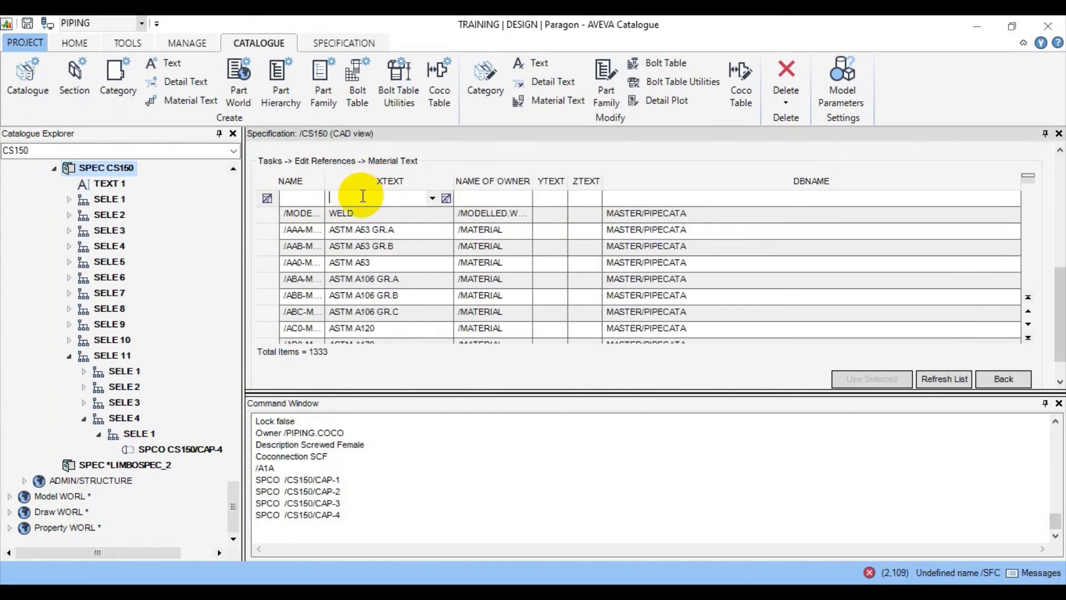
pyautogui.write('A105')
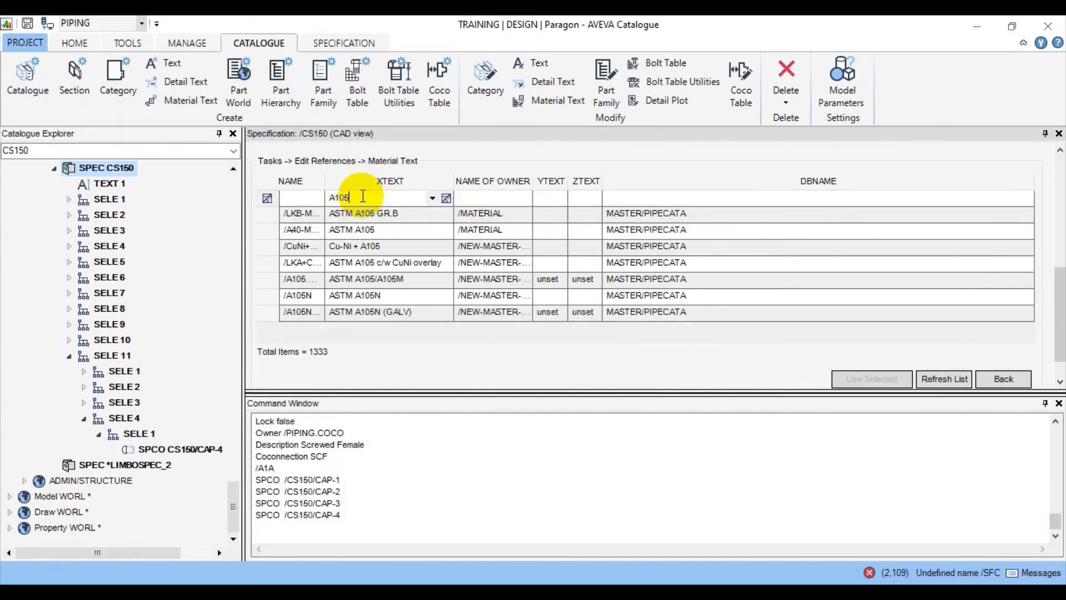
pyautogui.click(398, 294)
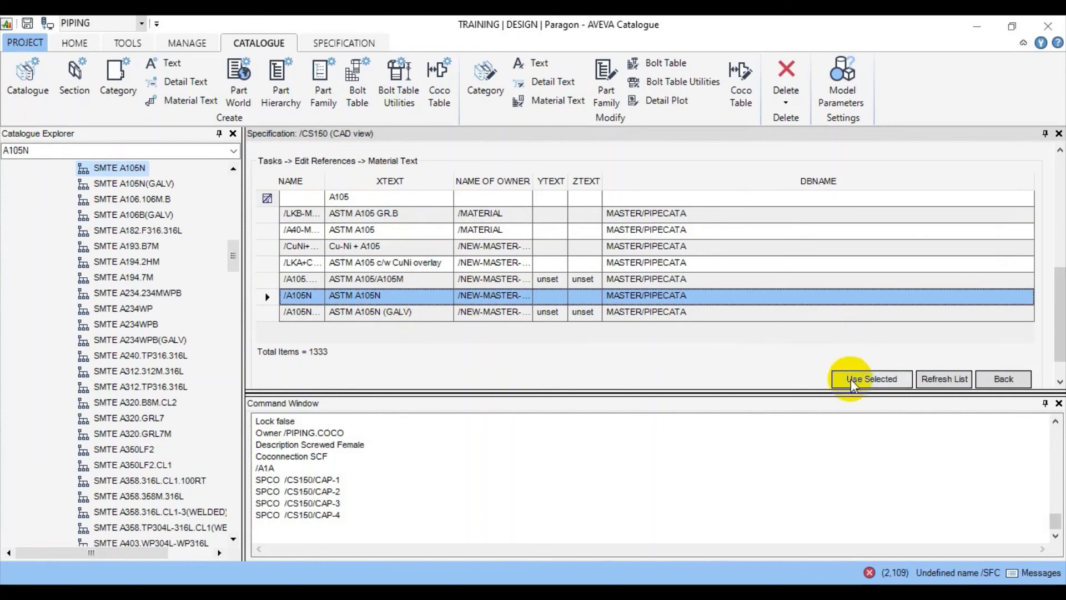
pyautogui.click(871, 379)
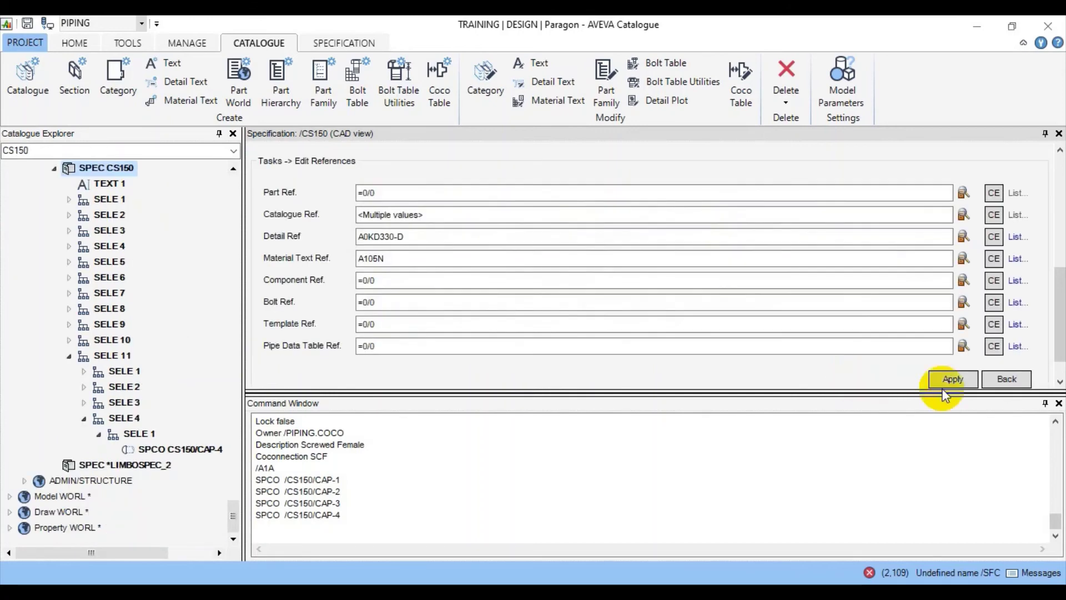
pyautogui.click(1026, 381)
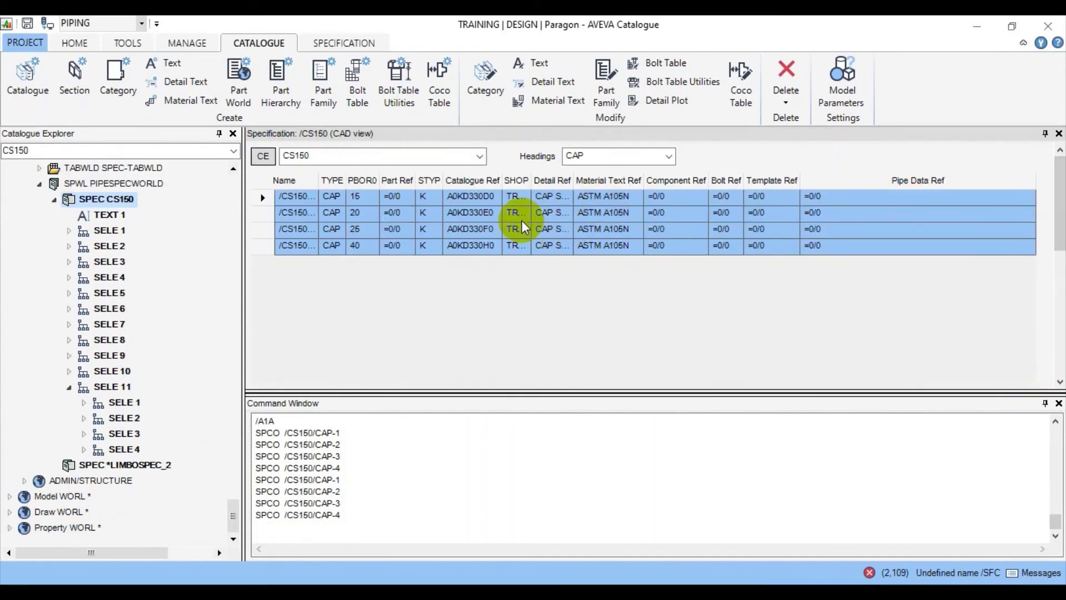
# Step: Inspect the 3D model and parameters of the size 25 cap's catalogue component, and close the model view
pyautogui.click(444, 228)
pyautogui.rightClick(444, 229)
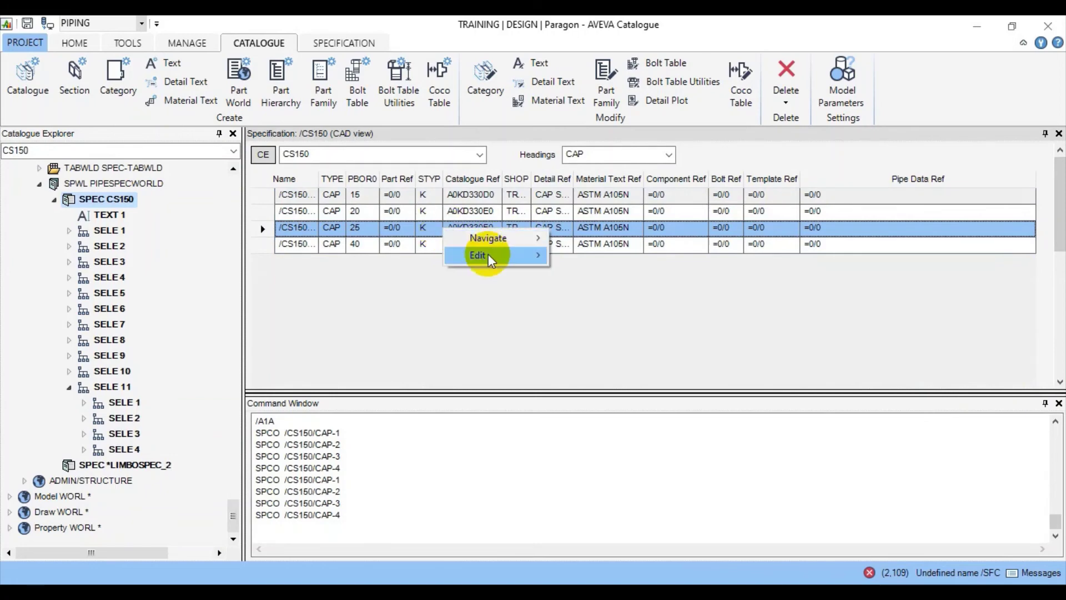
pyautogui.moveTo(489, 257)
pyautogui.click(600, 273)
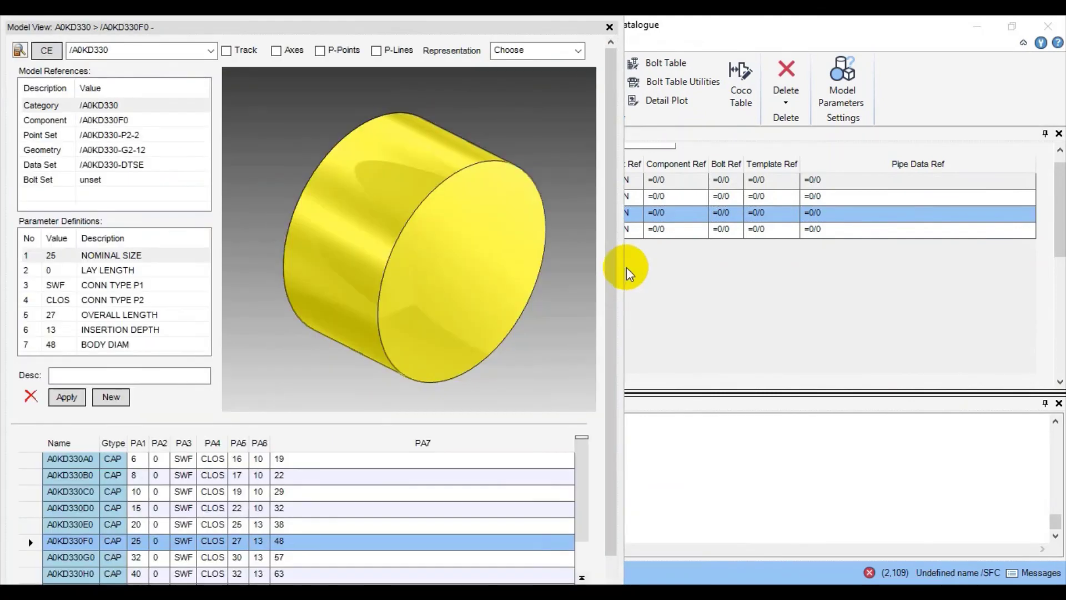
pyautogui.moveTo(473, 286); pyautogui.dragTo(462, 327, button='middle')
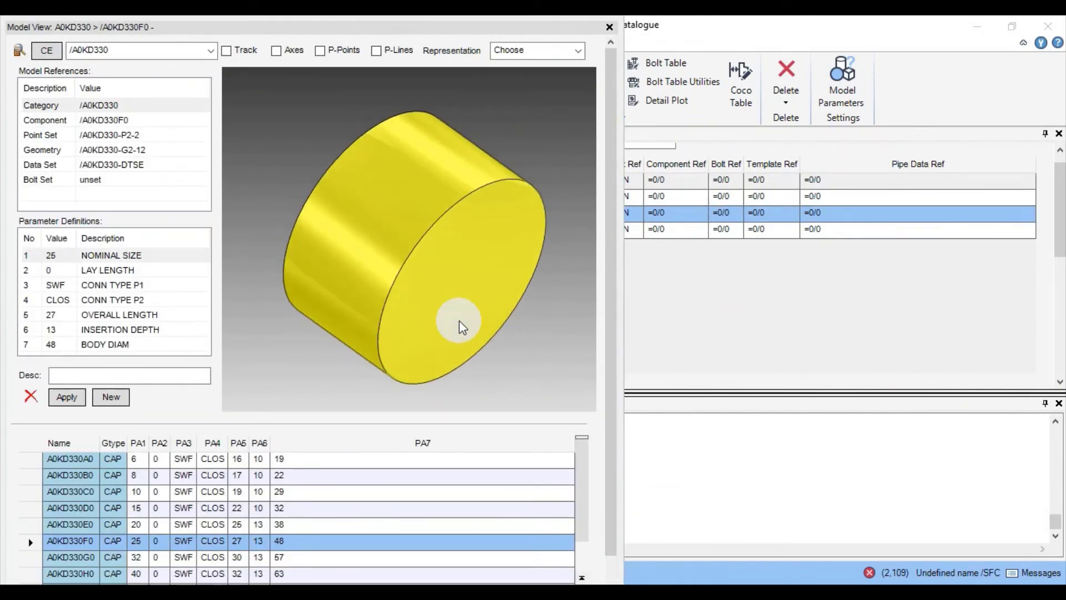
pyautogui.click(609, 26)
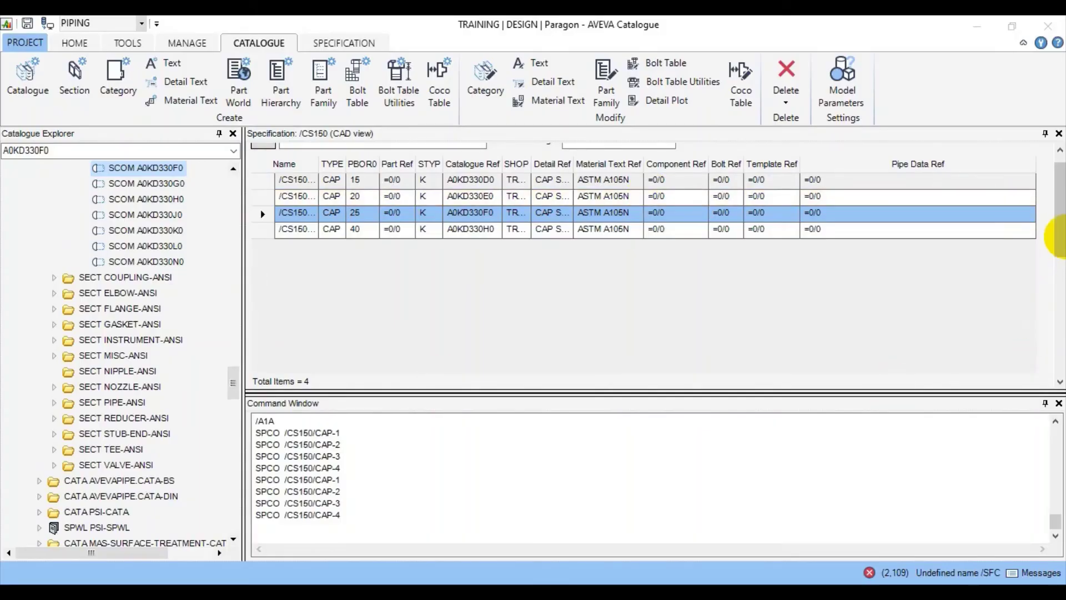
# Step: Start adding new items under the CAP heading and search the catalogue for CATE elements with CSTA like *ANSI*
pyautogui.click(1057, 294)
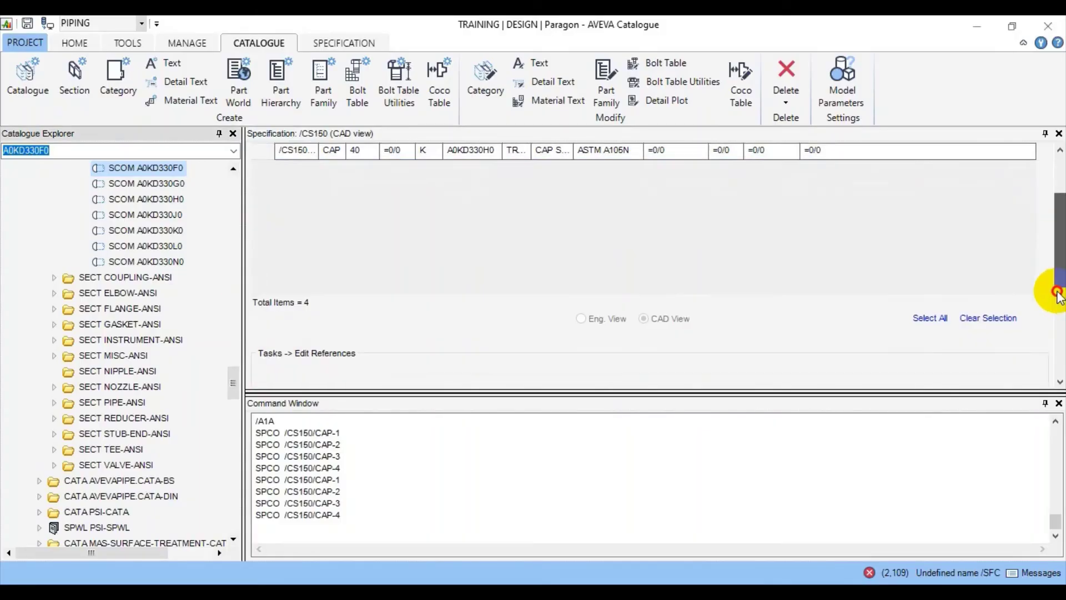
pyautogui.moveTo(1057, 294); pyautogui.dragTo(1017, 352)
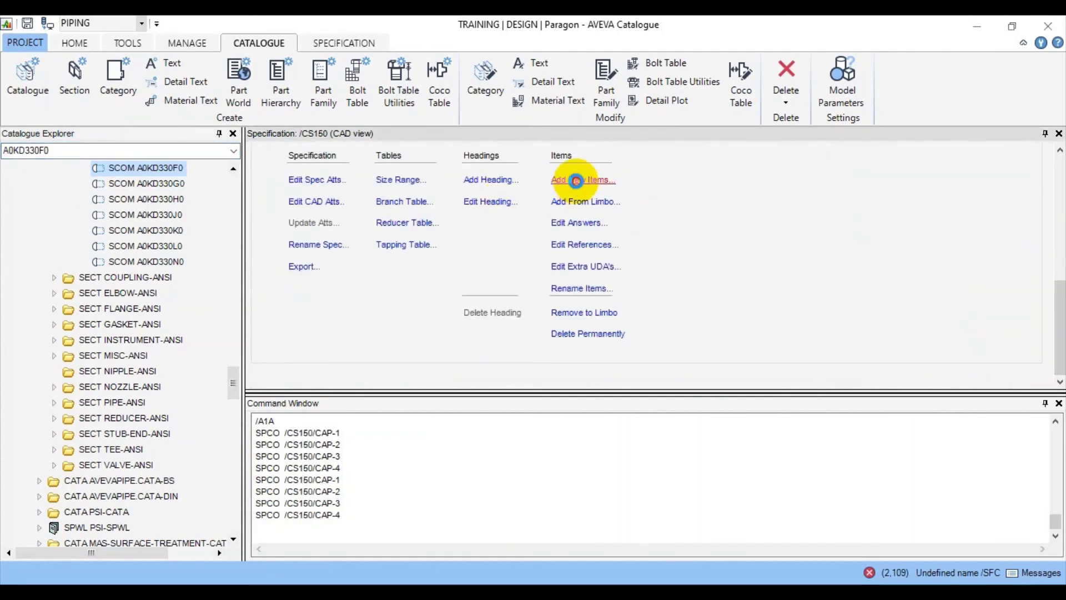
pyautogui.click(575, 181)
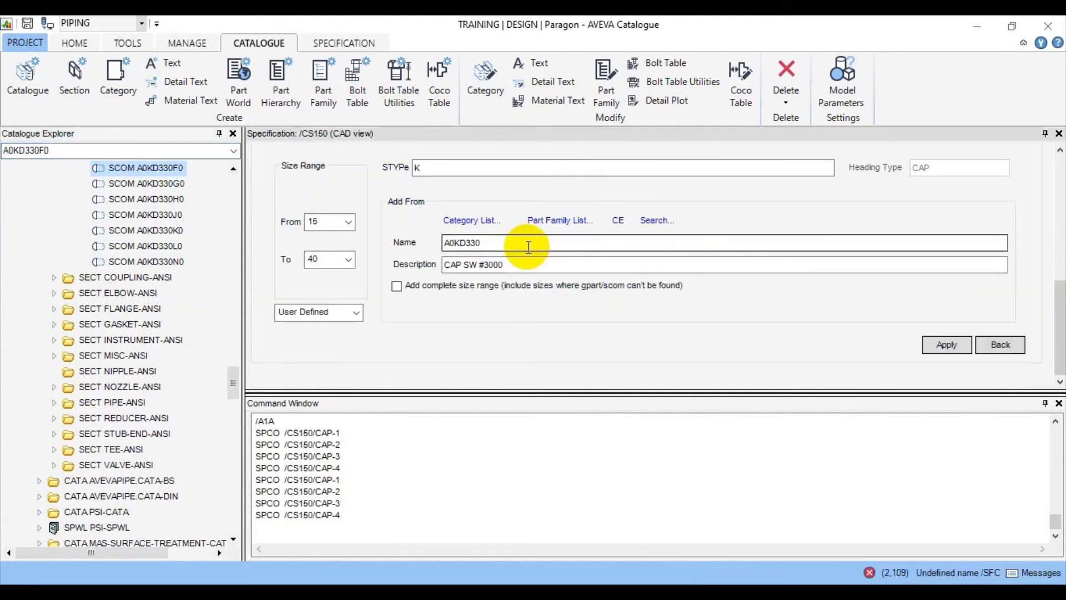
pyautogui.click(651, 223)
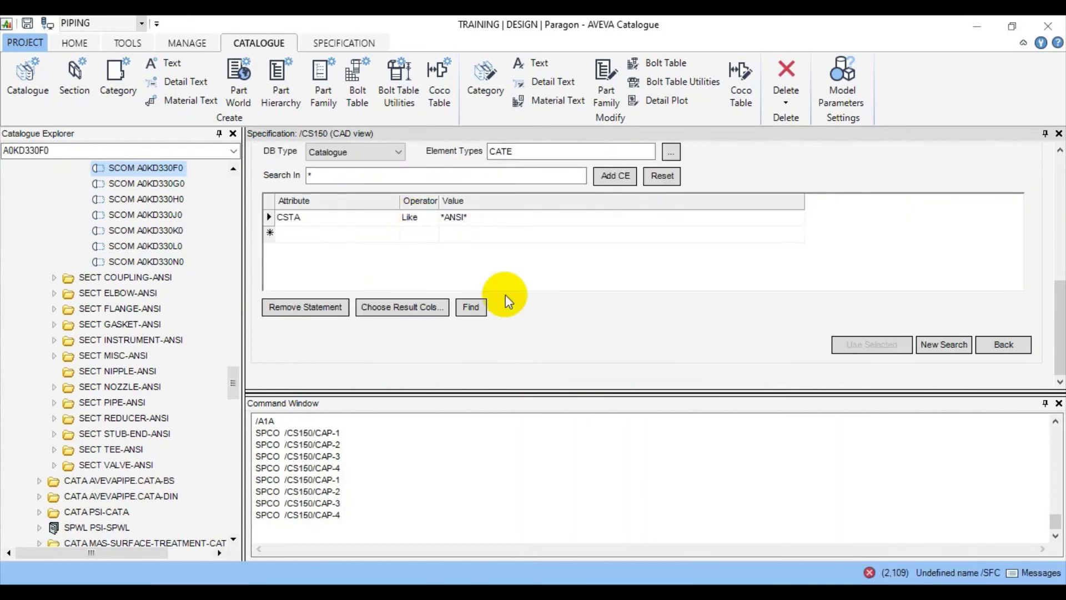
pyautogui.click(476, 305)
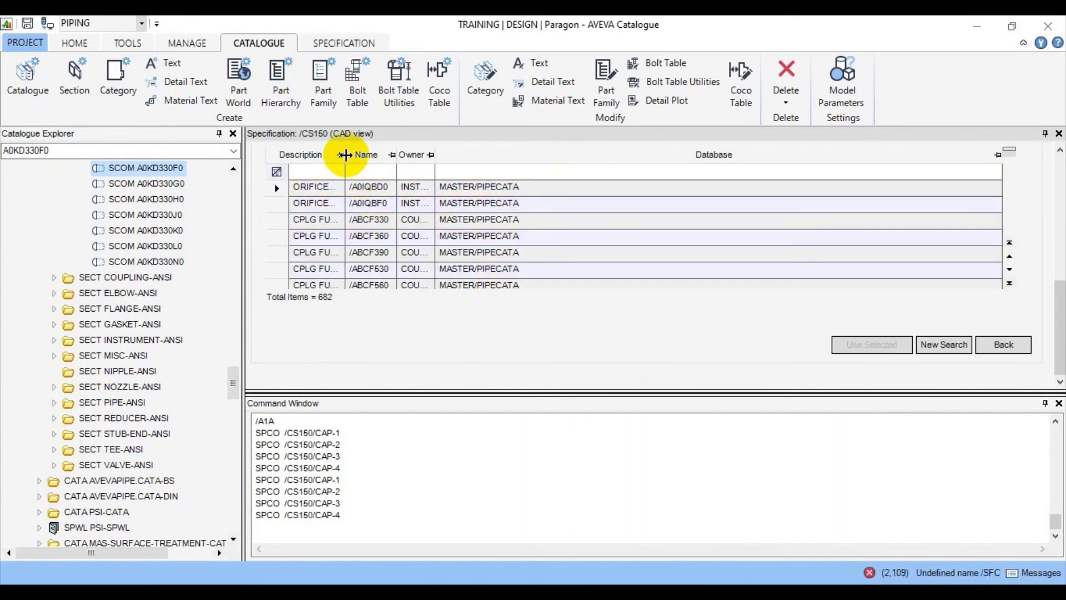
# Step: Filter the found categories' descriptions by CAP and use CAP NPT #3000 (A0KD530) as the source
pyautogui.moveTo(345, 155); pyautogui.dragTo(519, 153)
pyautogui.click(399, 176)
pyautogui.write('C')
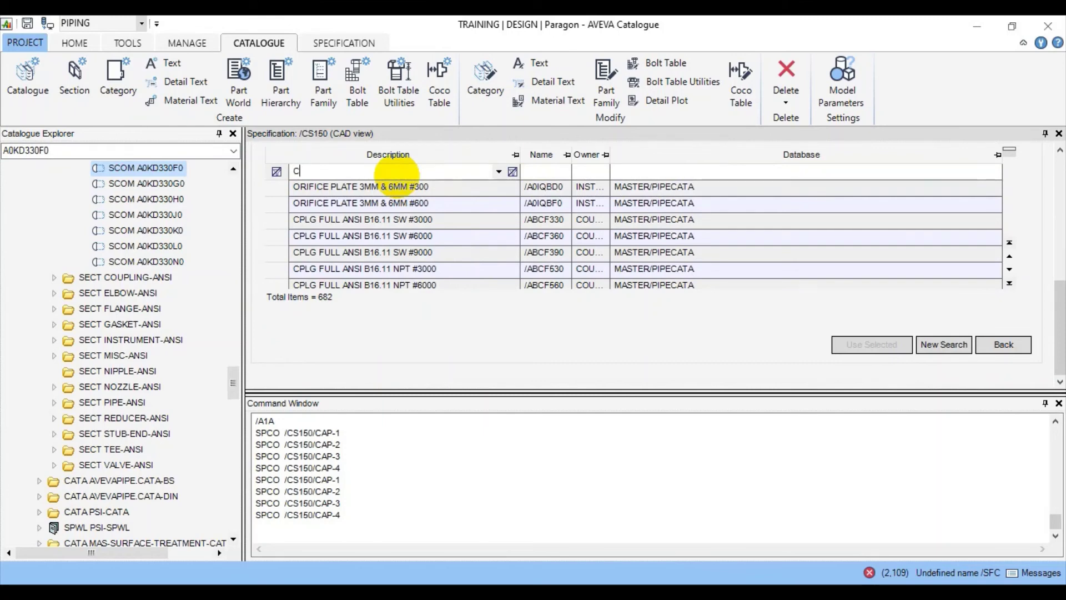
pyautogui.write('AP')
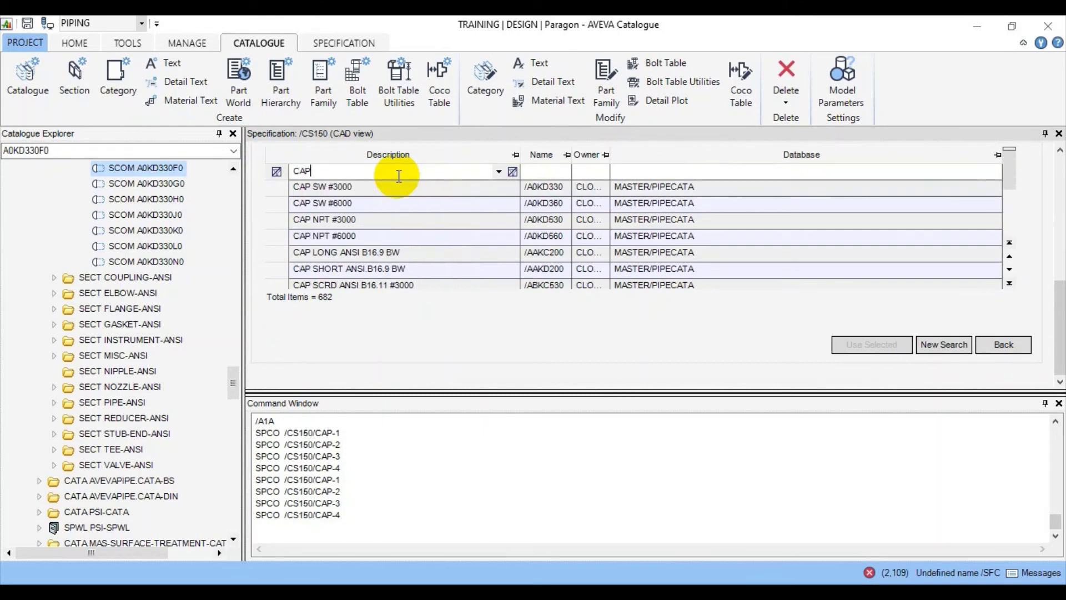
pyautogui.click(338, 218)
pyautogui.click(852, 346)
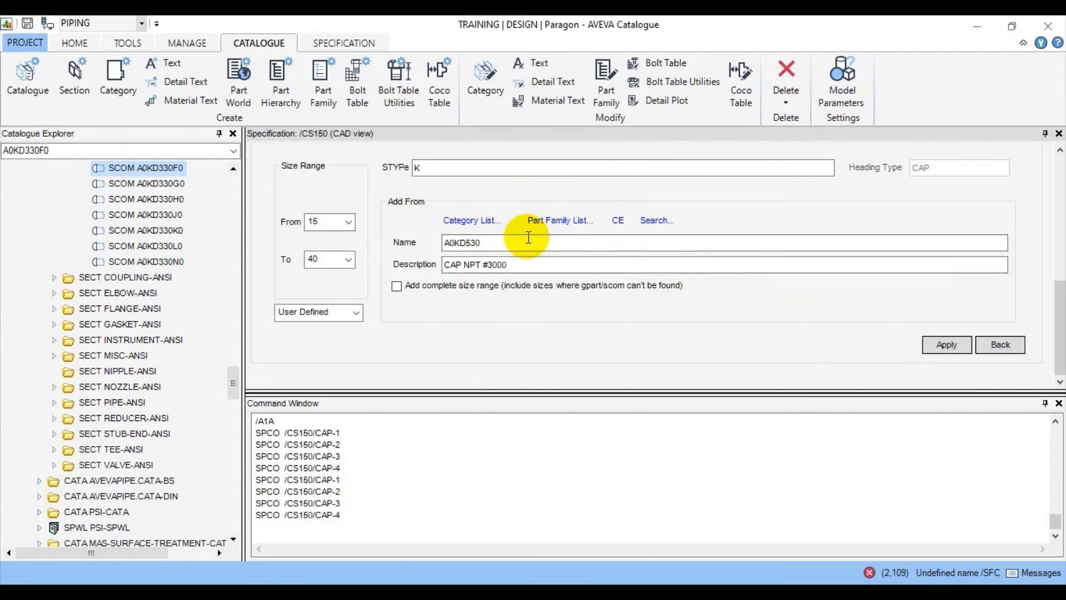
# Step: Set the STYPe to KNPT, add the NPT caps for sizes 15 to 40 and leave the add-items form
pyautogui.click(465, 171)
pyautogui.write('K')
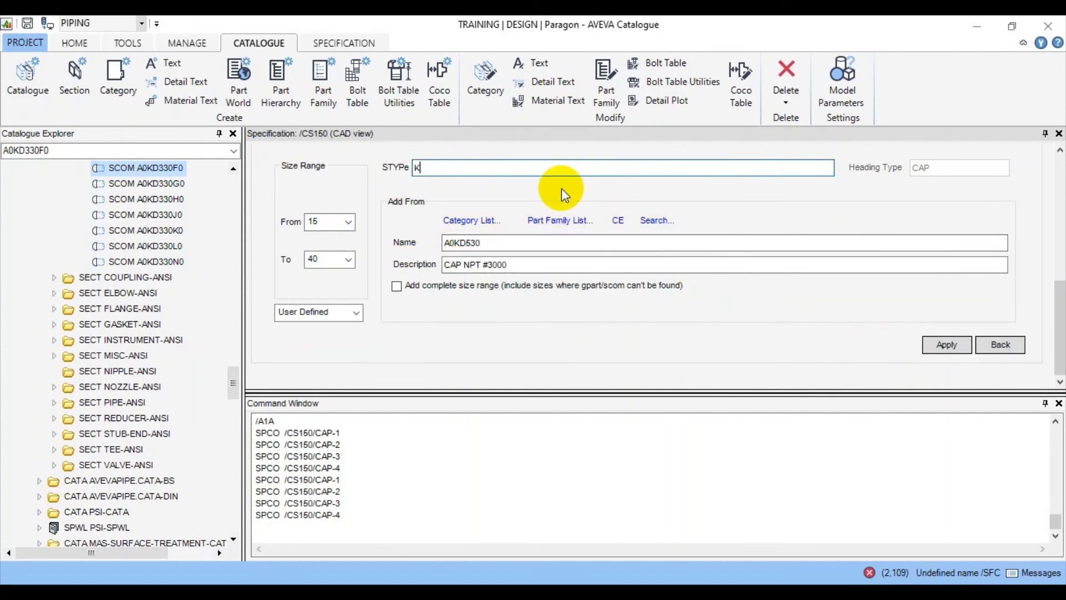
pyautogui.write('NPT')
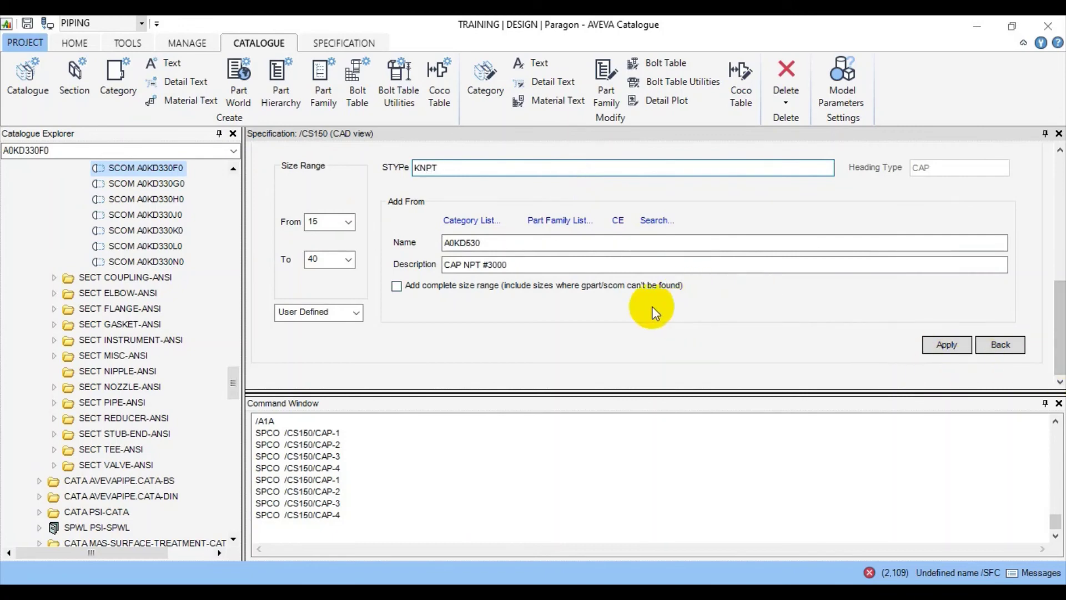
pyautogui.click(947, 344)
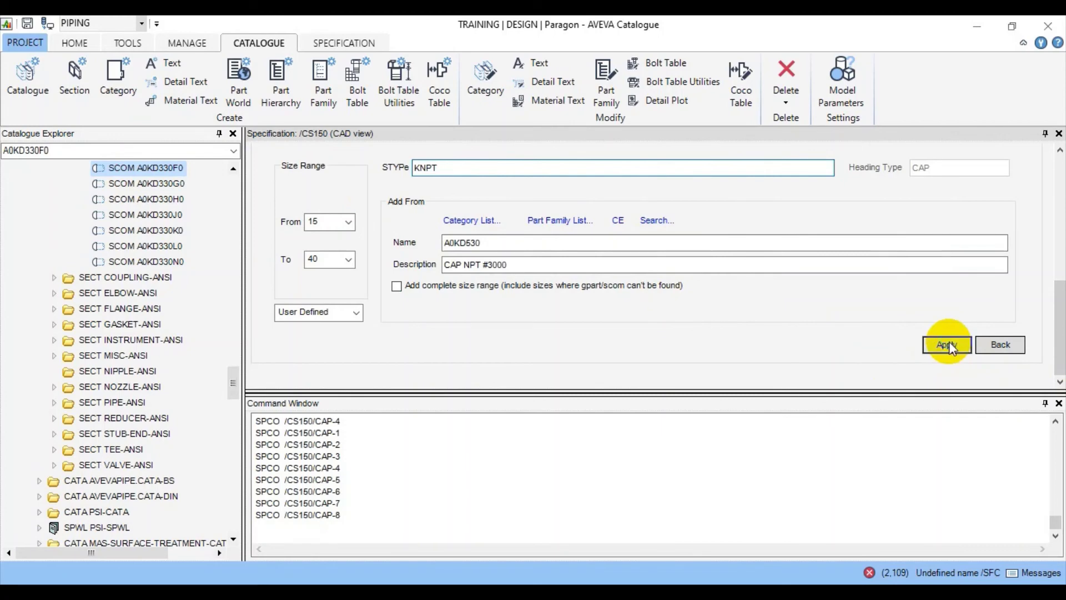
pyautogui.click(1001, 344)
# Step: Sort the CAP items by material text reference, select the four KNPT caps and open their references for editing
pyautogui.moveTo(1061, 338); pyautogui.dragTo(1049, 205)
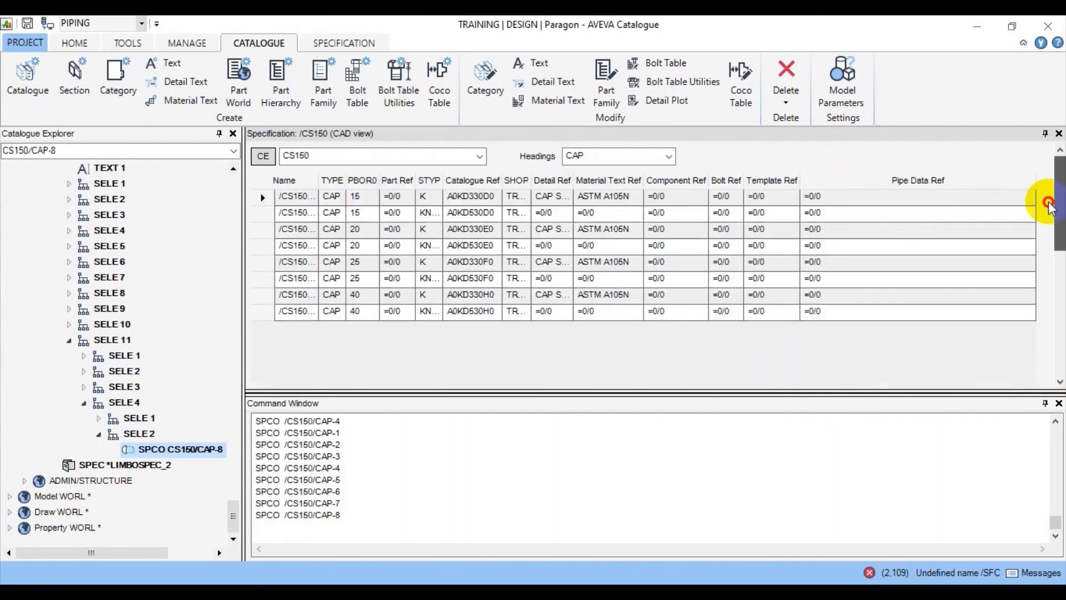
pyautogui.click(628, 179)
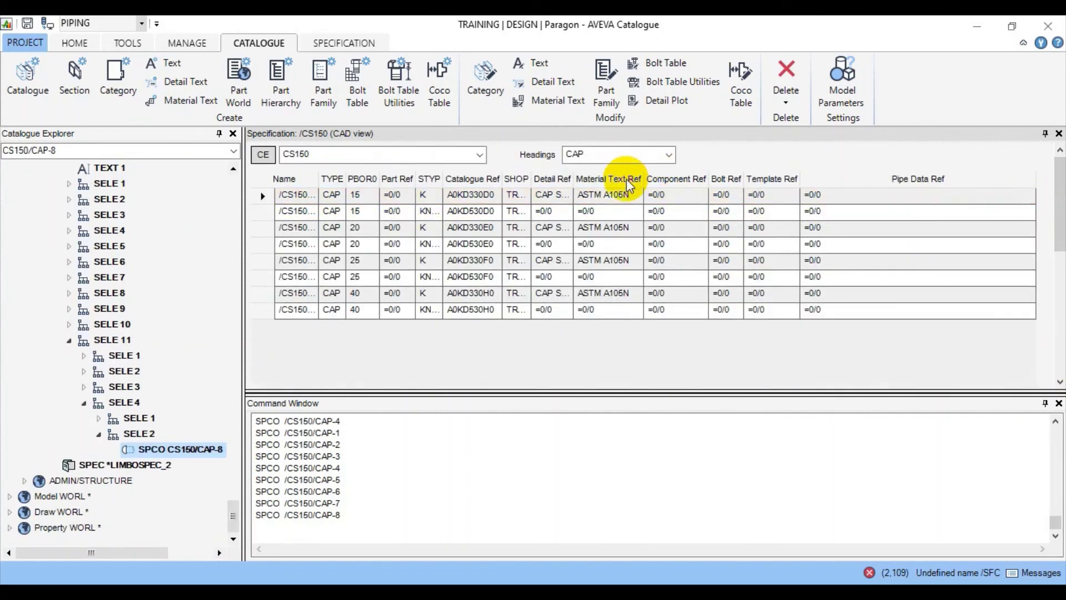
pyautogui.click(635, 197)
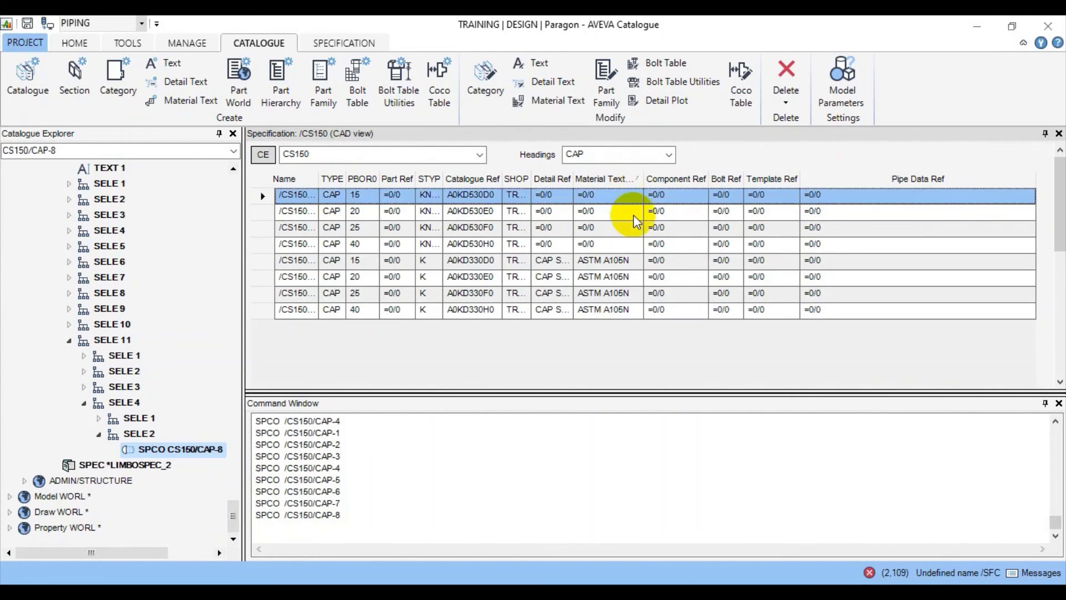
pyautogui.keyDown('shift'); pyautogui.click(626, 244); pyautogui.keyUp('shift')
pyautogui.moveTo(1056, 303); pyautogui.dragTo(1049, 352)
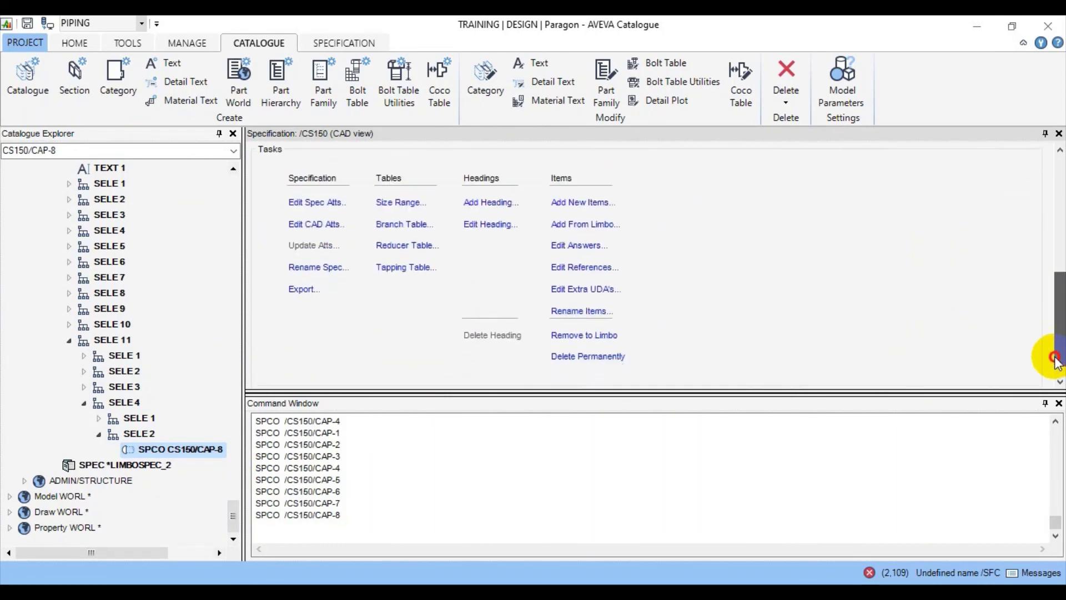
pyautogui.click(584, 254)
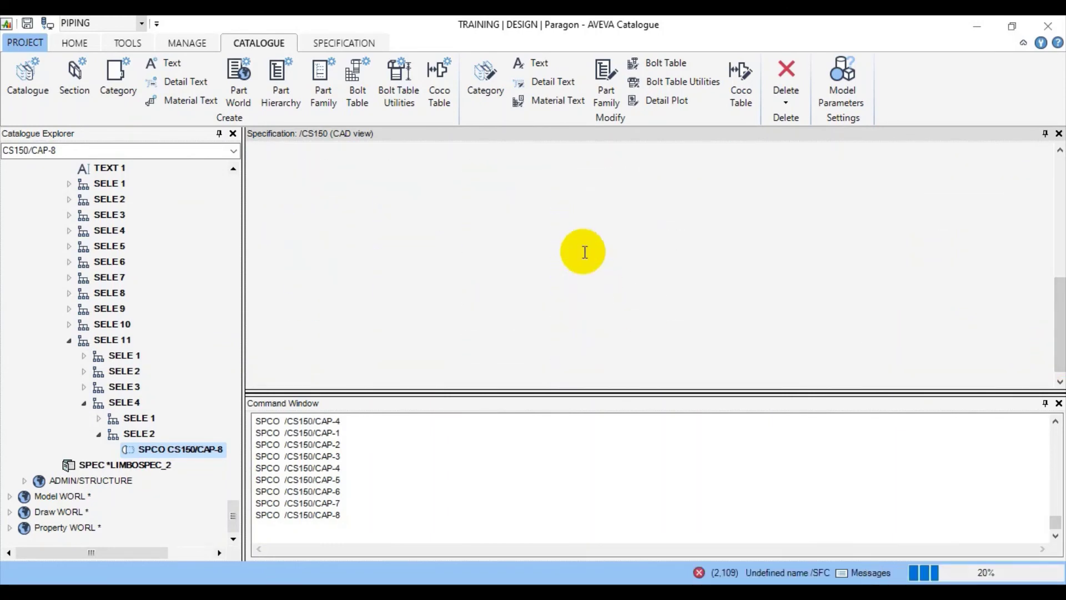
# Step: Filter the detail text list by CAP and assign CAP NPT #3000 (A0KD530-D) as the selected KNPT caps' detail reference
pyautogui.click(825, 209)
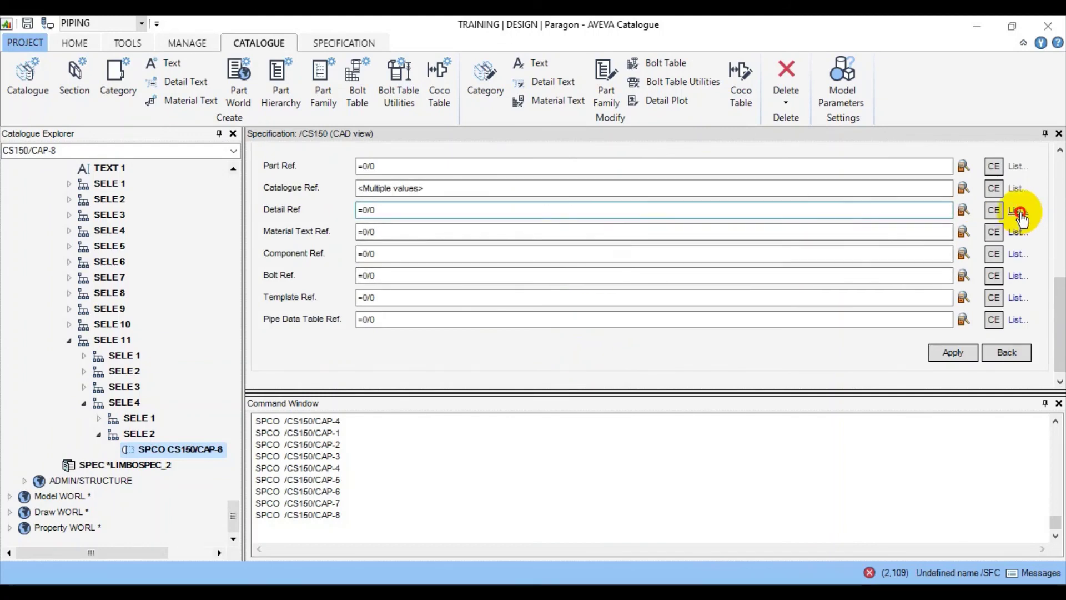
pyautogui.click(1019, 211)
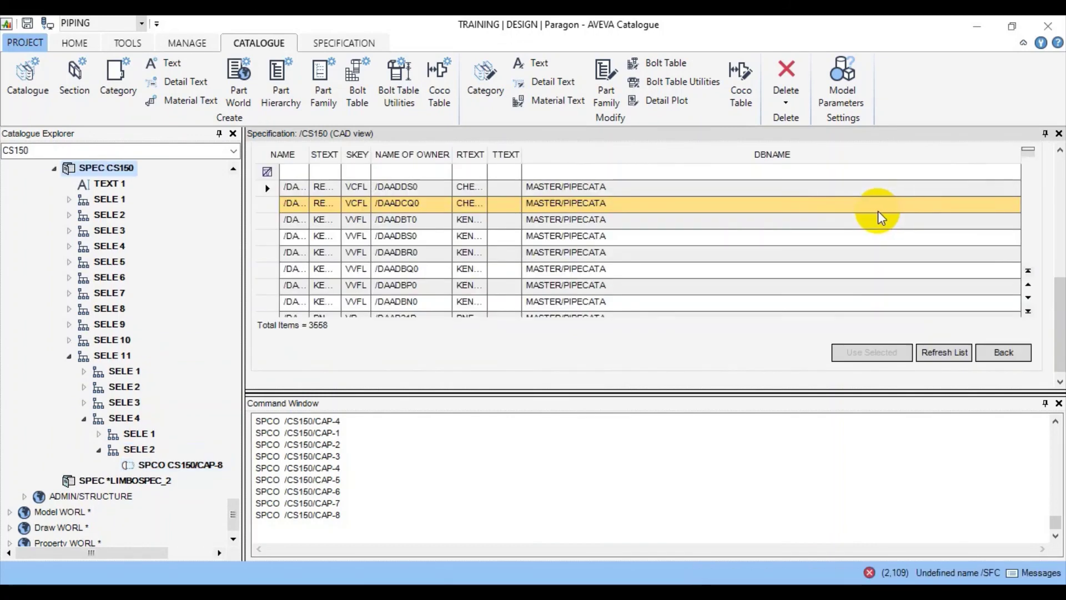
pyautogui.click(370, 155)
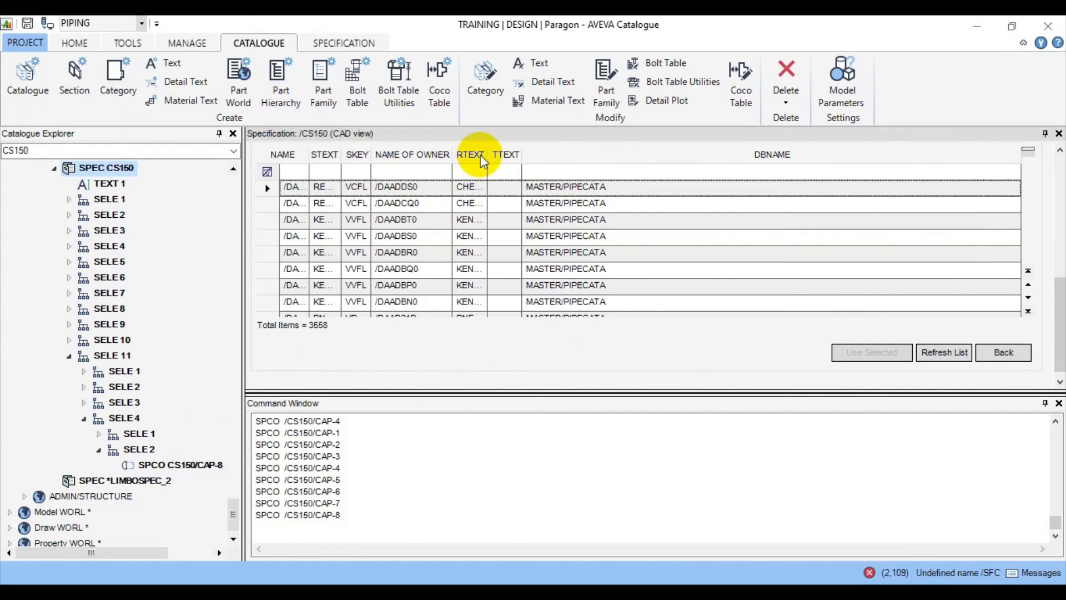
pyautogui.moveTo(487, 154); pyautogui.dragTo(650, 154)
pyautogui.click(527, 169)
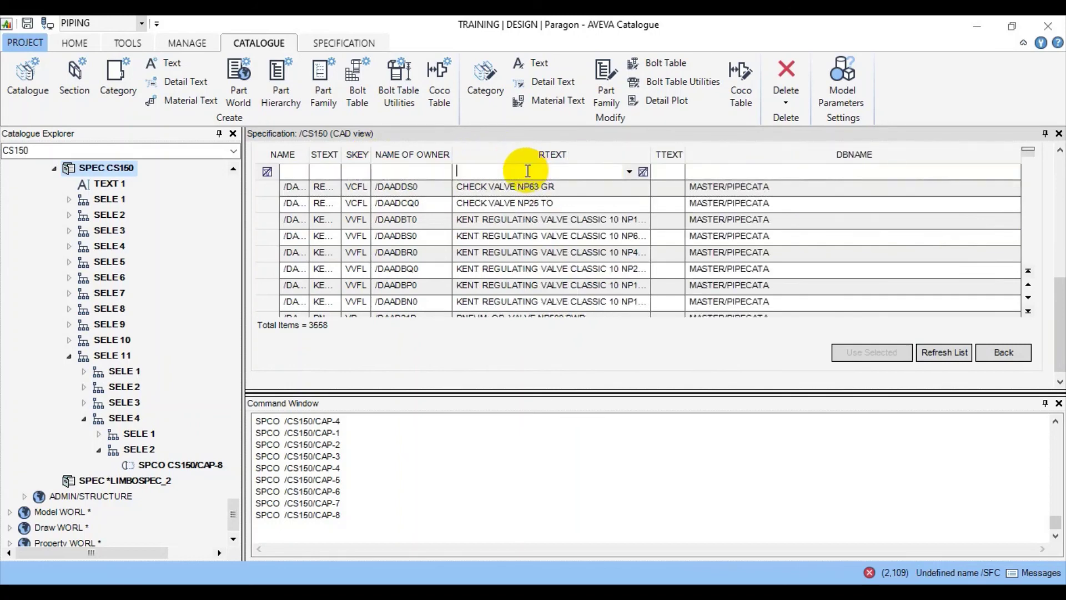
pyautogui.write('CAP')
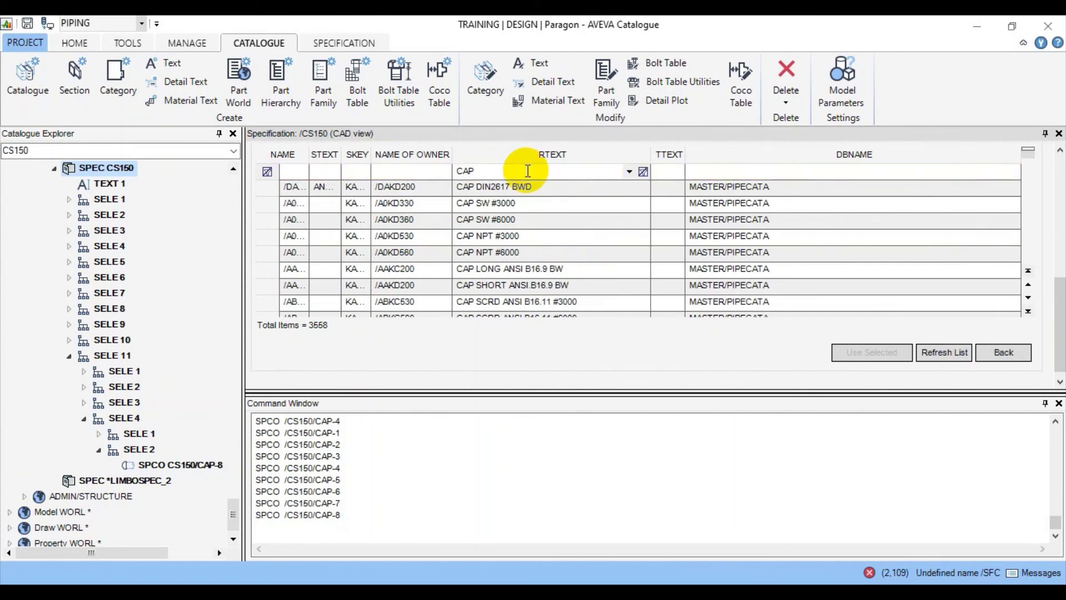
pyautogui.click(530, 234)
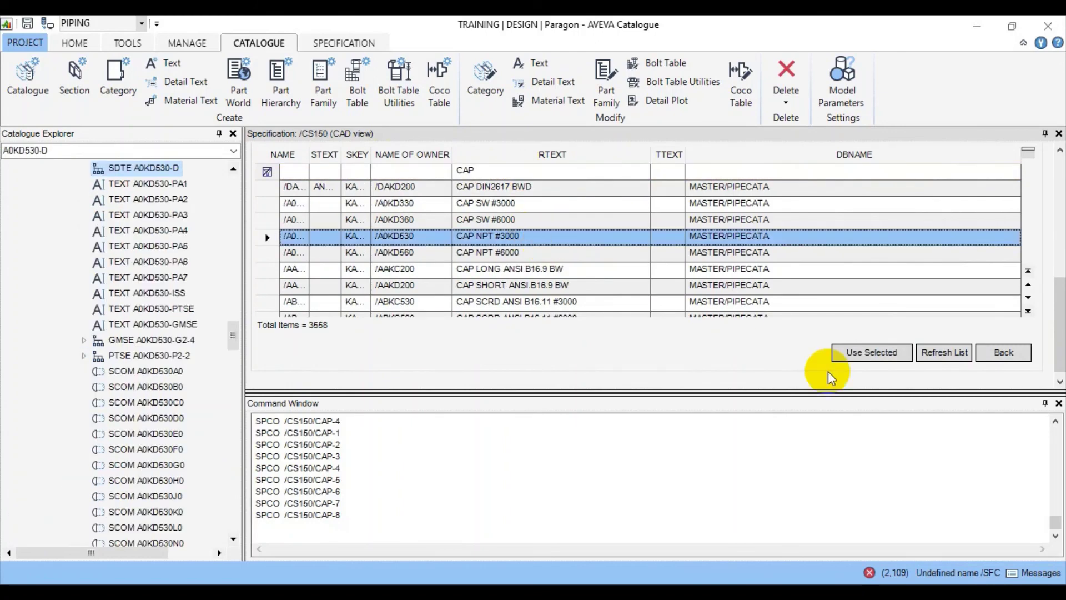
pyautogui.click(875, 355)
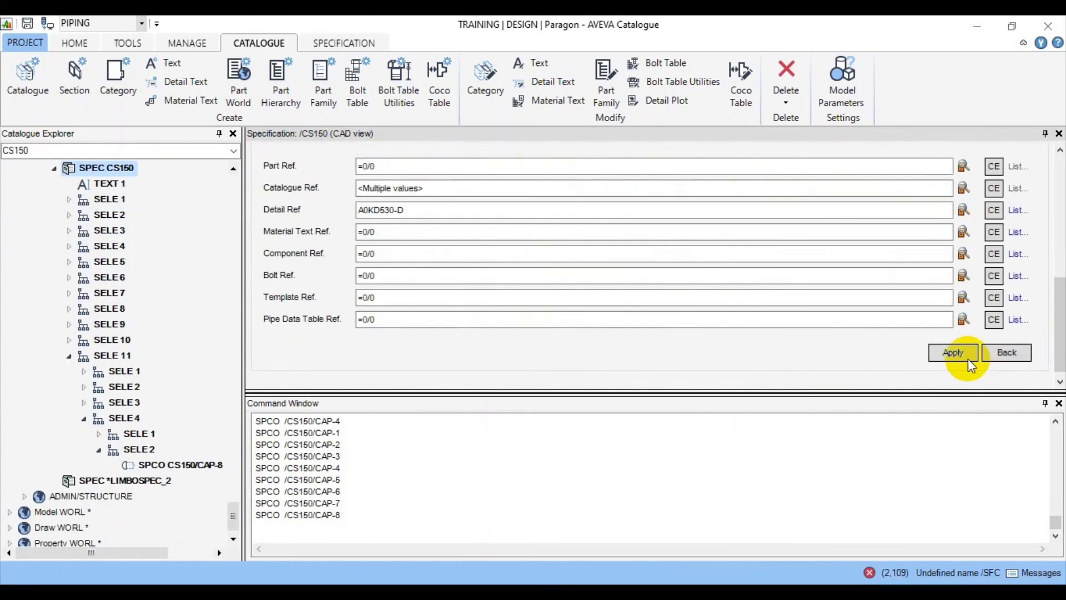
# Step: Filter the material texts by A105, assign ASTM A105N as the material text reference and apply the references to the KNPT caps
pyautogui.click(1015, 233)
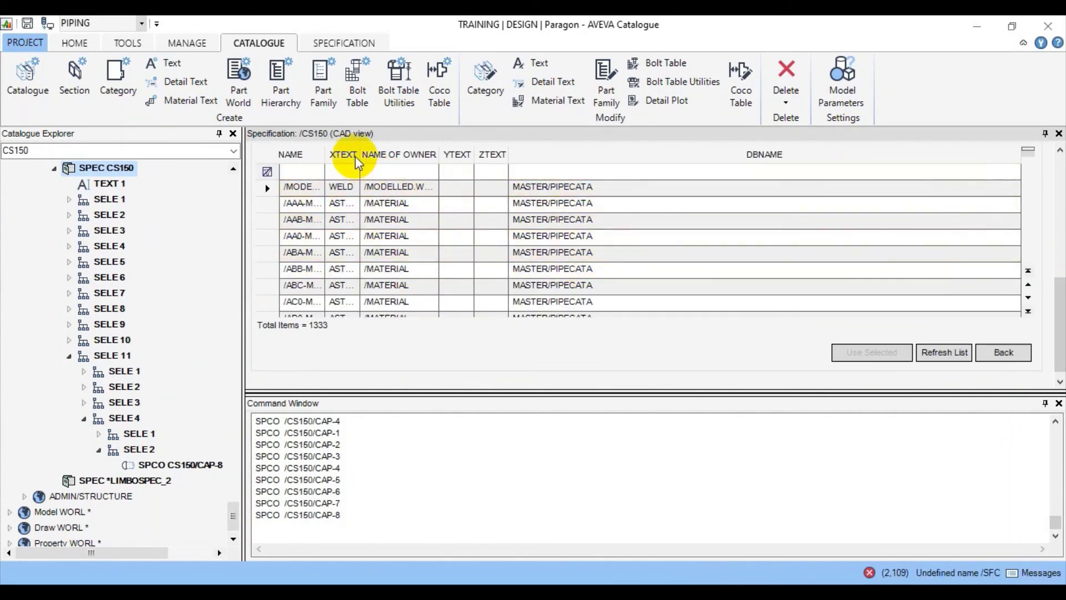
pyautogui.moveTo(359, 151); pyautogui.dragTo(431, 152)
pyautogui.click(358, 172)
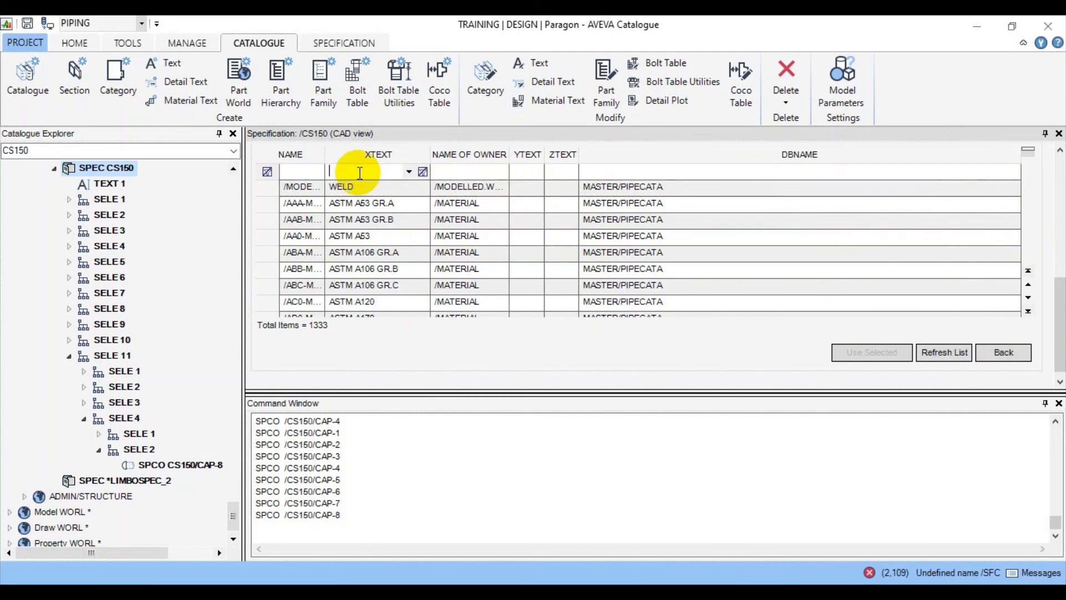
pyautogui.write('A10')
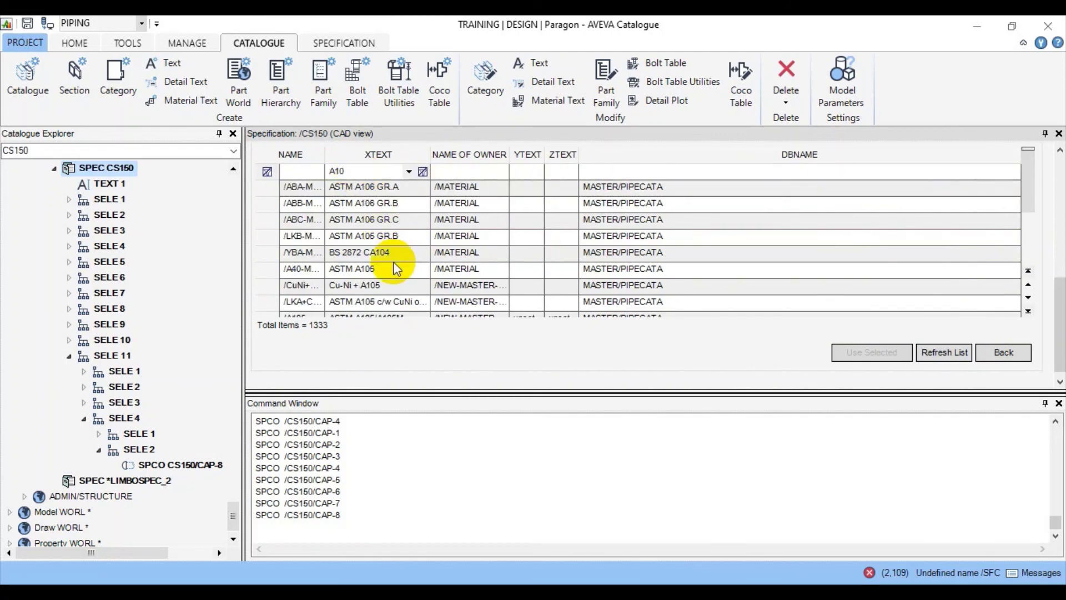
pyautogui.write('5')
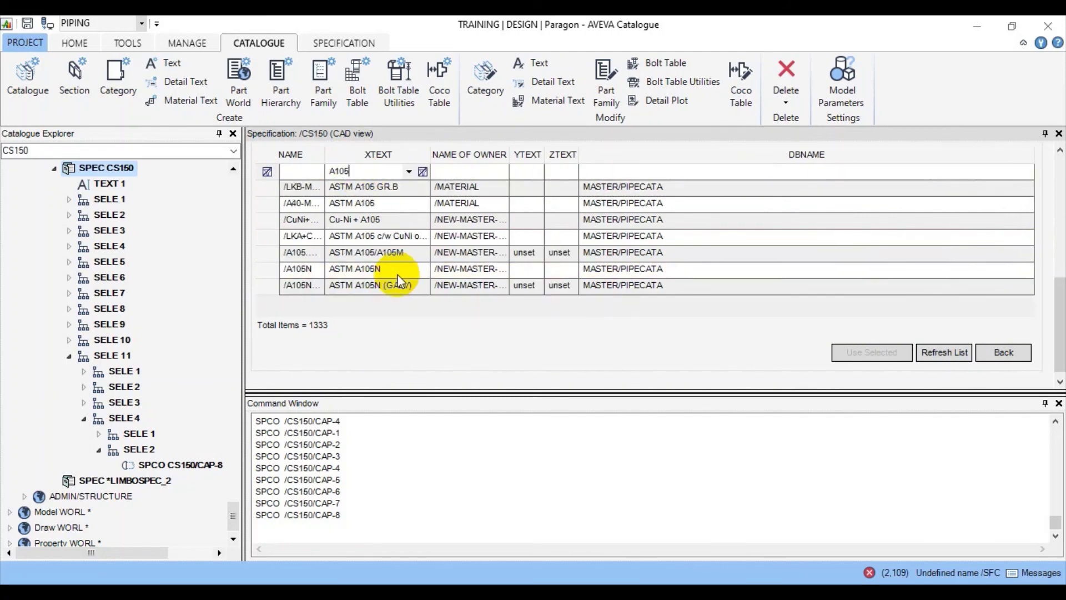
pyautogui.click(398, 271)
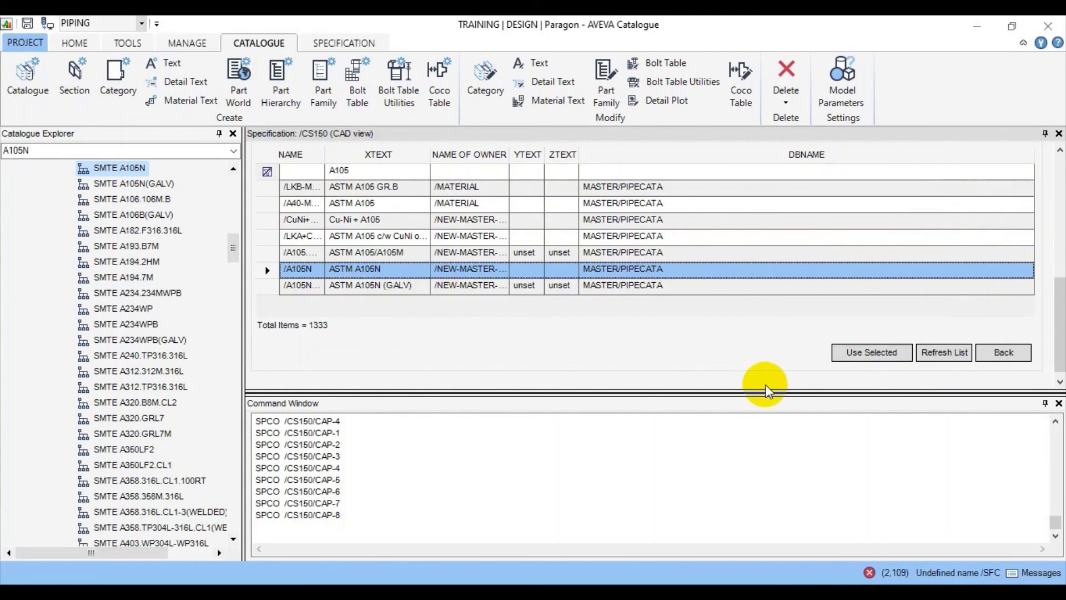
pyautogui.click(888, 355)
pyautogui.click(953, 352)
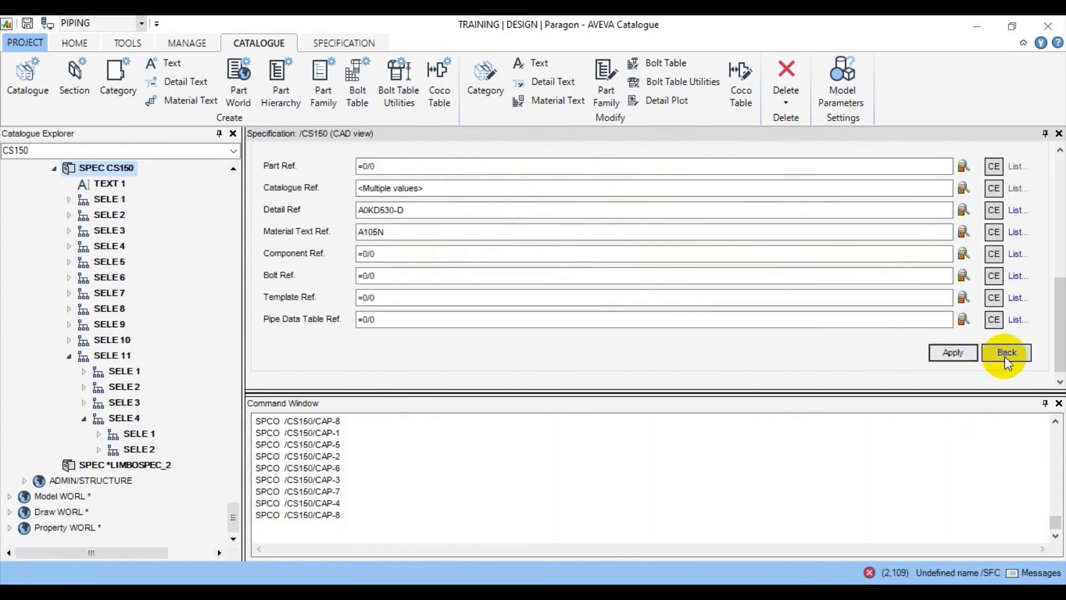
pyautogui.click(1006, 352)
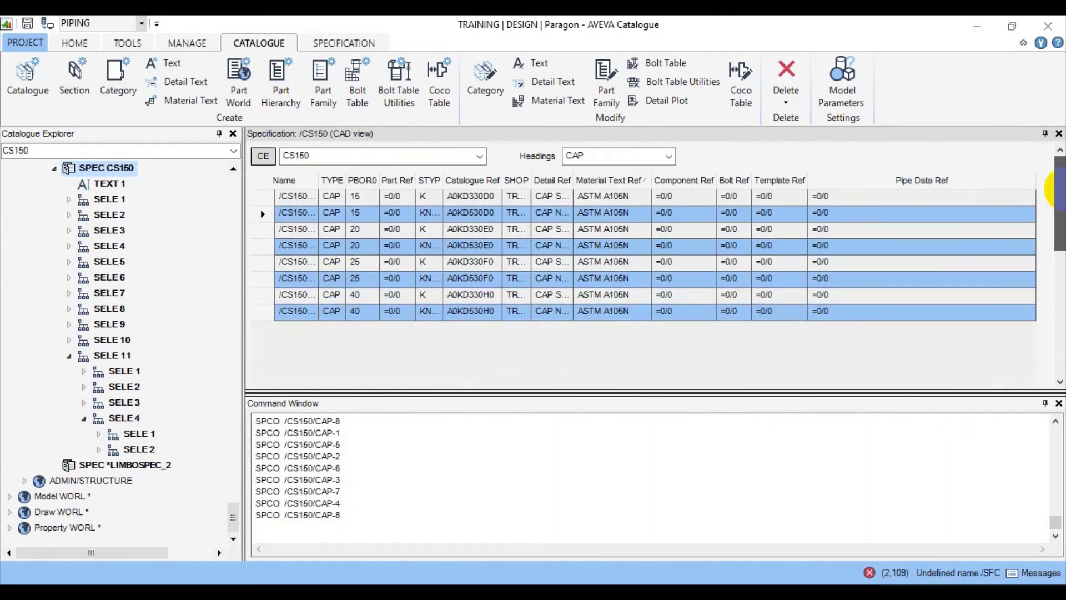
# Step: Sort the CAP items by STYP and change the STYP answer of the four socket-weld caps from sizes 15 to 40 to KSW
pyautogui.click(431, 181)
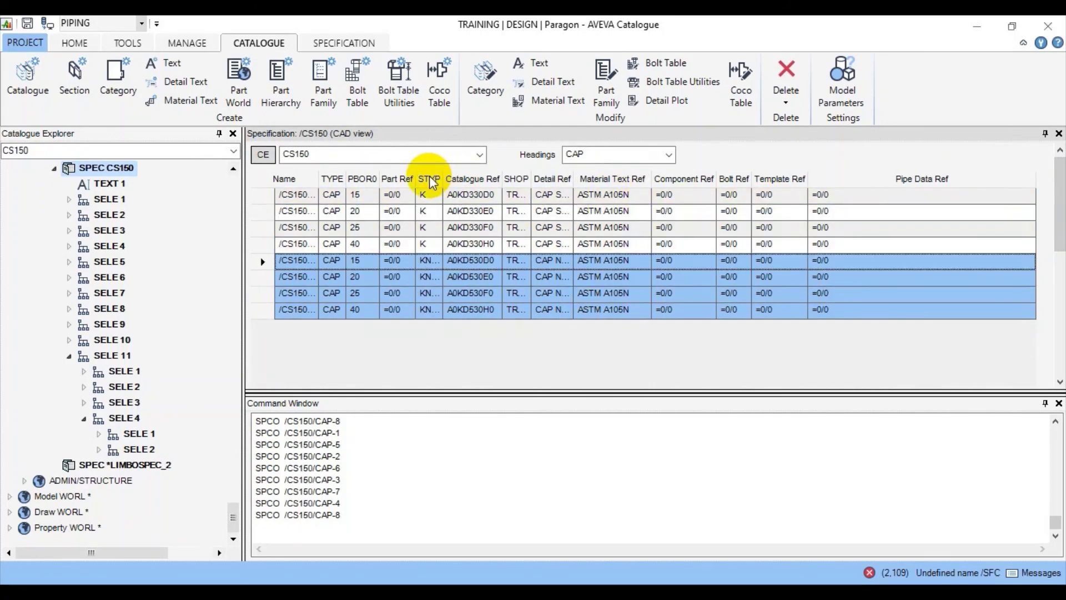
pyautogui.keyDown('shift'); pyautogui.click(439, 248); pyautogui.keyUp('shift')
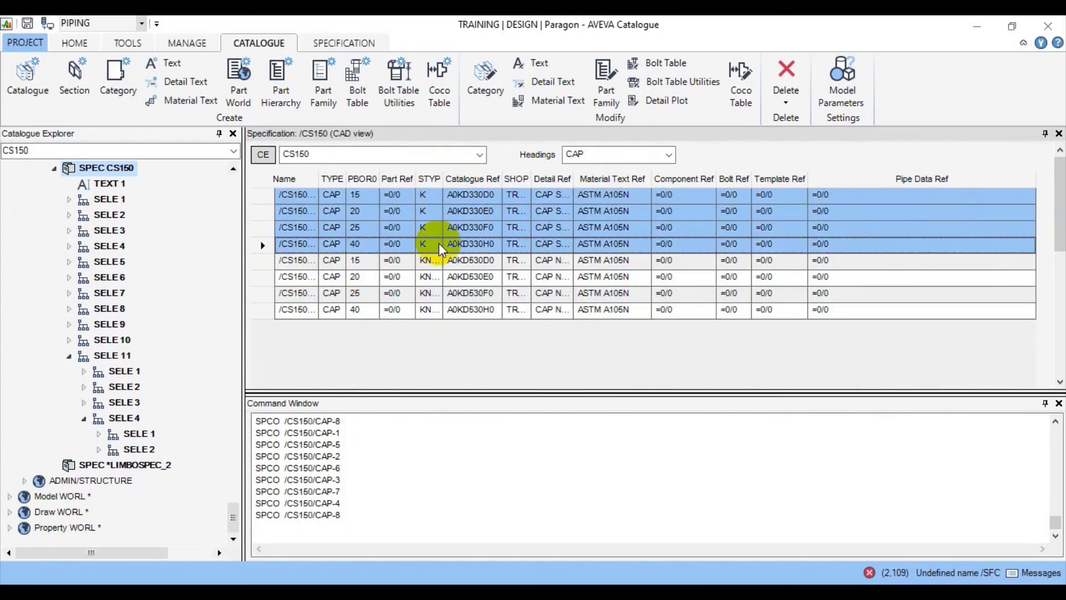
pyautogui.moveTo(1061, 199); pyautogui.dragTo(1051, 269)
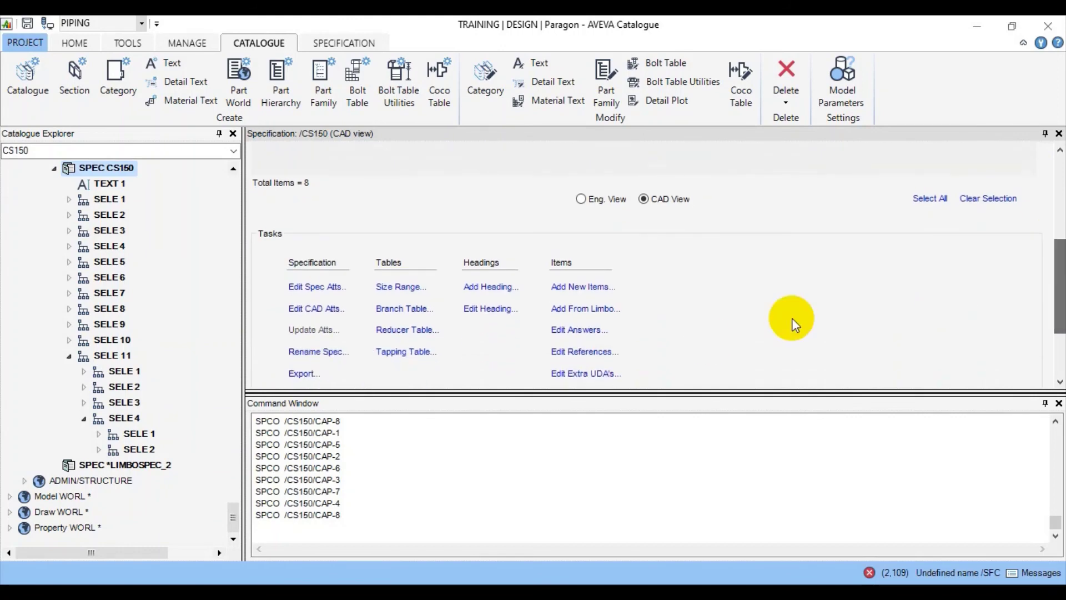
pyautogui.click(590, 332)
pyautogui.click(384, 308)
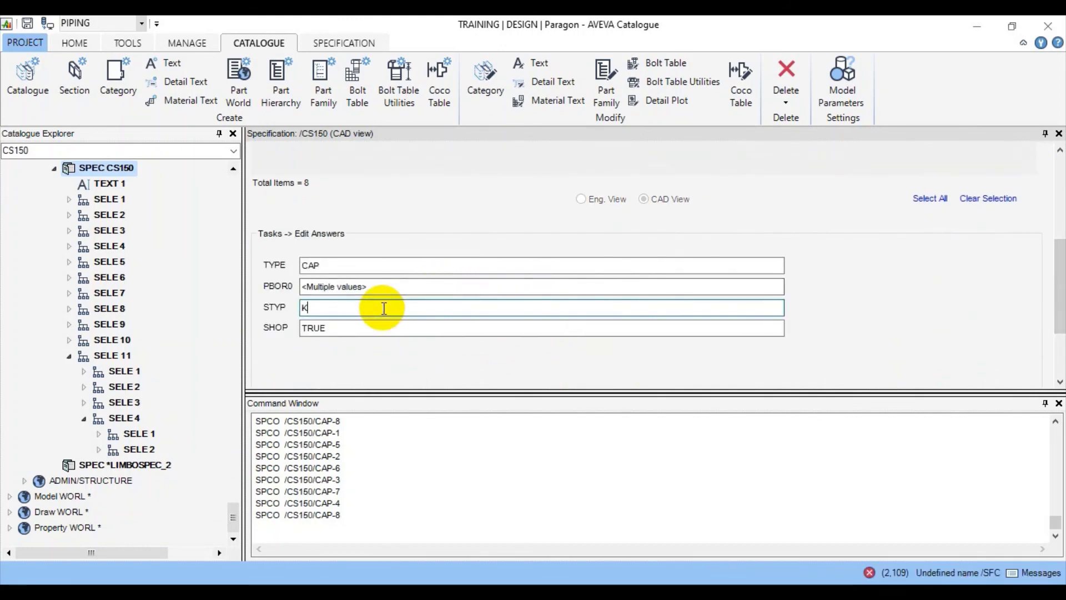
pyautogui.write('SW')
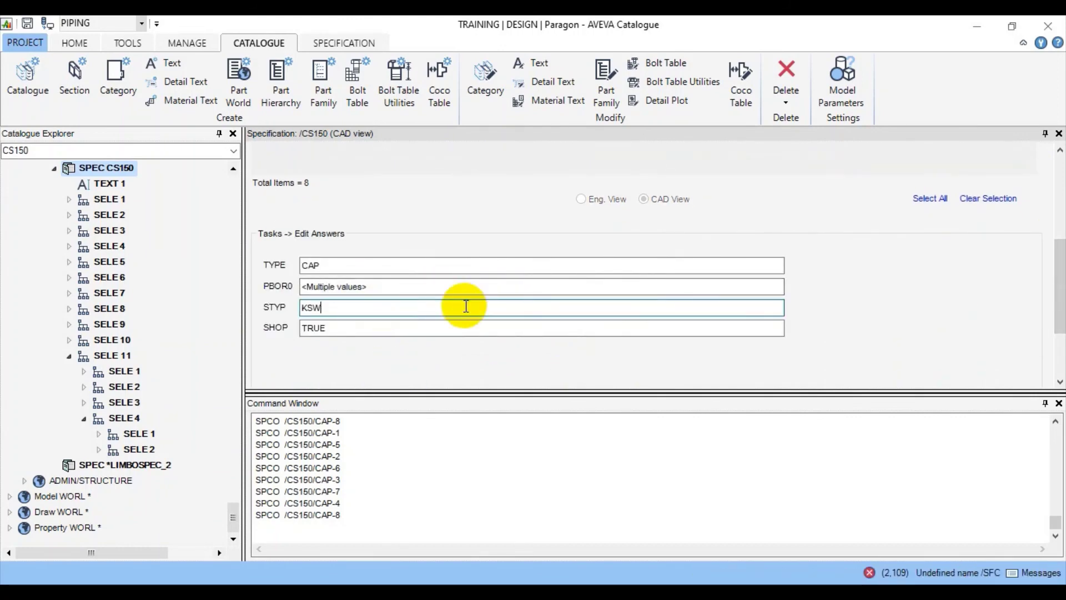
pyautogui.scroll(-3, 1054, 311)
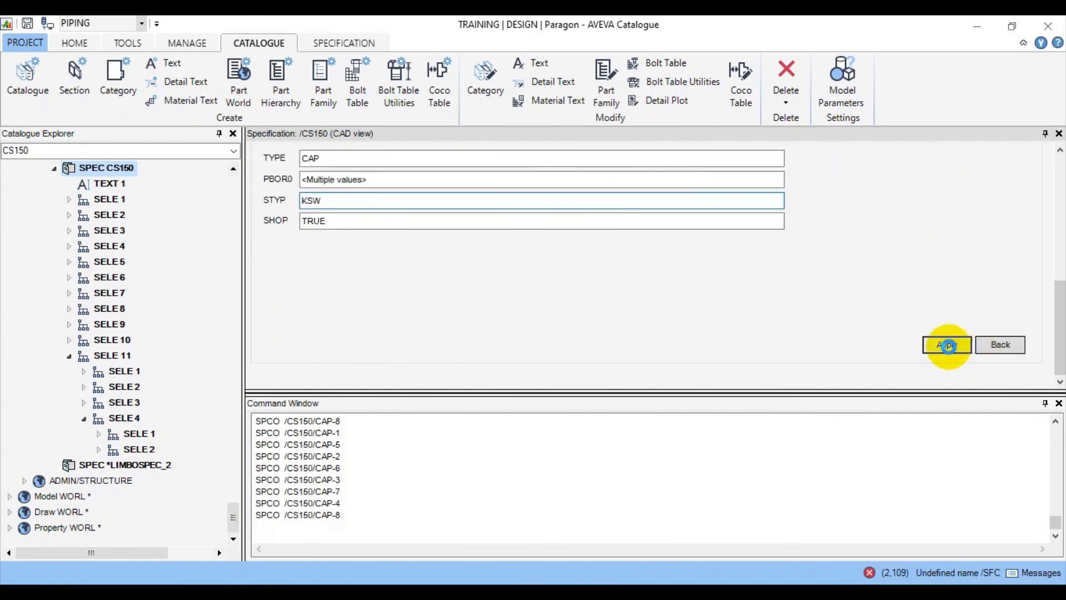
pyautogui.click(947, 345)
pyautogui.click(999, 344)
pyautogui.moveTo(1059, 309); pyautogui.dragTo(1057, 183)
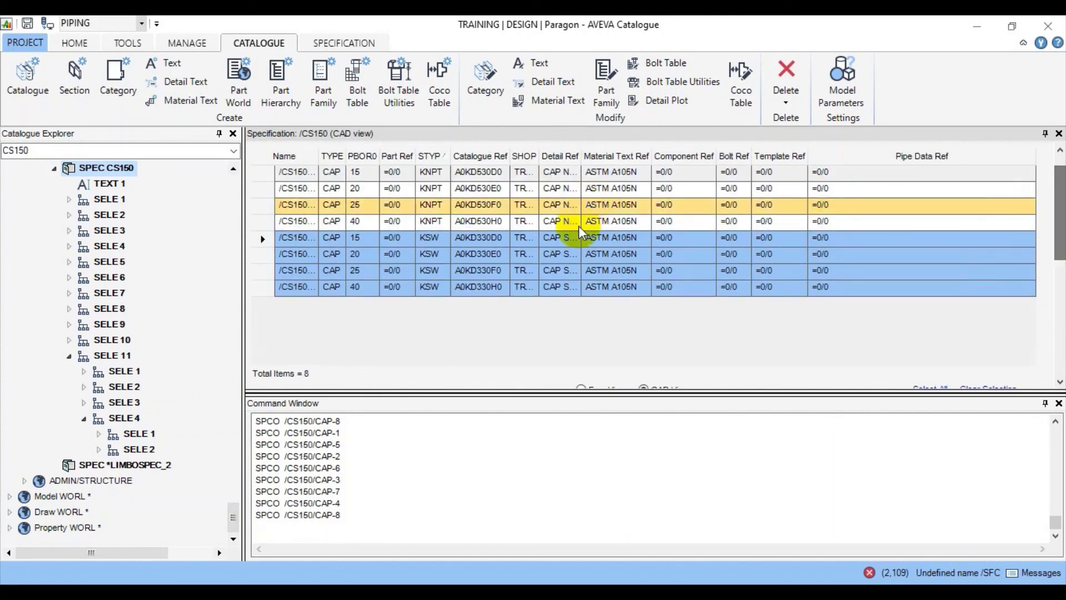
# Step: Select the size 40 KNPT cap and save the work on the specification
pyautogui.click(579, 225)
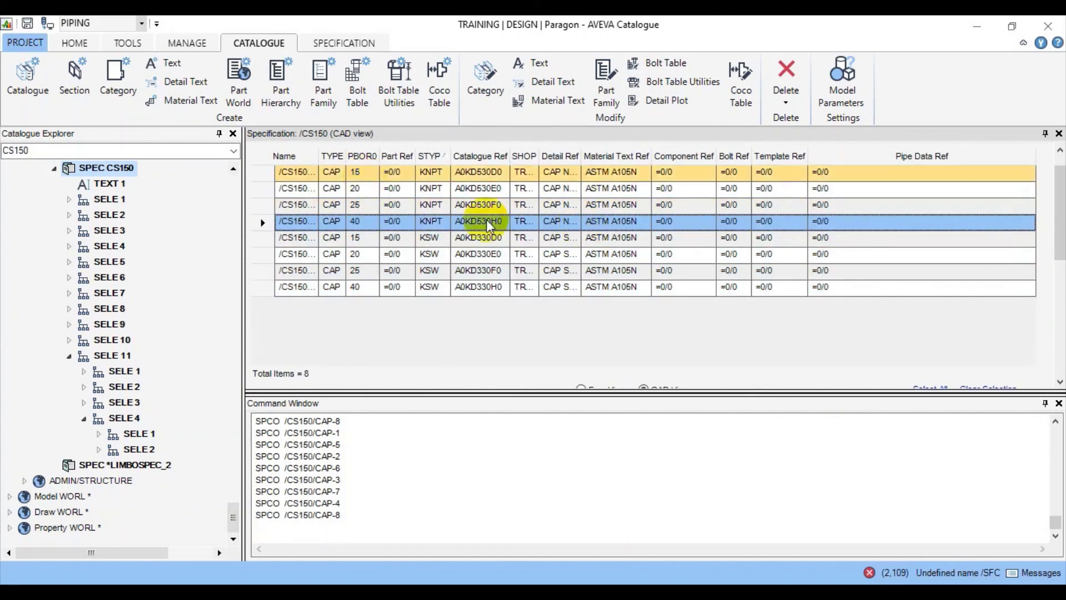
pyautogui.click(27, 25)
pyautogui.click(500, 325)
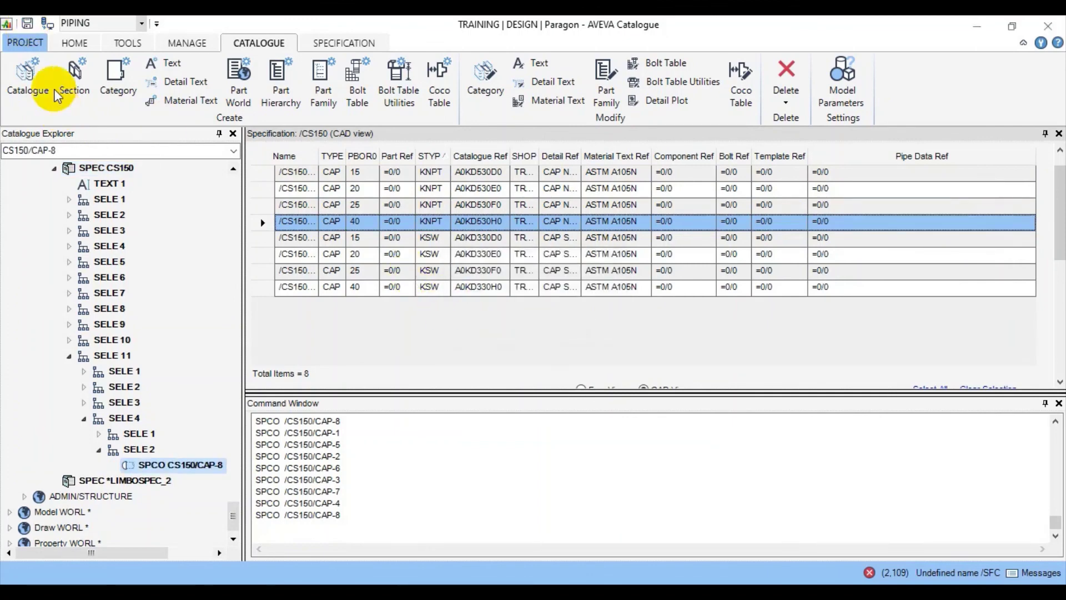